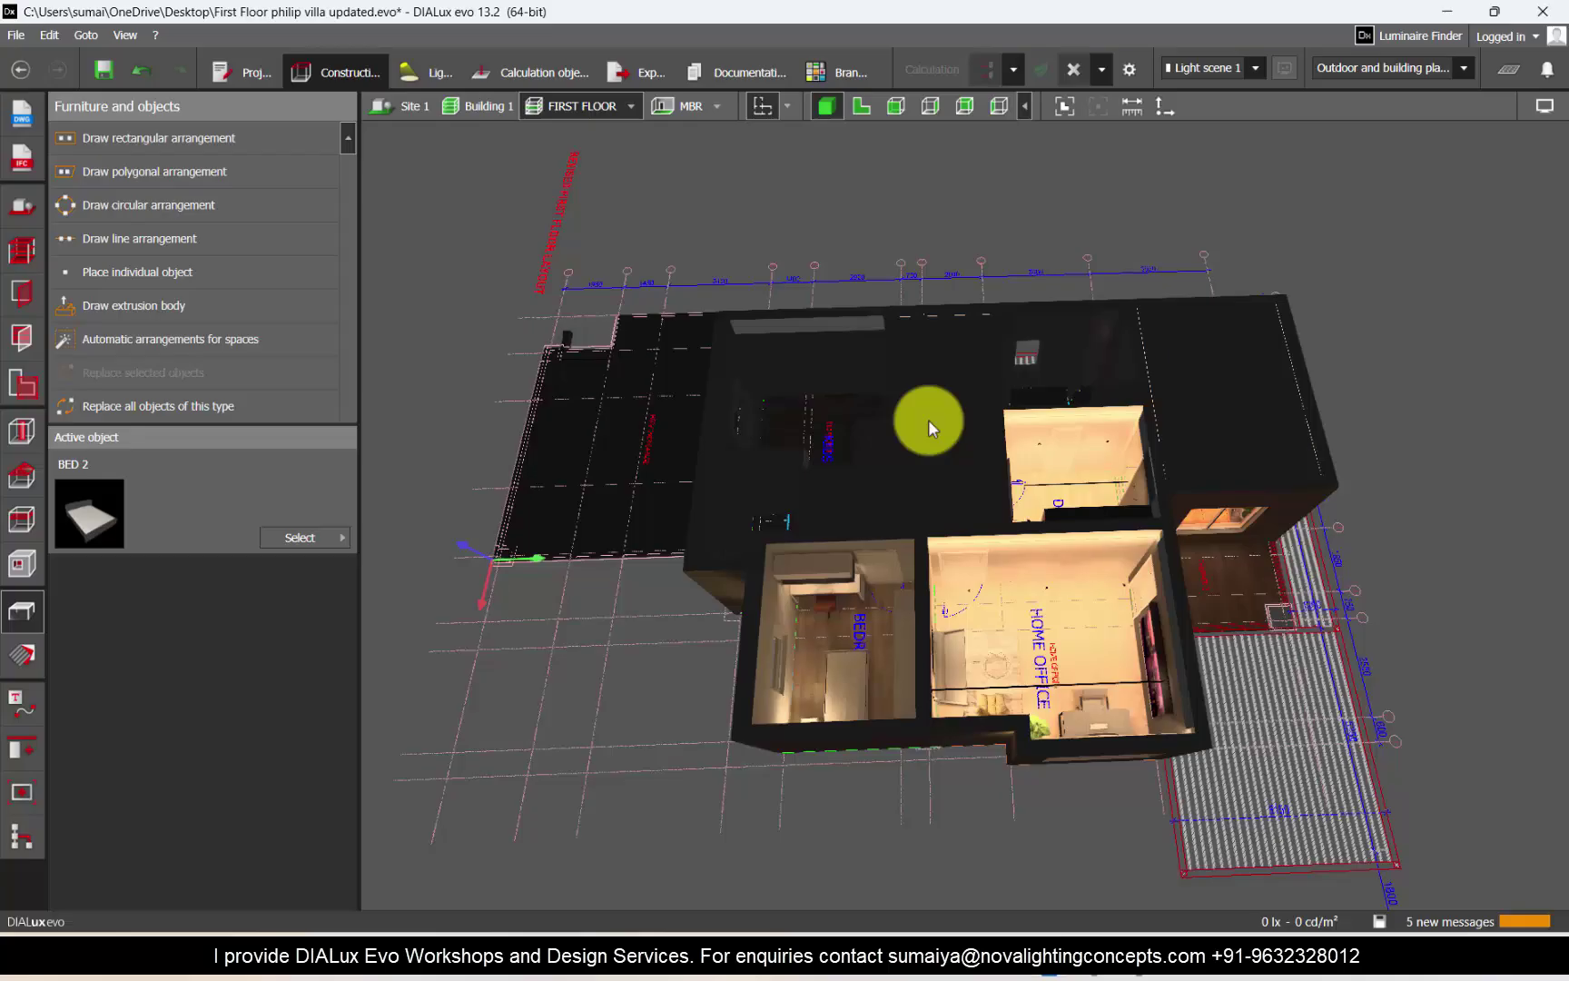
Step: Orbit and zoom the first floor model to examine the rooms from above and the home office interior
{"action": "left_click", "coordinate": [765, 115]}
{"action": "right_click_drag", "start_coordinate": [788, 508], "coordinate": [900, 435]}
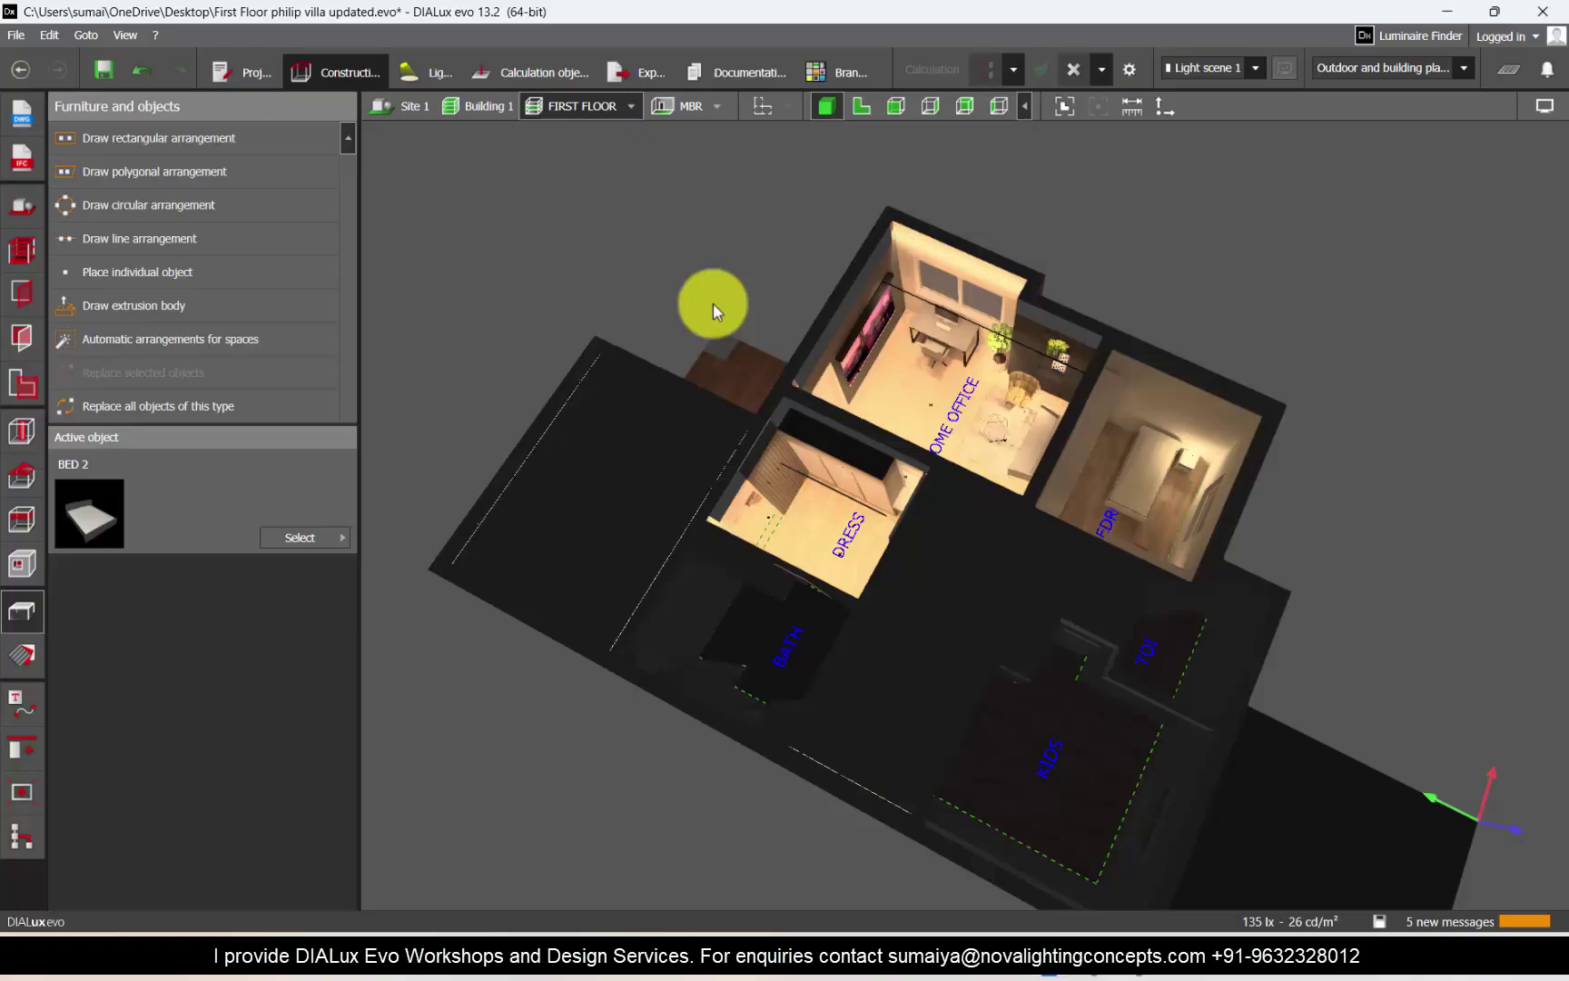
{"action": "left_click_drag", "start_coordinate": [712, 303], "coordinate": [1225, 498]}
{"action": "scroll", "coordinate": [1108, 553], "scroll_direction": "up", "scroll_amount": 4}
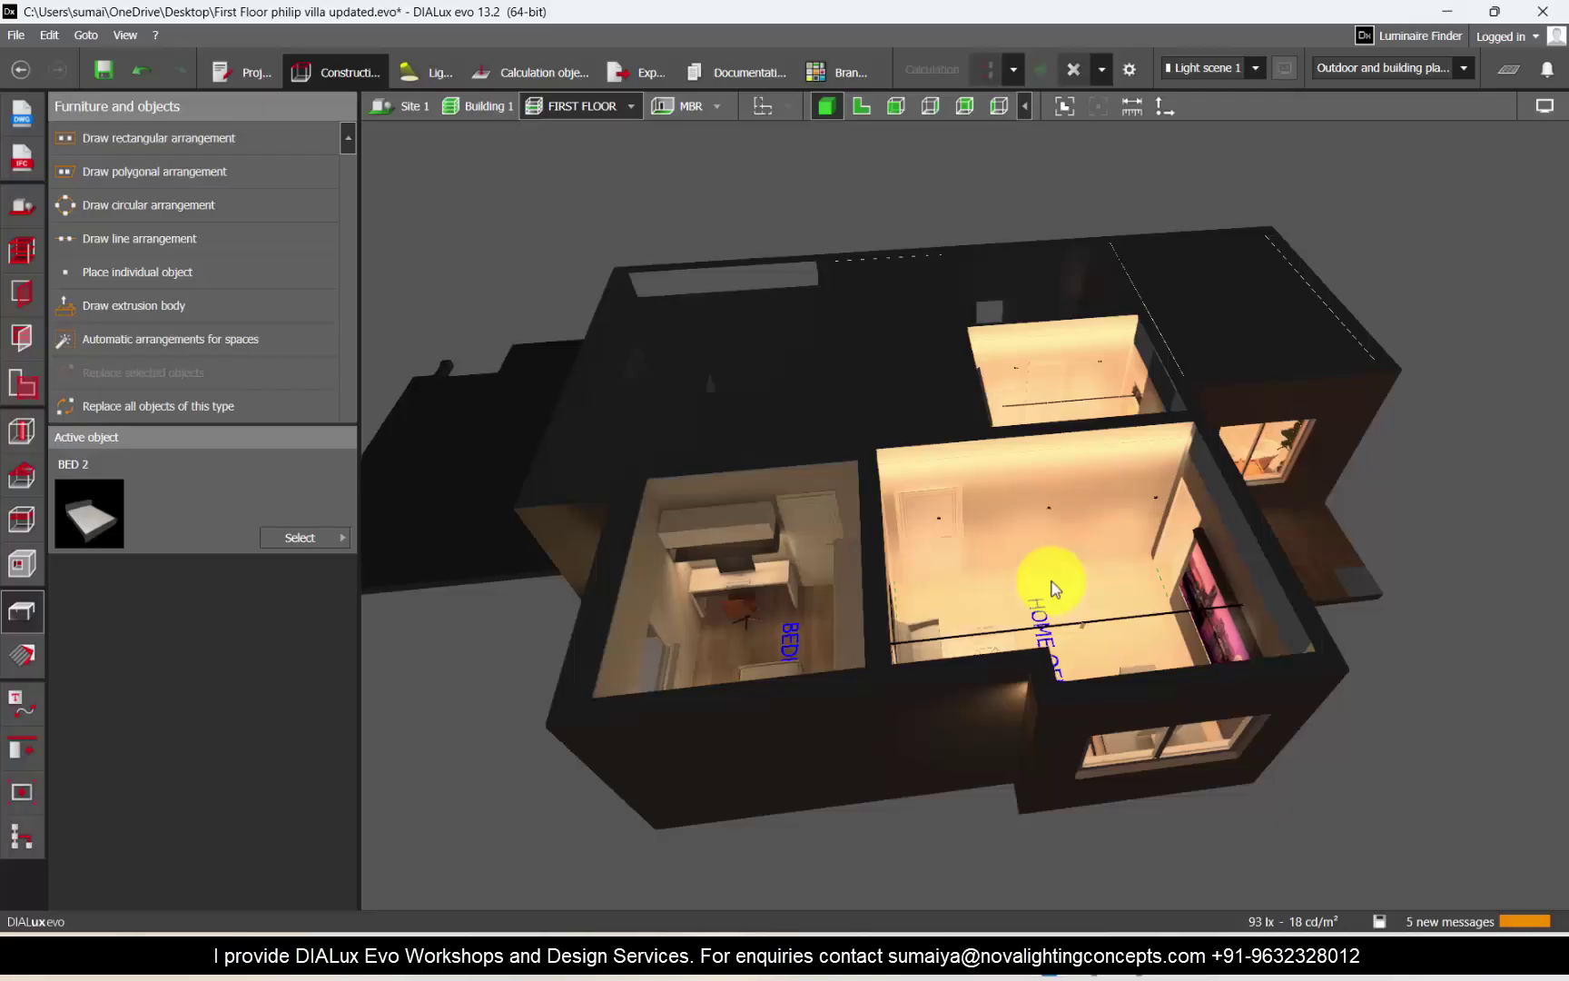
{"action": "left_click_drag", "start_coordinate": [1200, 537], "coordinate": [844, 818]}
Step: Display the Site 1 level and inspect the building's roof exterior and the home office interior
{"action": "left_click", "coordinate": [407, 125]}
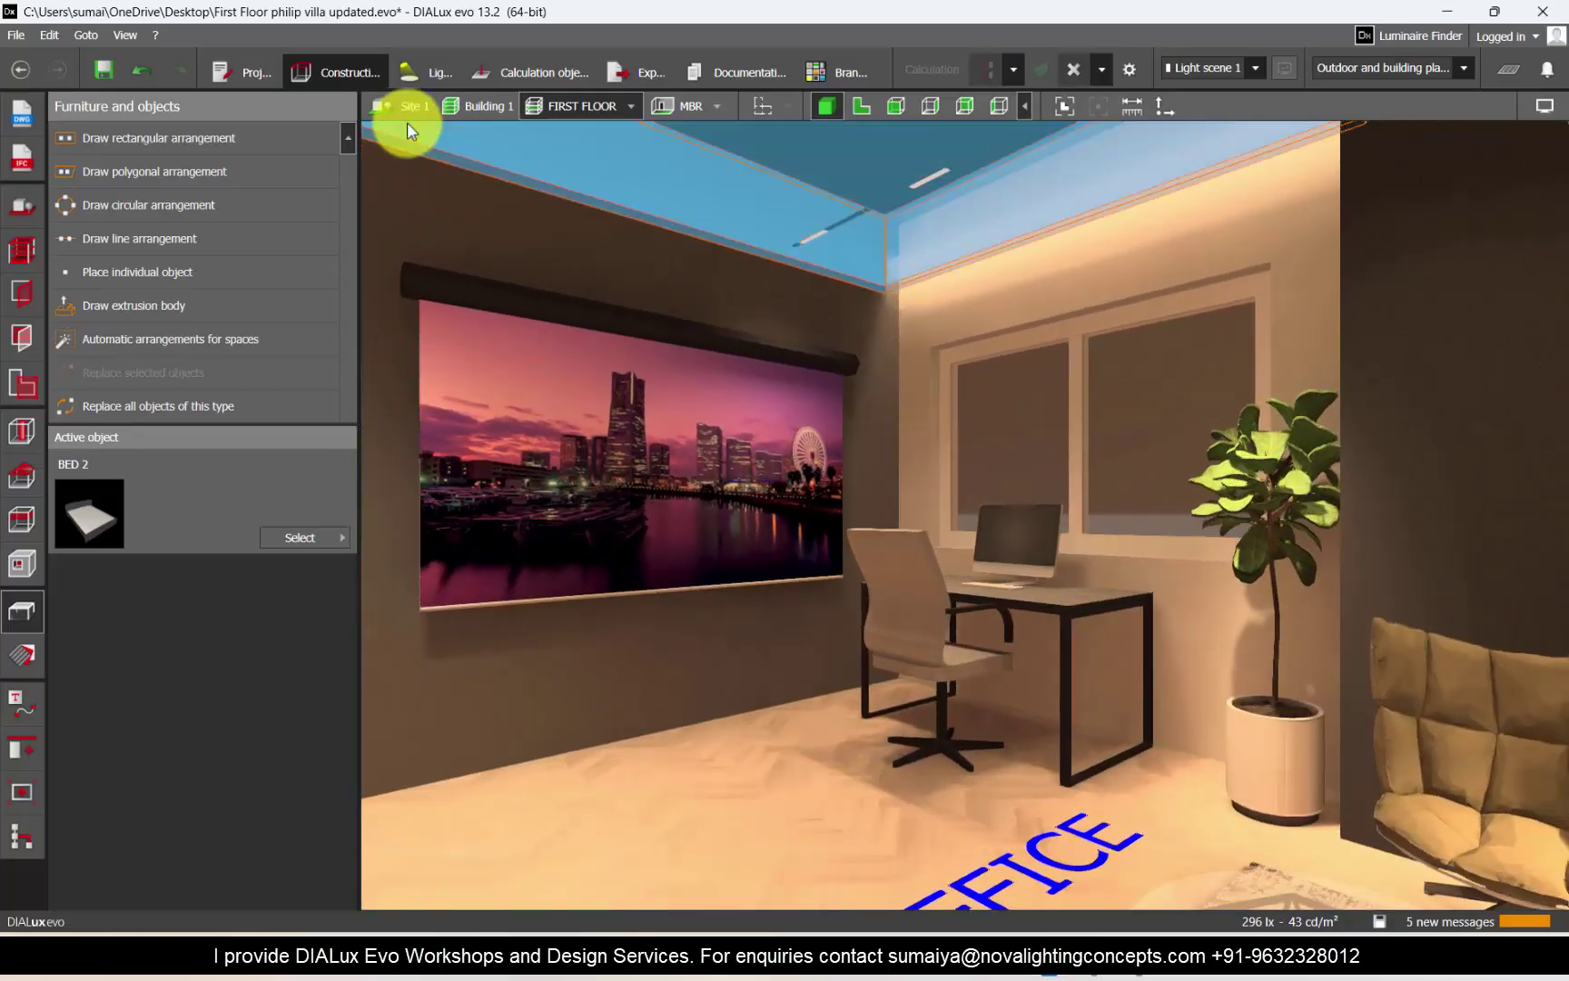
{"action": "left_click", "coordinate": [407, 109]}
{"action": "left_click", "coordinate": [651, 346]}
{"action": "scroll", "coordinate": [920, 491], "scroll_direction": "up", "scroll_amount": 4}
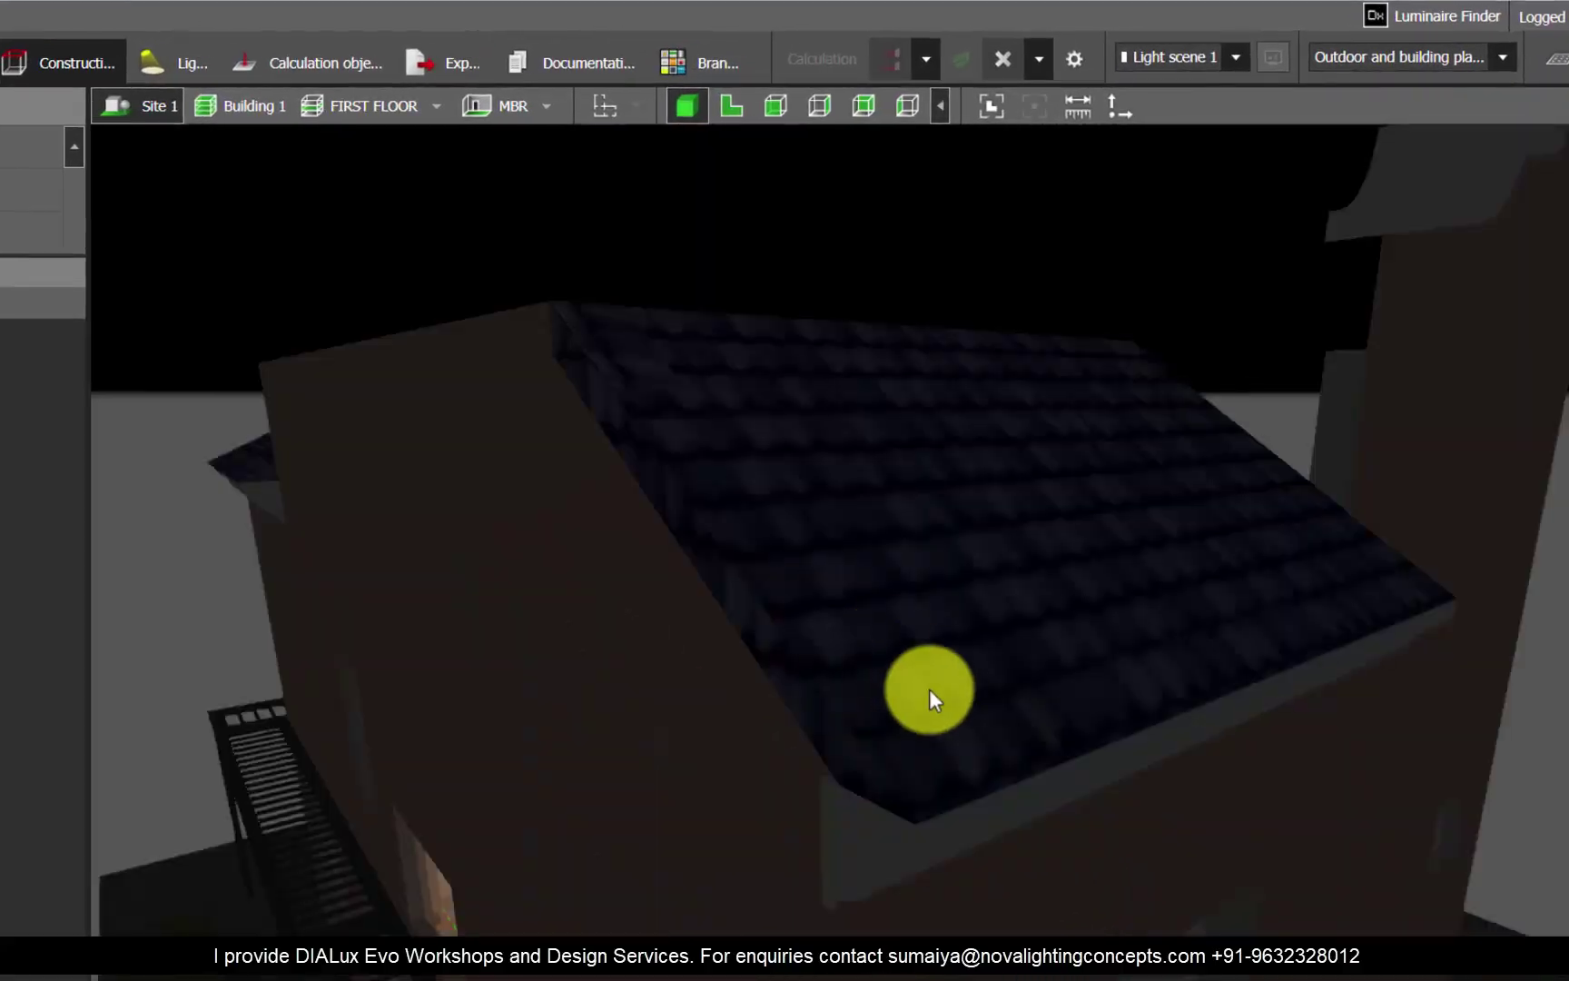
{"action": "scroll", "coordinate": [1058, 690], "scroll_direction": "up", "scroll_amount": 3}
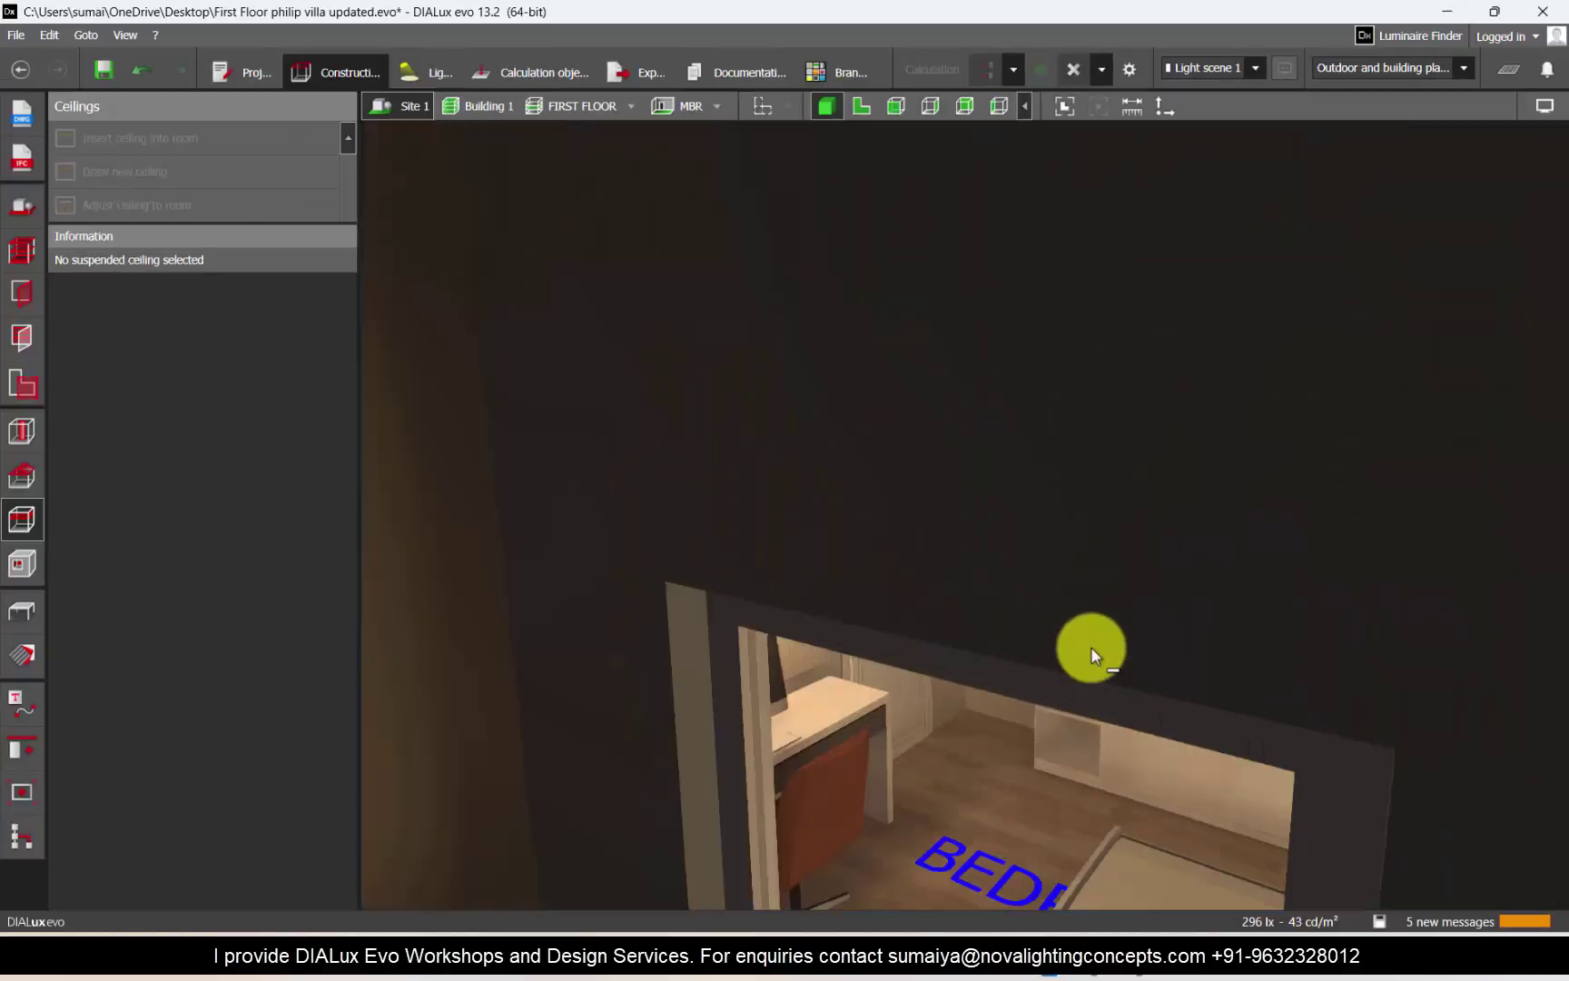
{"action": "scroll", "coordinate": [1092, 648], "scroll_direction": "up", "scroll_amount": 5}
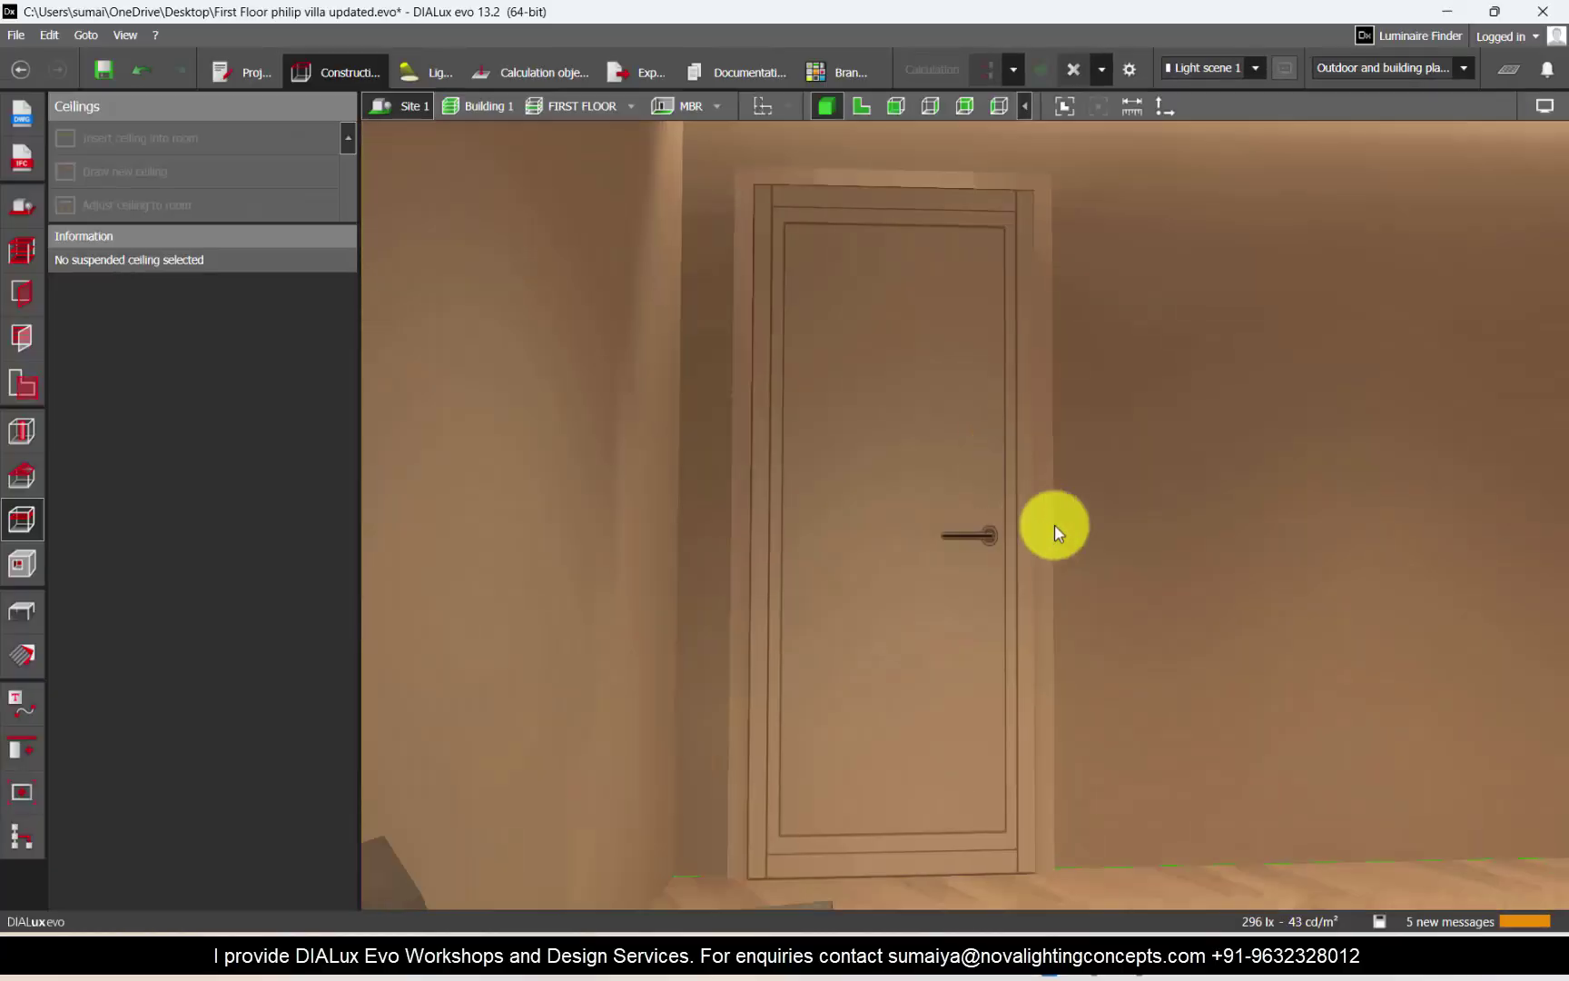
{"action": "right_click_drag", "start_coordinate": [1055, 524], "coordinate": [691, 513]}
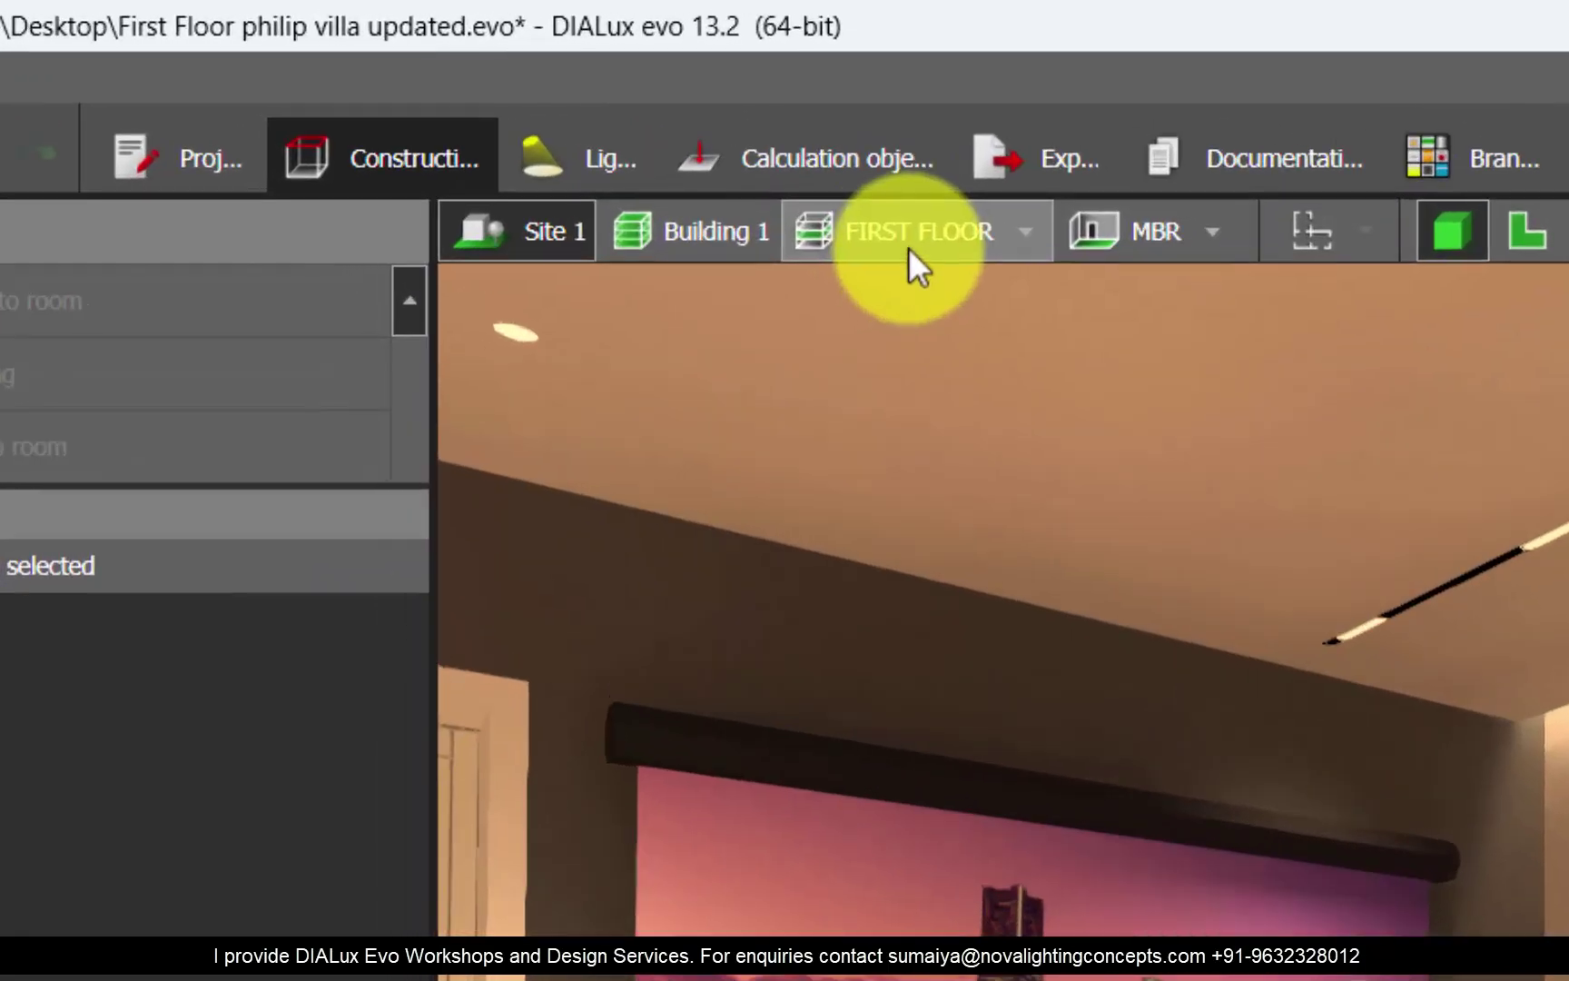
Step: Display the FIRST FLOOR level and look around the home office's door, projection screen and ceiling
{"action": "left_click", "coordinate": [909, 248]}
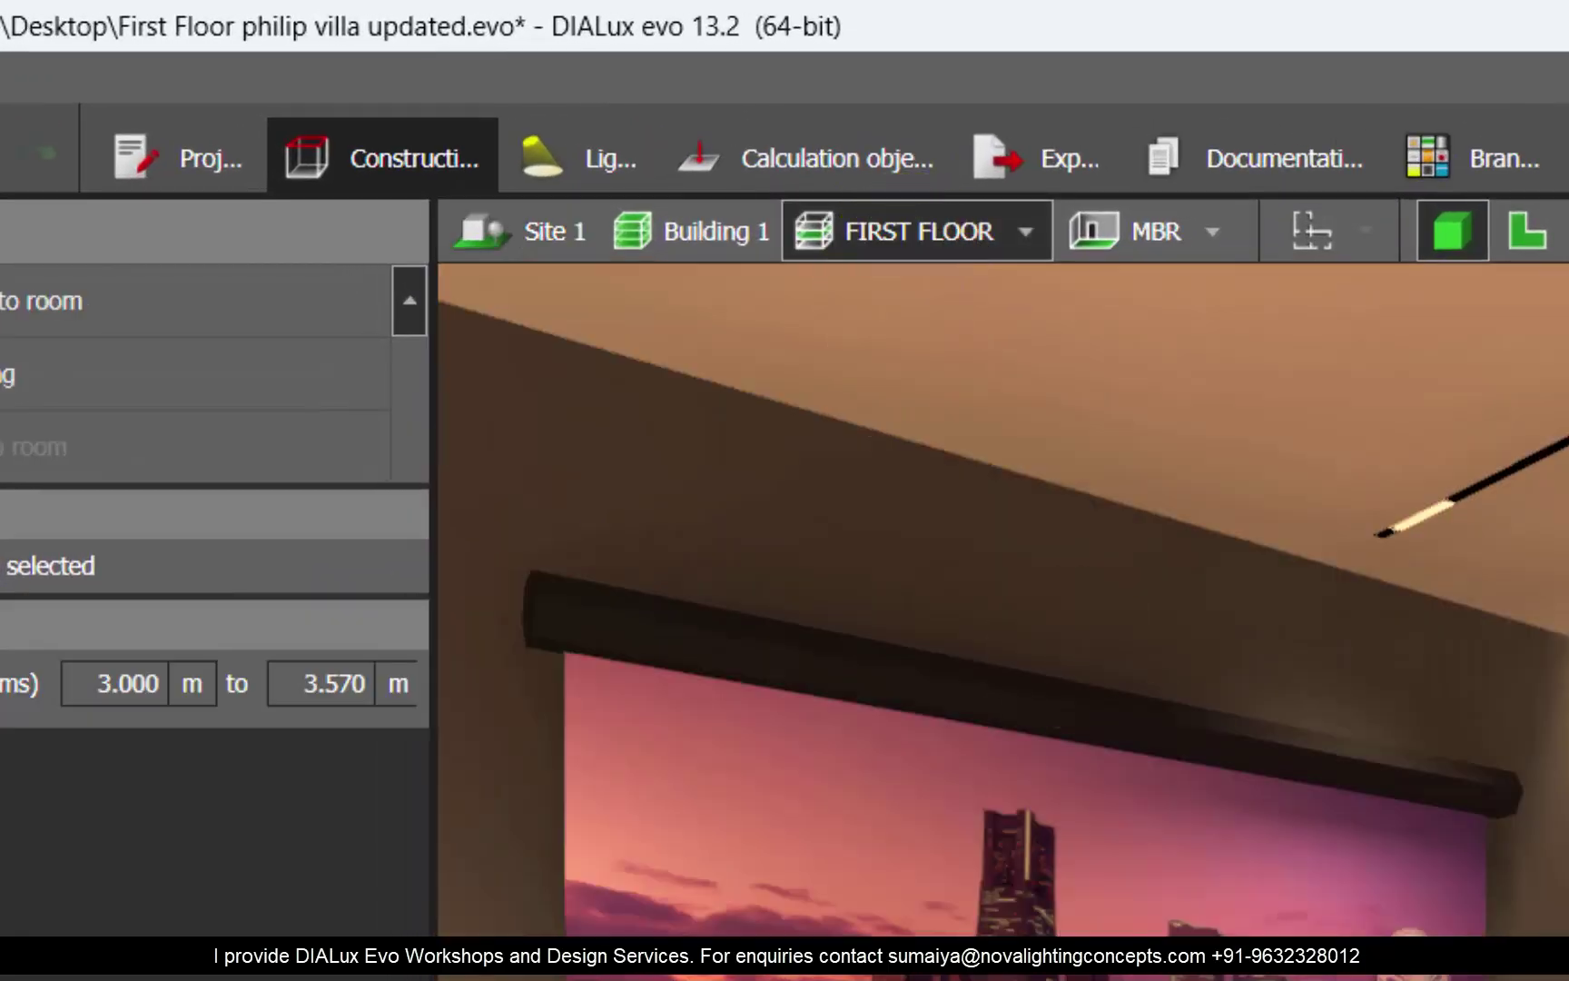
{"action": "scroll", "coordinate": [732, 540], "scroll_direction": "down", "scroll_amount": 3}
{"action": "right_click_drag", "start_coordinate": [732, 540], "coordinate": [969, 509]}
{"action": "left_click_drag", "start_coordinate": [968, 509], "coordinate": [606, 467]}
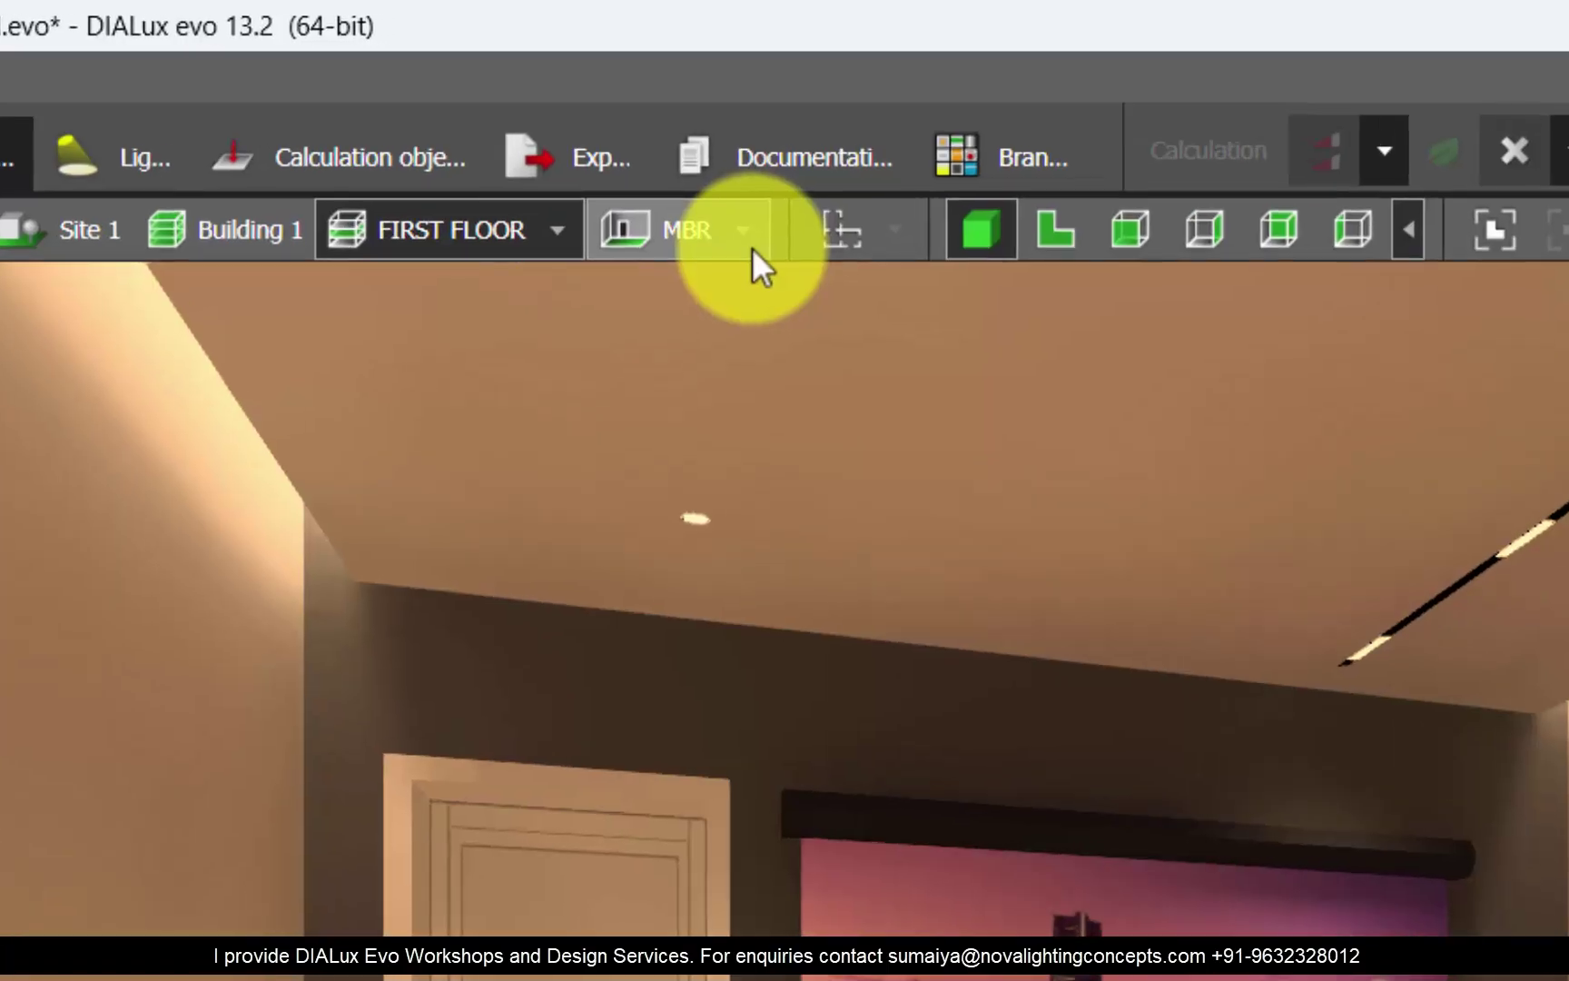
Step: Display the HOME OFFICE room on its own and view it toward the window and bookshelf
{"action": "left_click", "coordinate": [744, 238]}
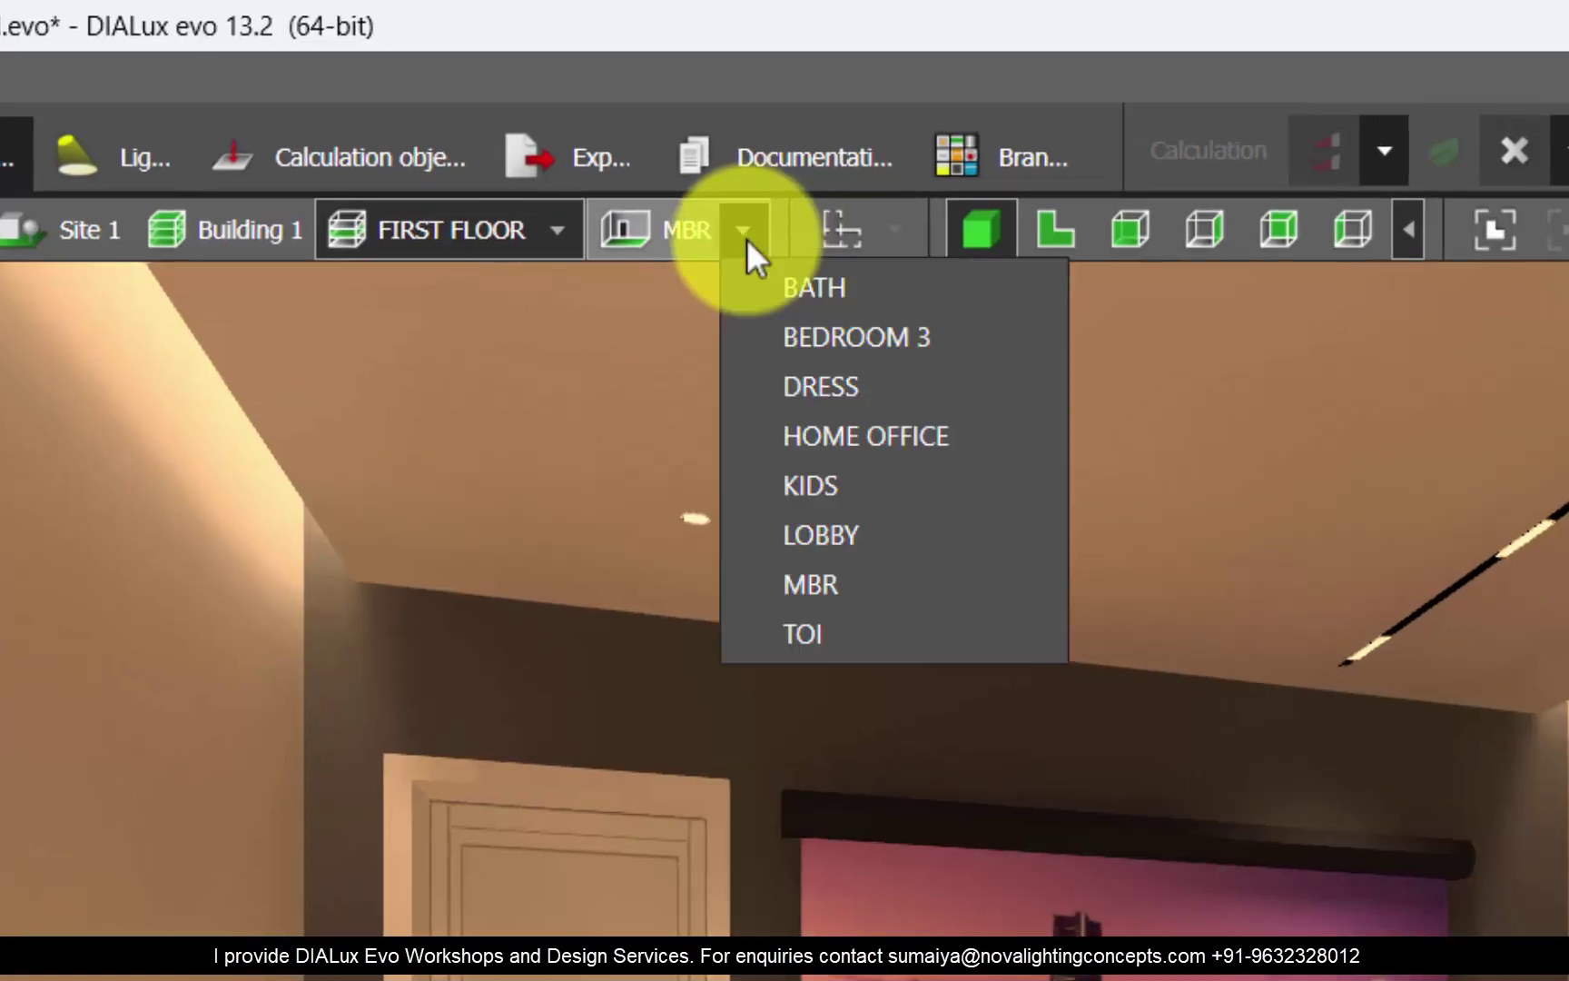
{"action": "left_click", "coordinate": [817, 434]}
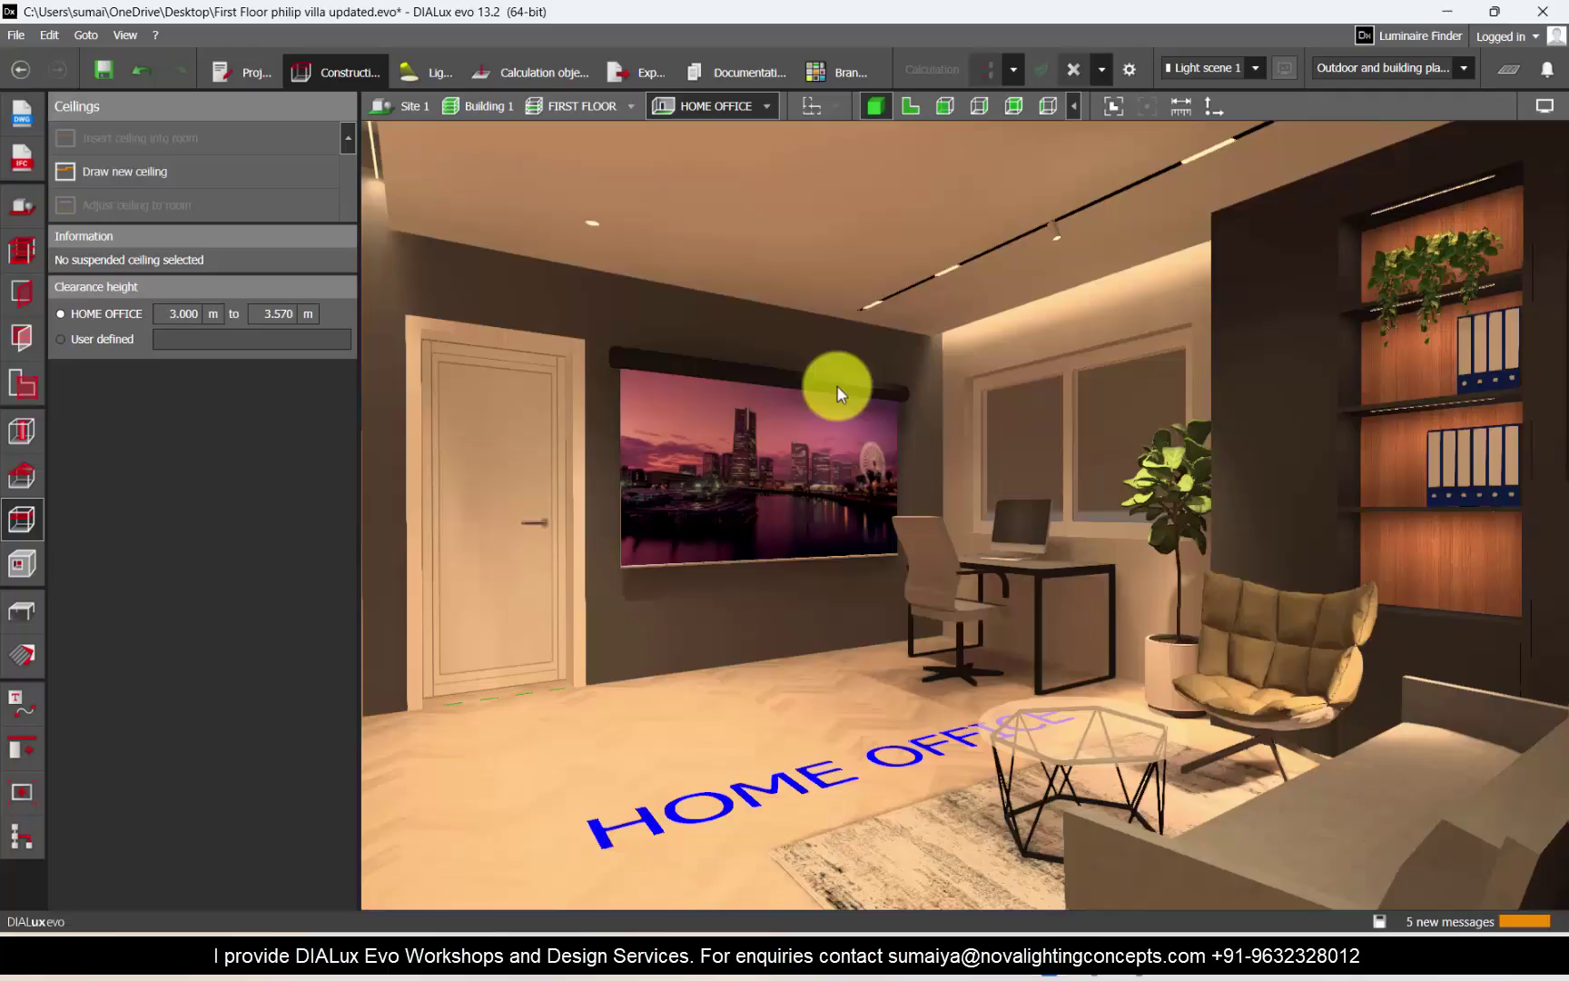
{"action": "right_click_drag", "start_coordinate": [838, 388], "coordinate": [1035, 400]}
{"action": "scroll", "coordinate": [920, 390], "scroll_direction": "down", "scroll_amount": 5}
{"action": "scroll", "coordinate": [1201, 382], "scroll_direction": "up", "scroll_amount": 4}
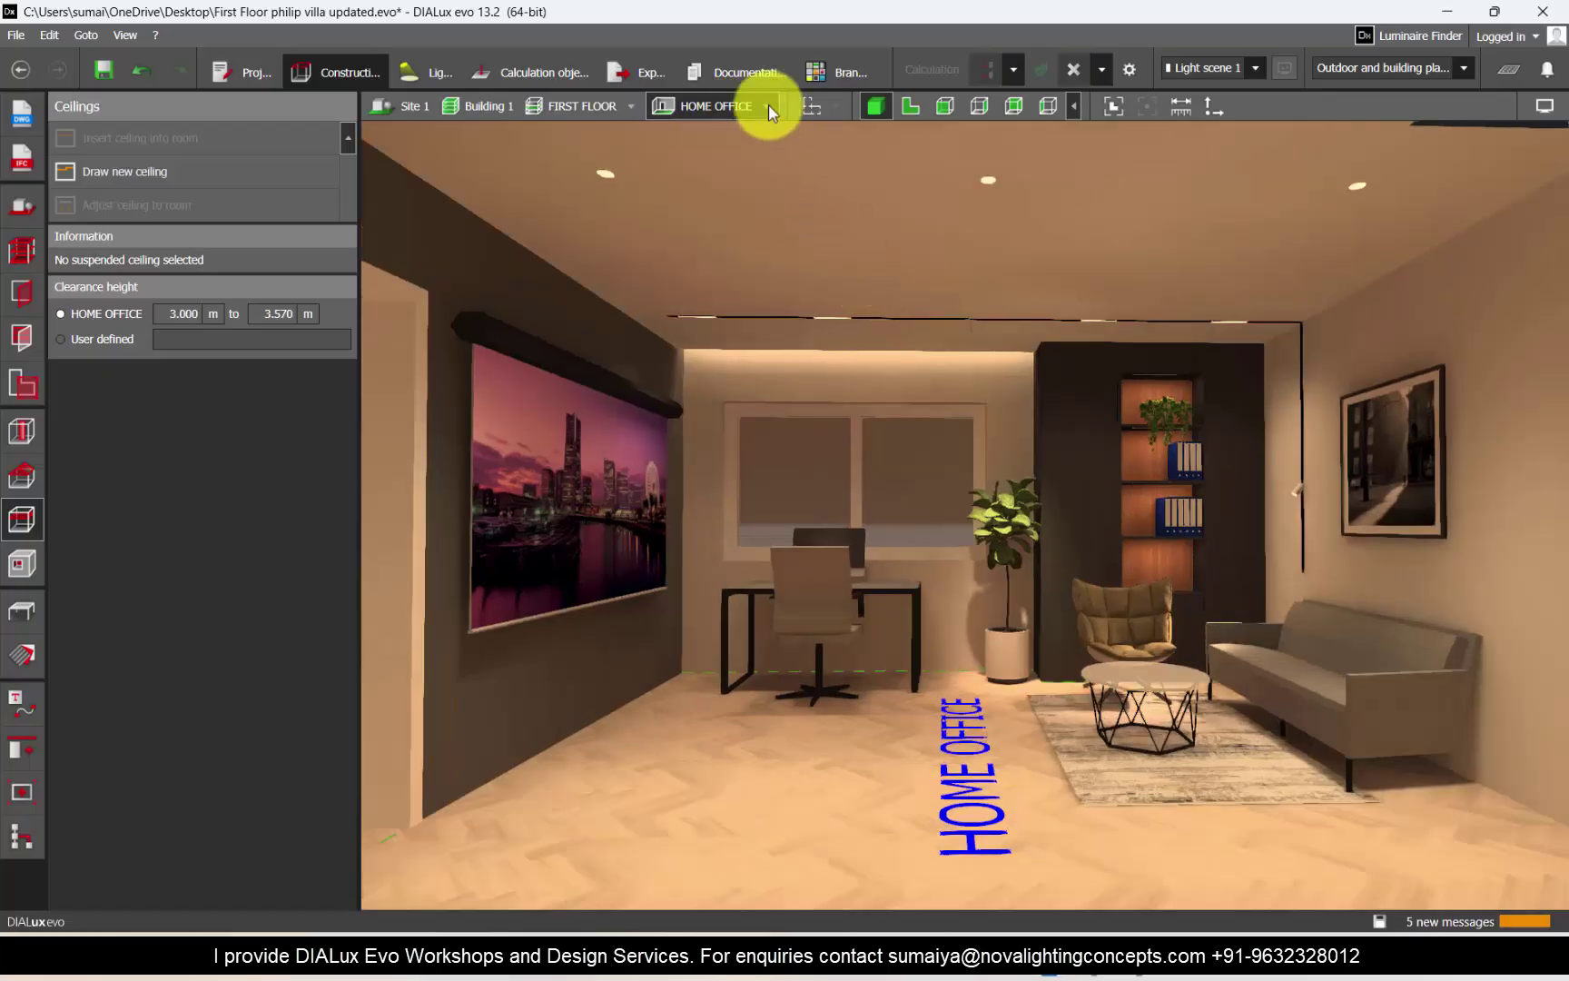
Step: Display the MBR room and look around its bed, windows and seating area
{"action": "left_click", "coordinate": [769, 105]}
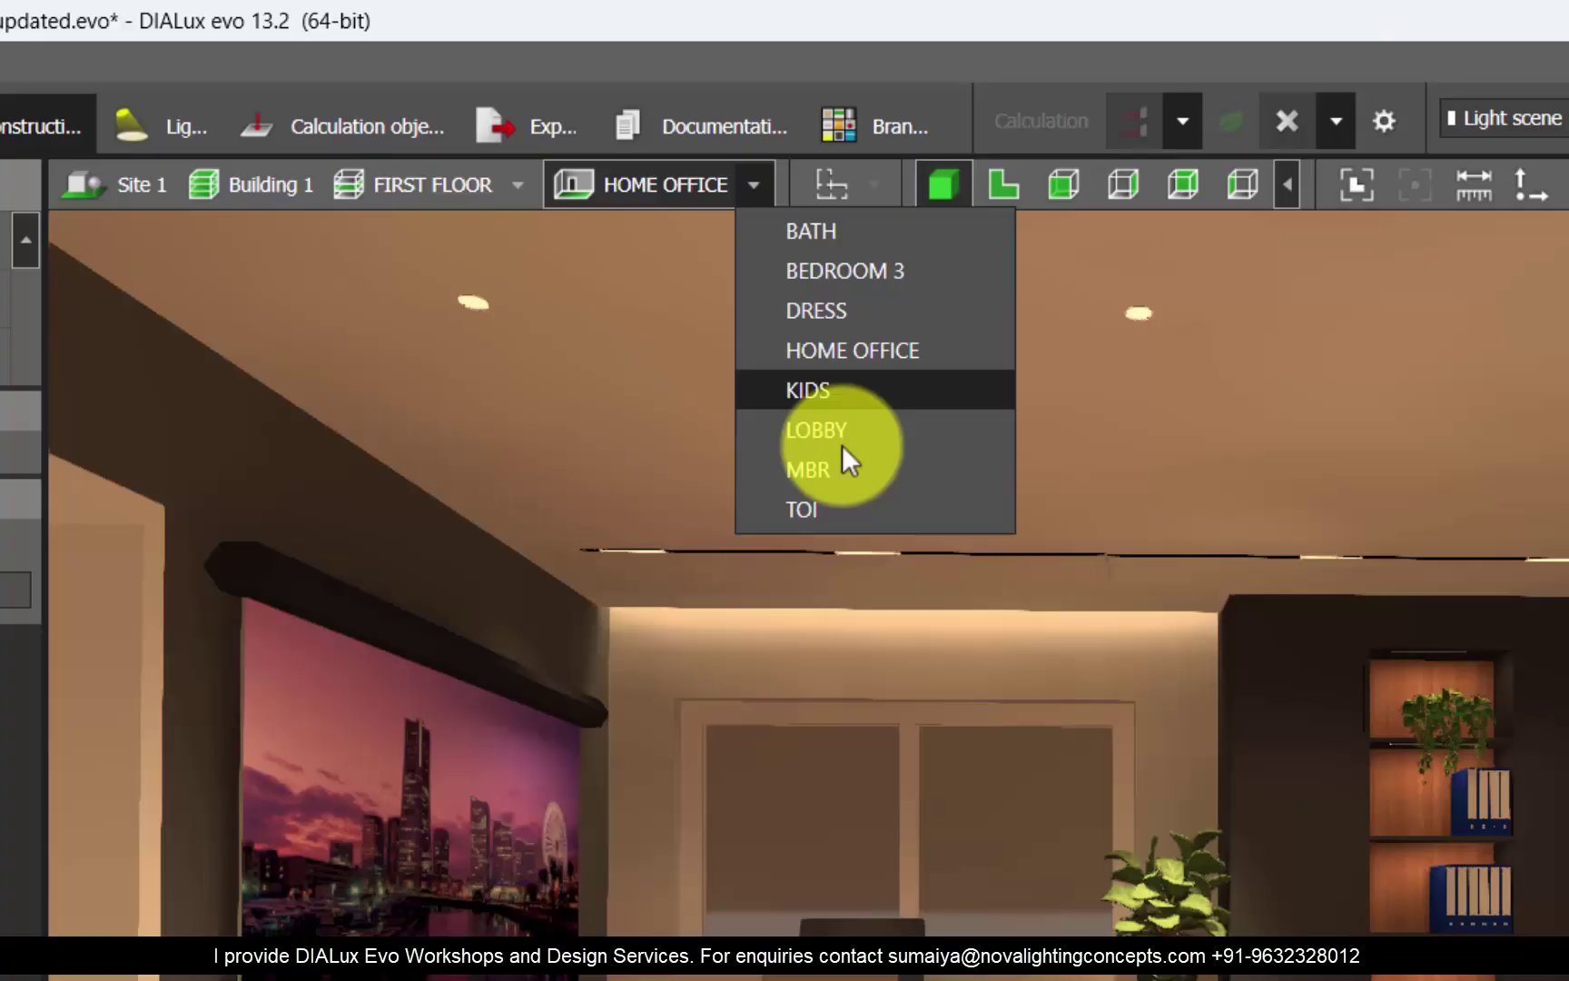
{"action": "left_click", "coordinate": [813, 327]}
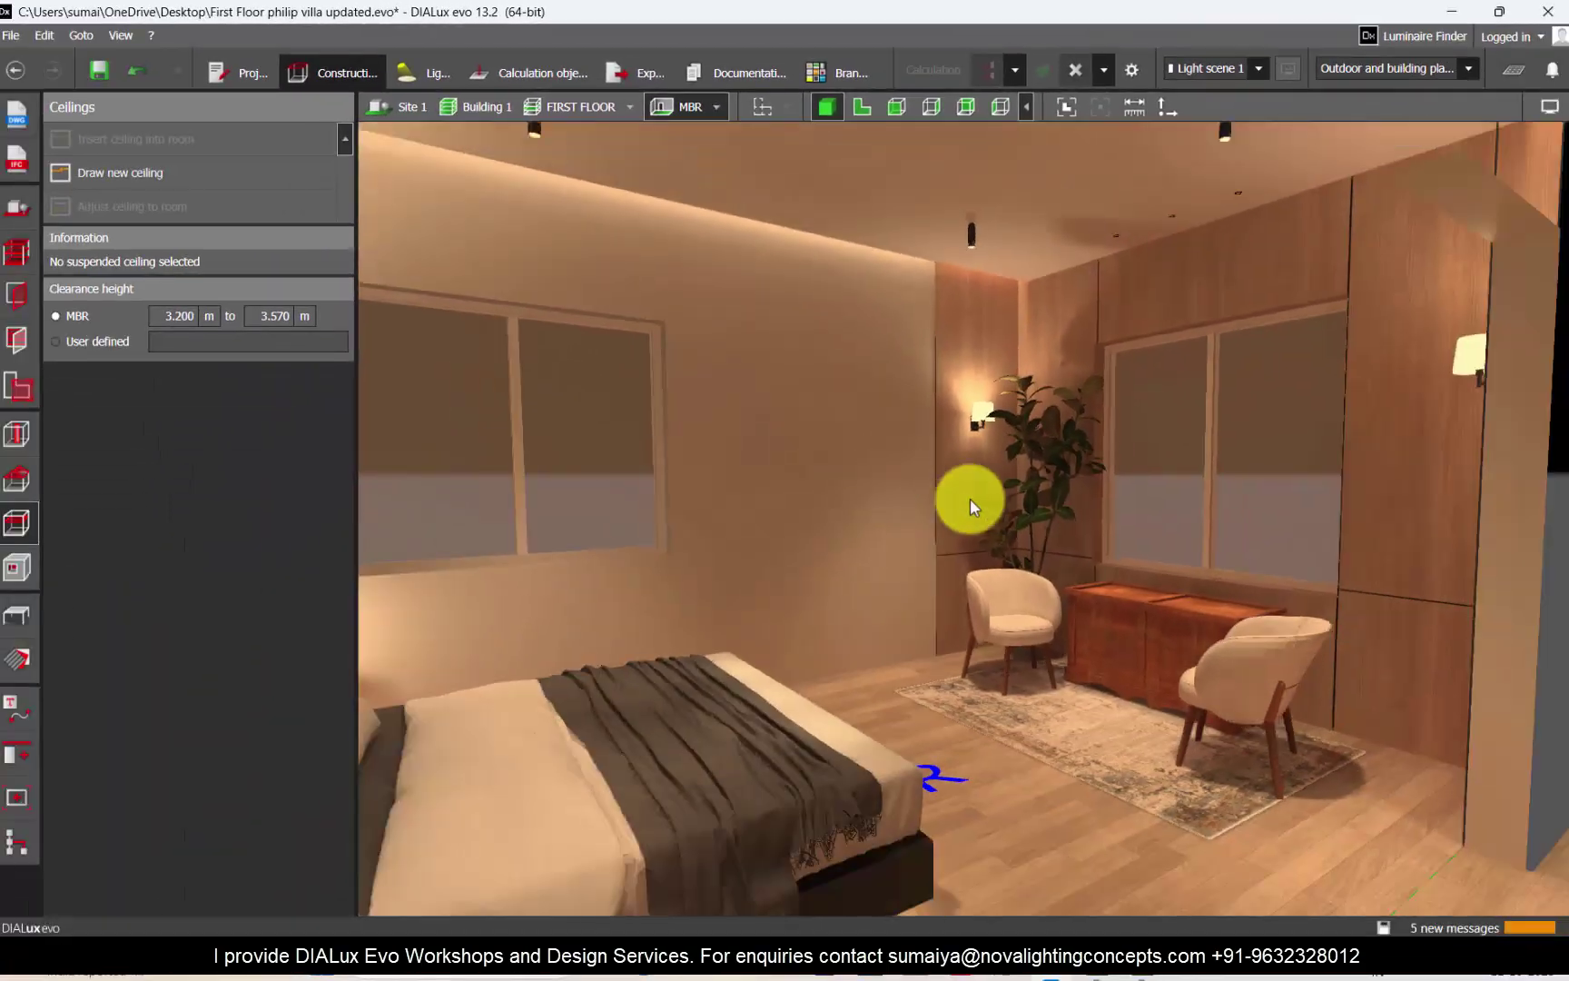
{"action": "right_click_drag", "start_coordinate": [888, 527], "coordinate": [974, 494]}
{"action": "scroll", "coordinate": [884, 501], "scroll_direction": "down", "scroll_amount": 3}
{"action": "scroll", "coordinate": [848, 548], "scroll_direction": "up", "scroll_amount": 2}
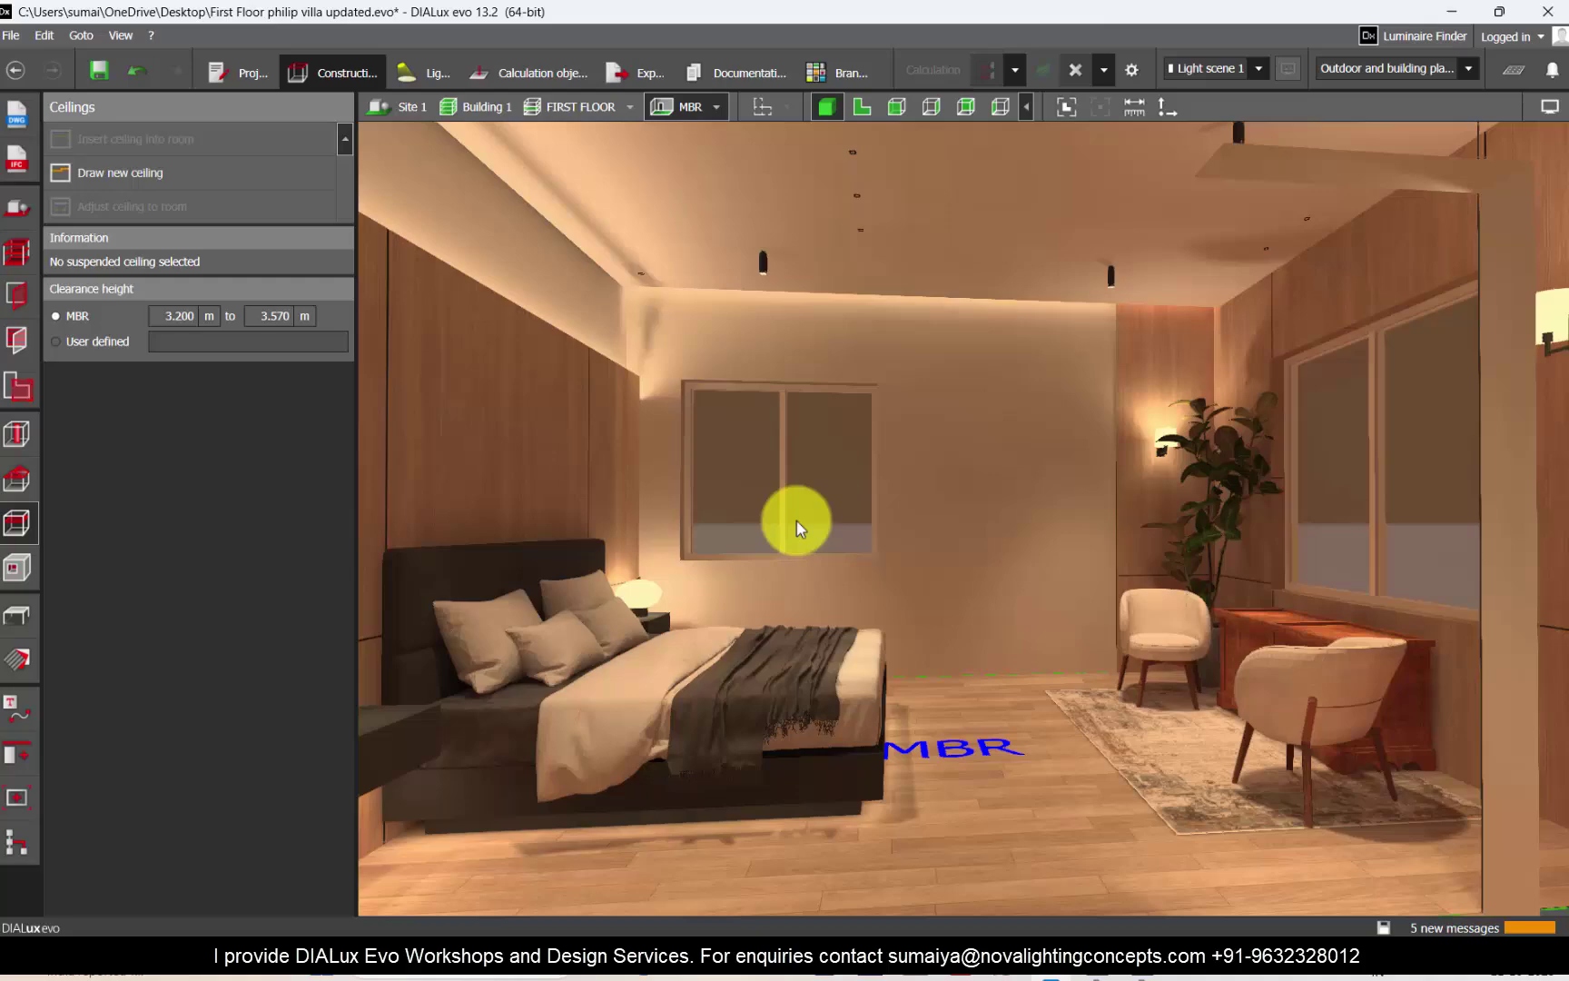
{"action": "right_click_drag", "start_coordinate": [797, 520], "coordinate": [1125, 617]}
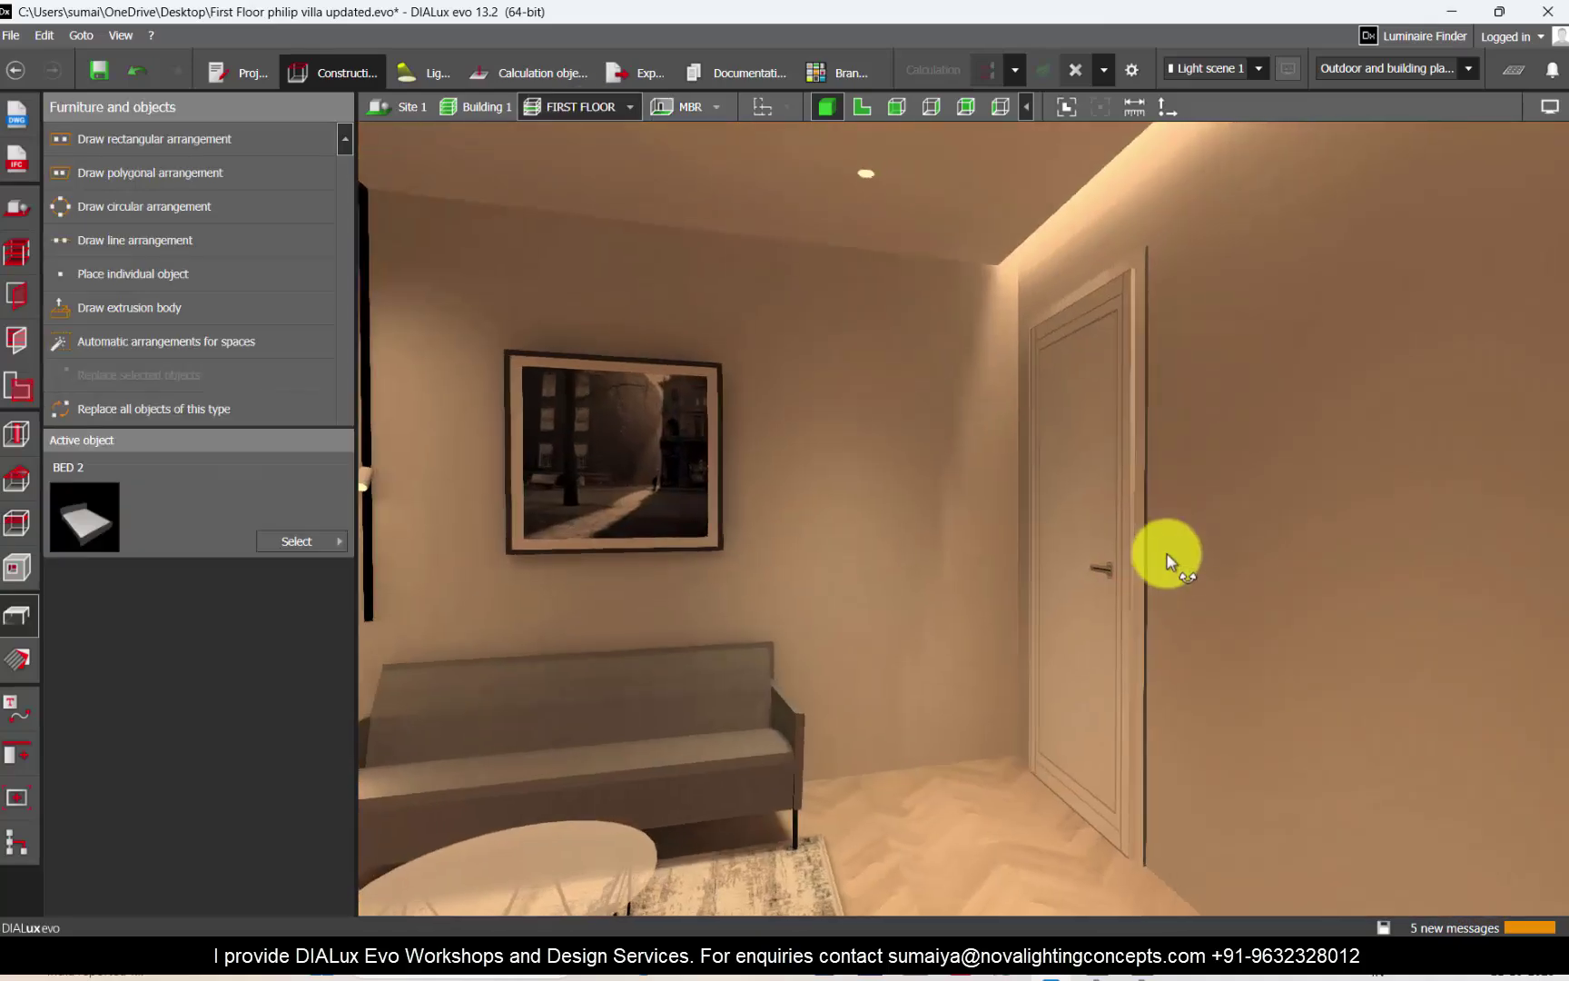
{"action": "right_click_drag", "start_coordinate": [1167, 552], "coordinate": [732, 468]}
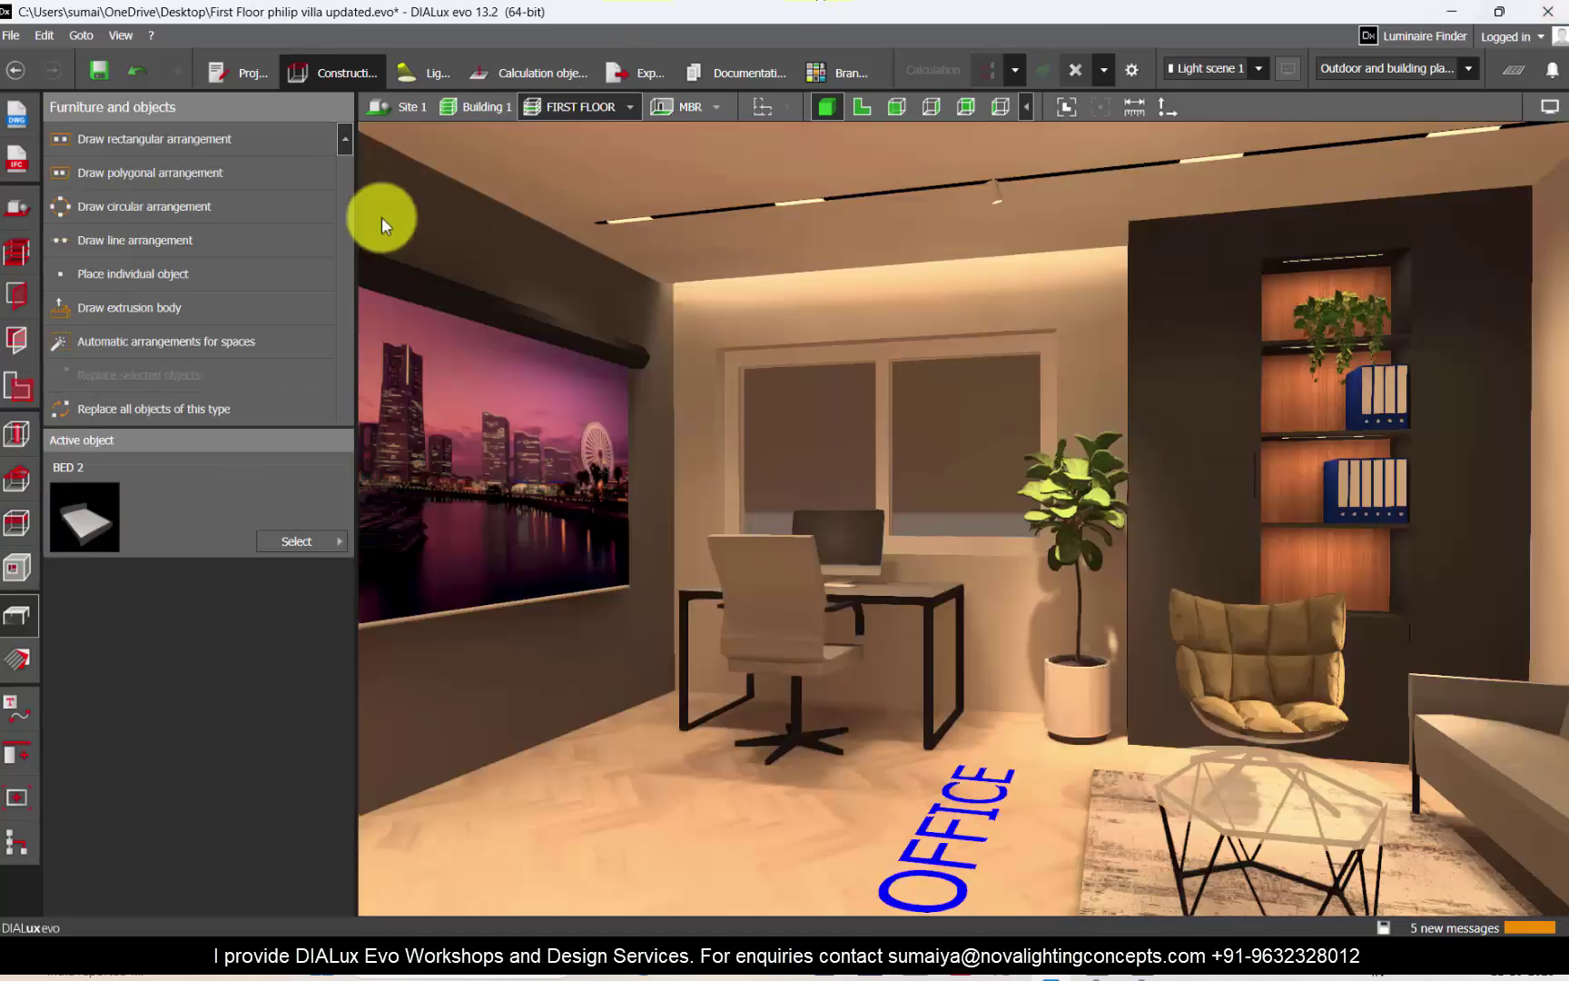
Step: Display the DRESS room and examine its interior
{"action": "left_click", "coordinate": [687, 116]}
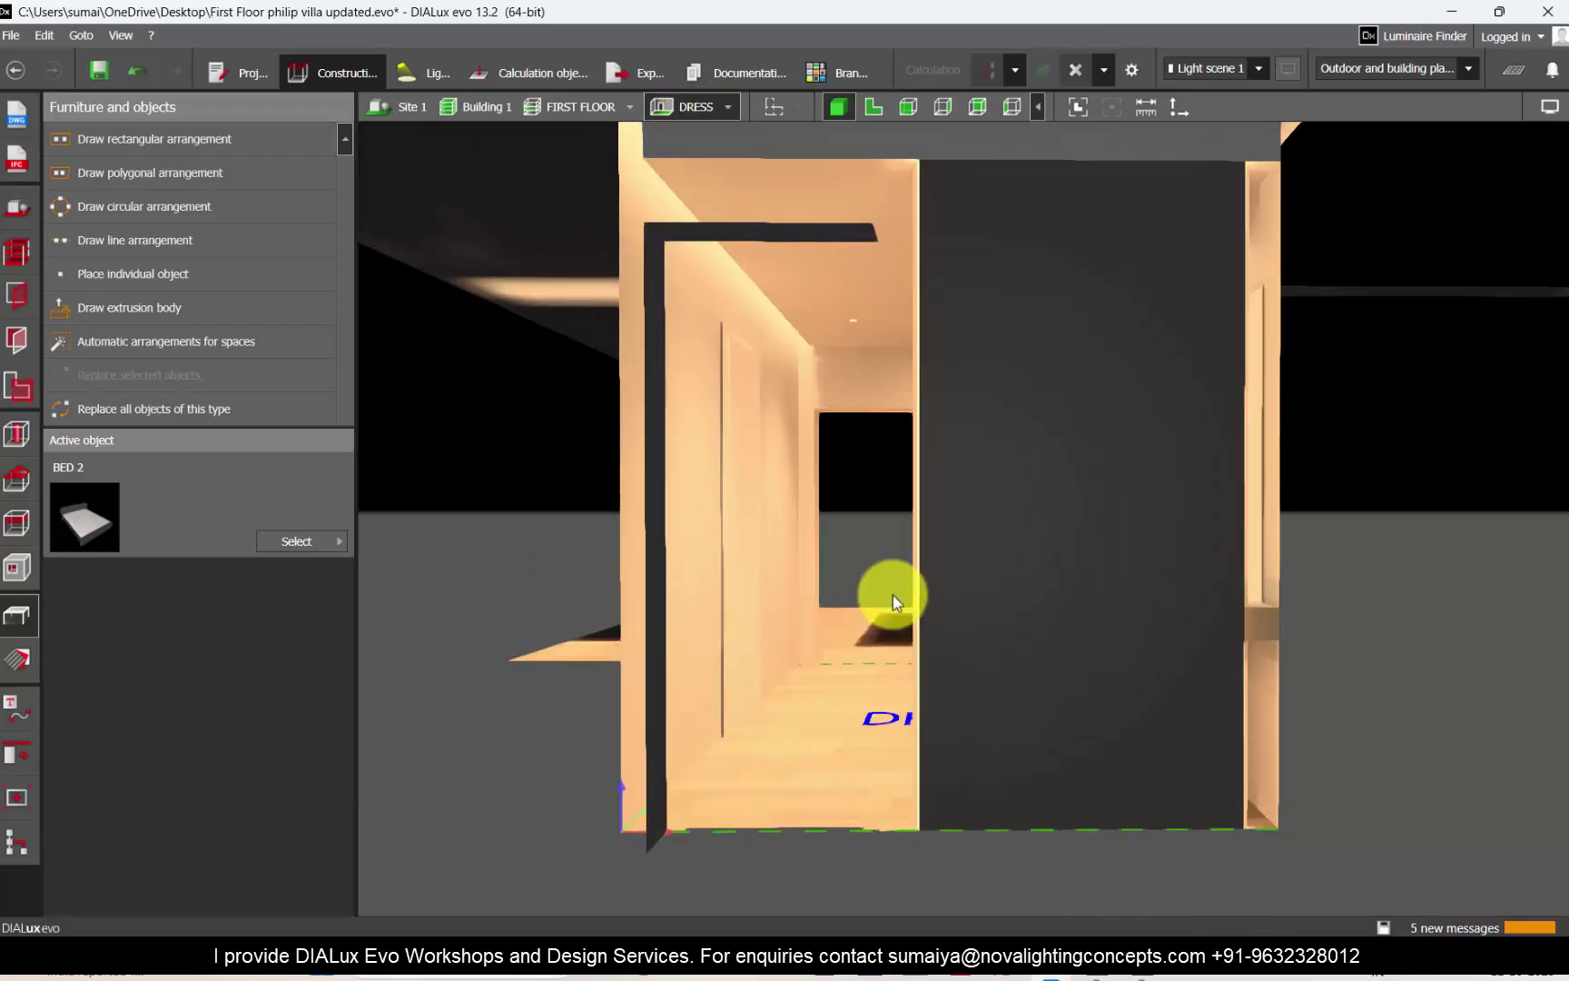
{"action": "scroll", "coordinate": [853, 559], "scroll_direction": "up", "scroll_amount": 3}
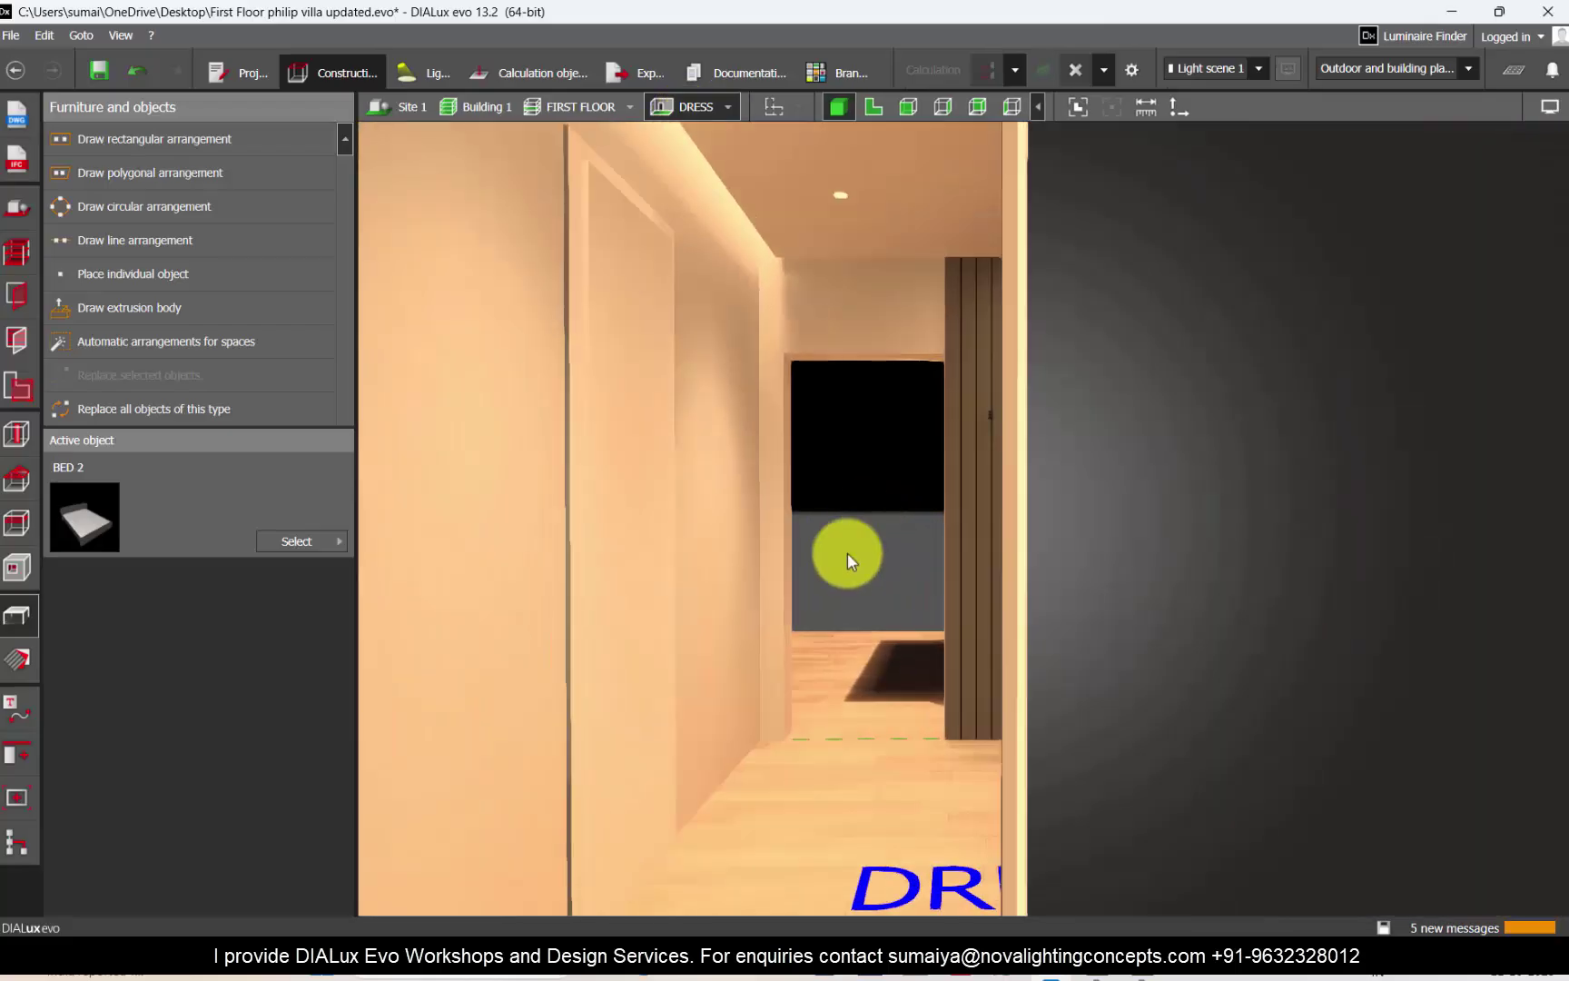
{"action": "scroll", "coordinate": [838, 549], "scroll_direction": "down", "scroll_amount": 1}
{"action": "scroll", "coordinate": [847, 559], "scroll_direction": "up", "scroll_amount": 2}
{"action": "right_click_drag", "start_coordinate": [896, 478], "coordinate": [938, 361]}
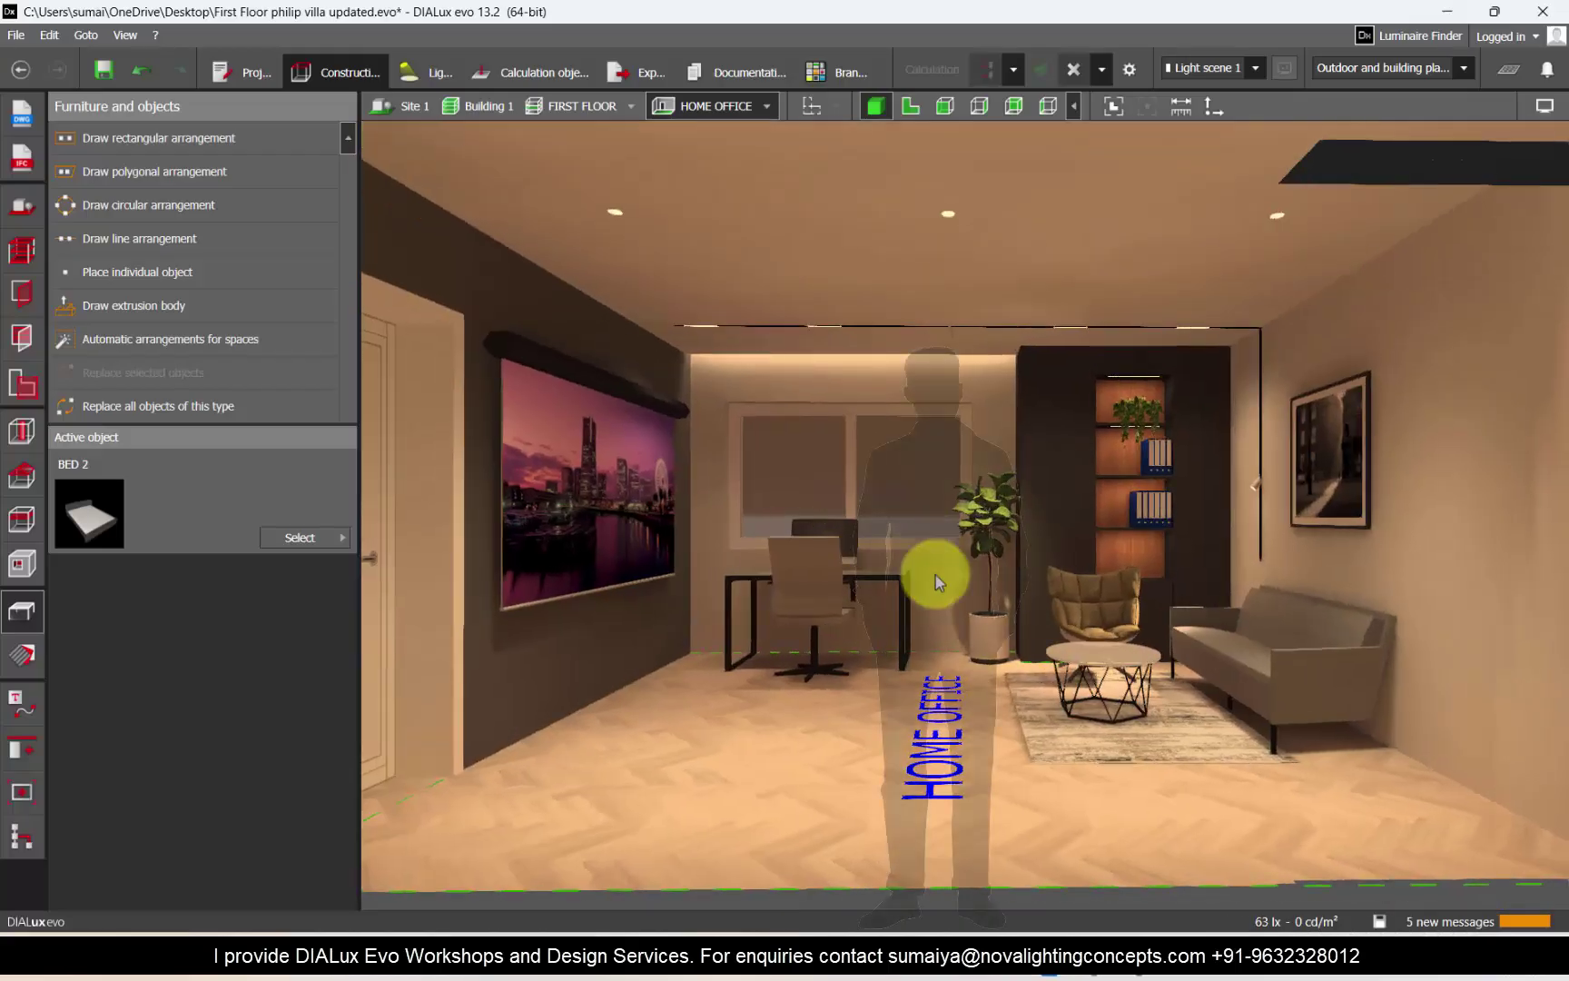
Step: Frame the HOME OFFICE interior facing the desk, bookshelf and sofa, and save it as a new view
{"action": "scroll", "coordinate": [870, 670], "scroll_direction": "up", "scroll_amount": 1}
{"action": "scroll", "coordinate": [855, 874], "scroll_direction": "down", "scroll_amount": 1}
{"action": "scroll", "coordinate": [900, 694], "scroll_direction": "up", "scroll_amount": 1}
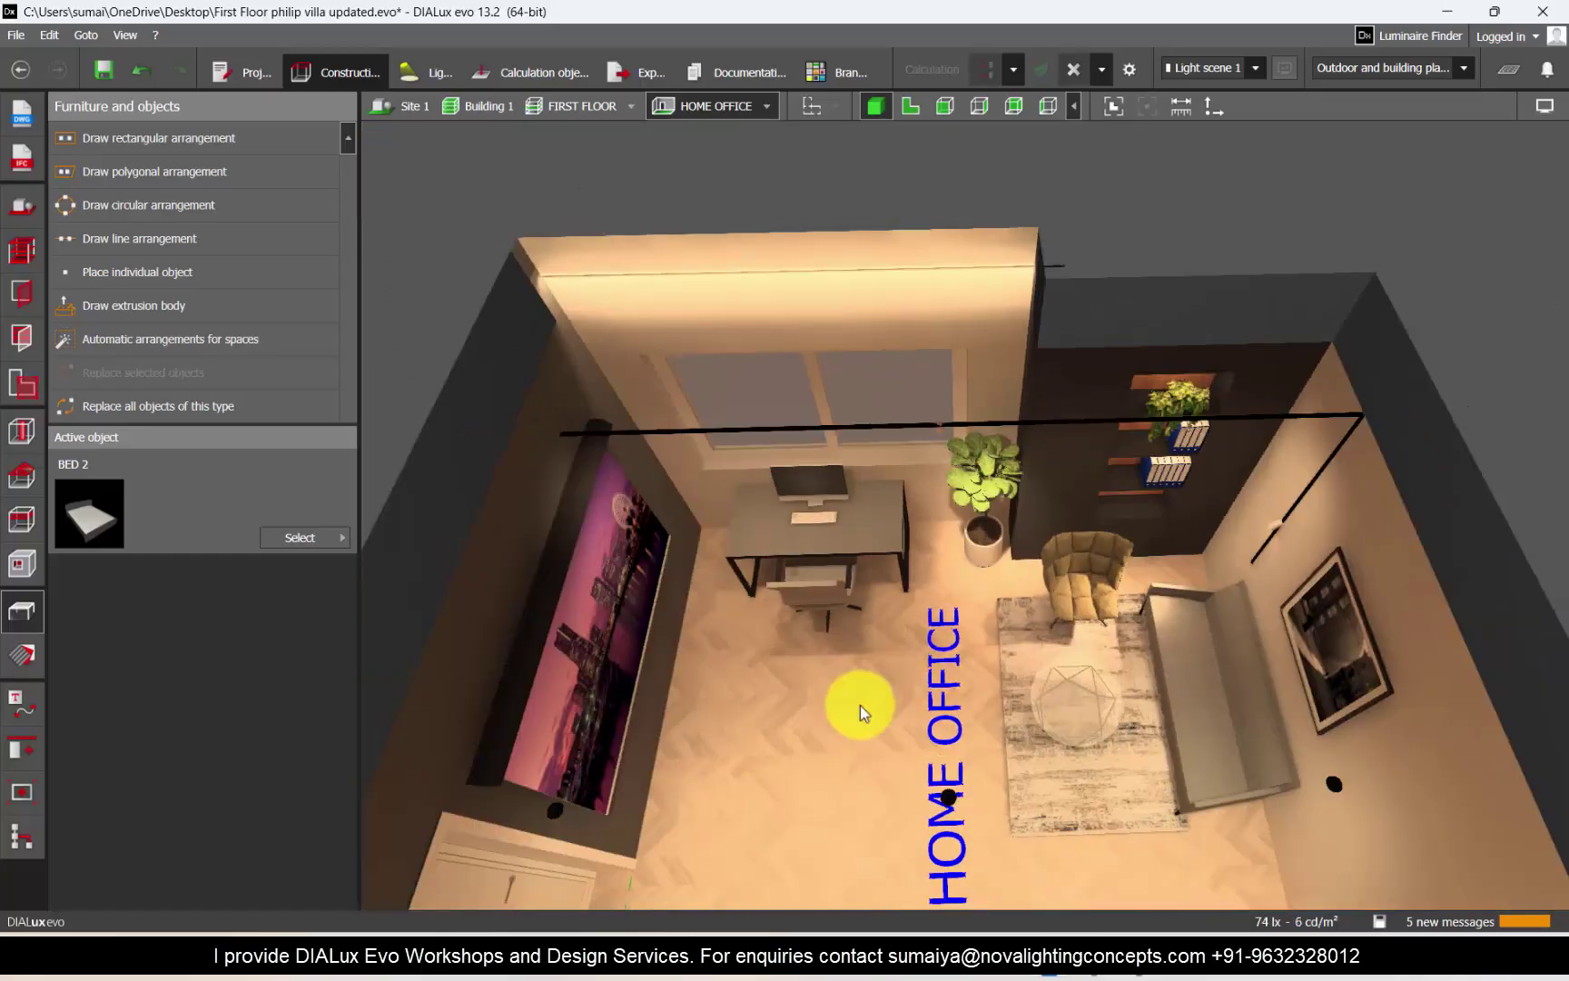
{"action": "scroll", "coordinate": [806, 742], "scroll_direction": "up", "scroll_amount": 1}
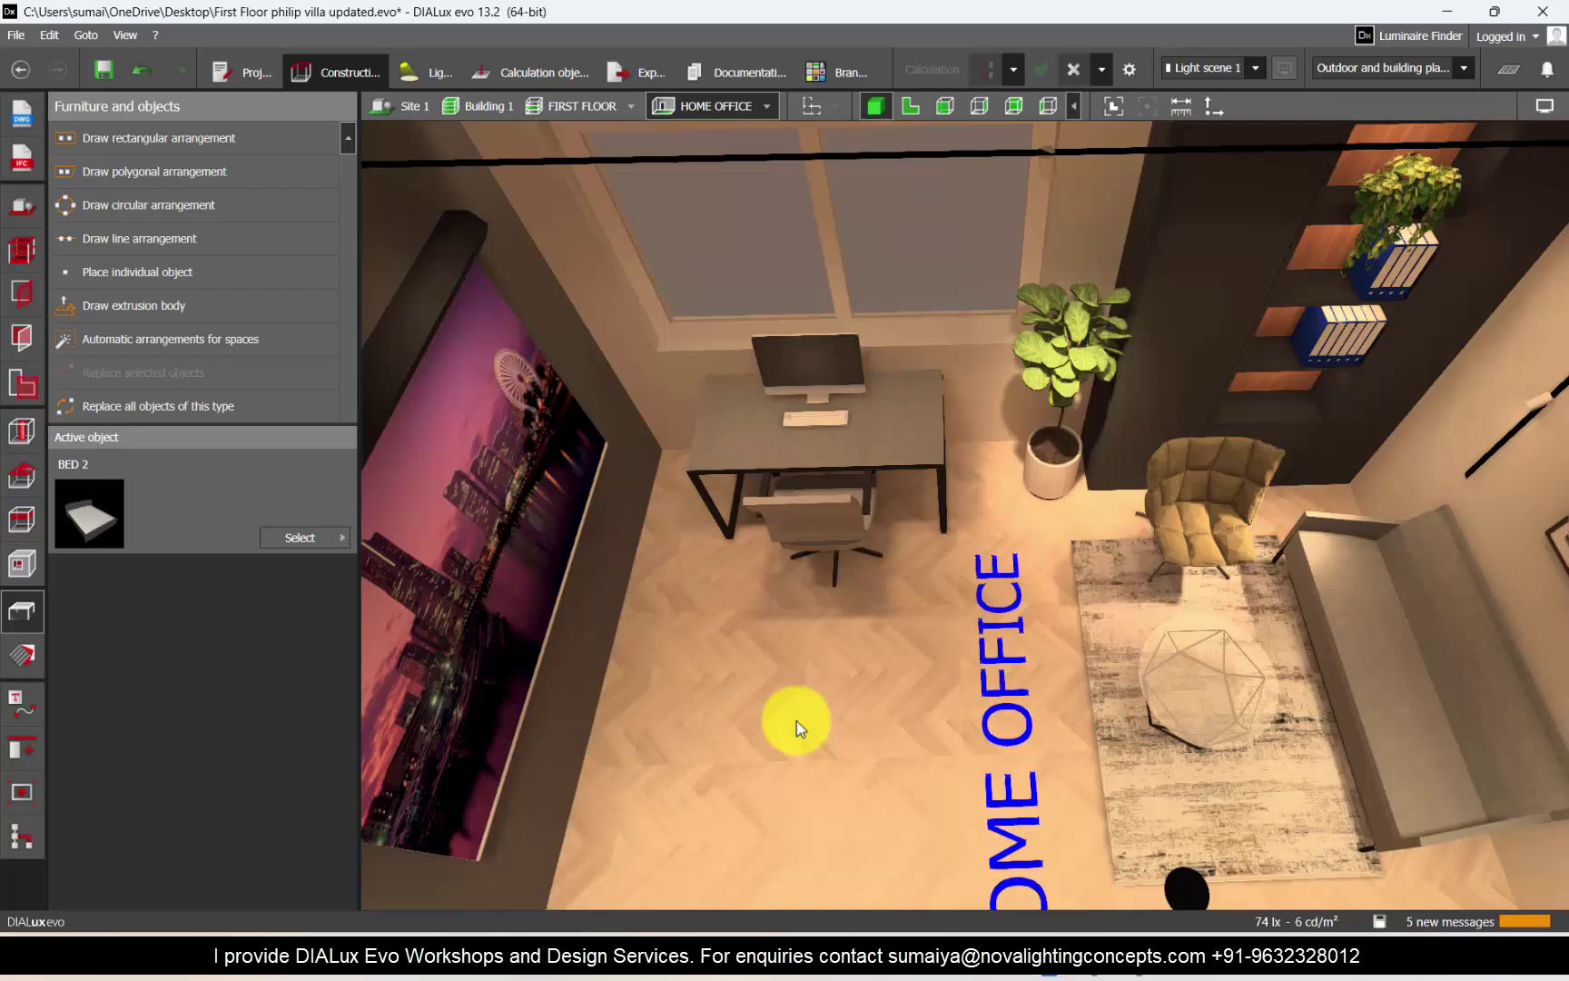
{"action": "left_click_drag", "start_coordinate": [1009, 668], "coordinate": [1082, 587]}
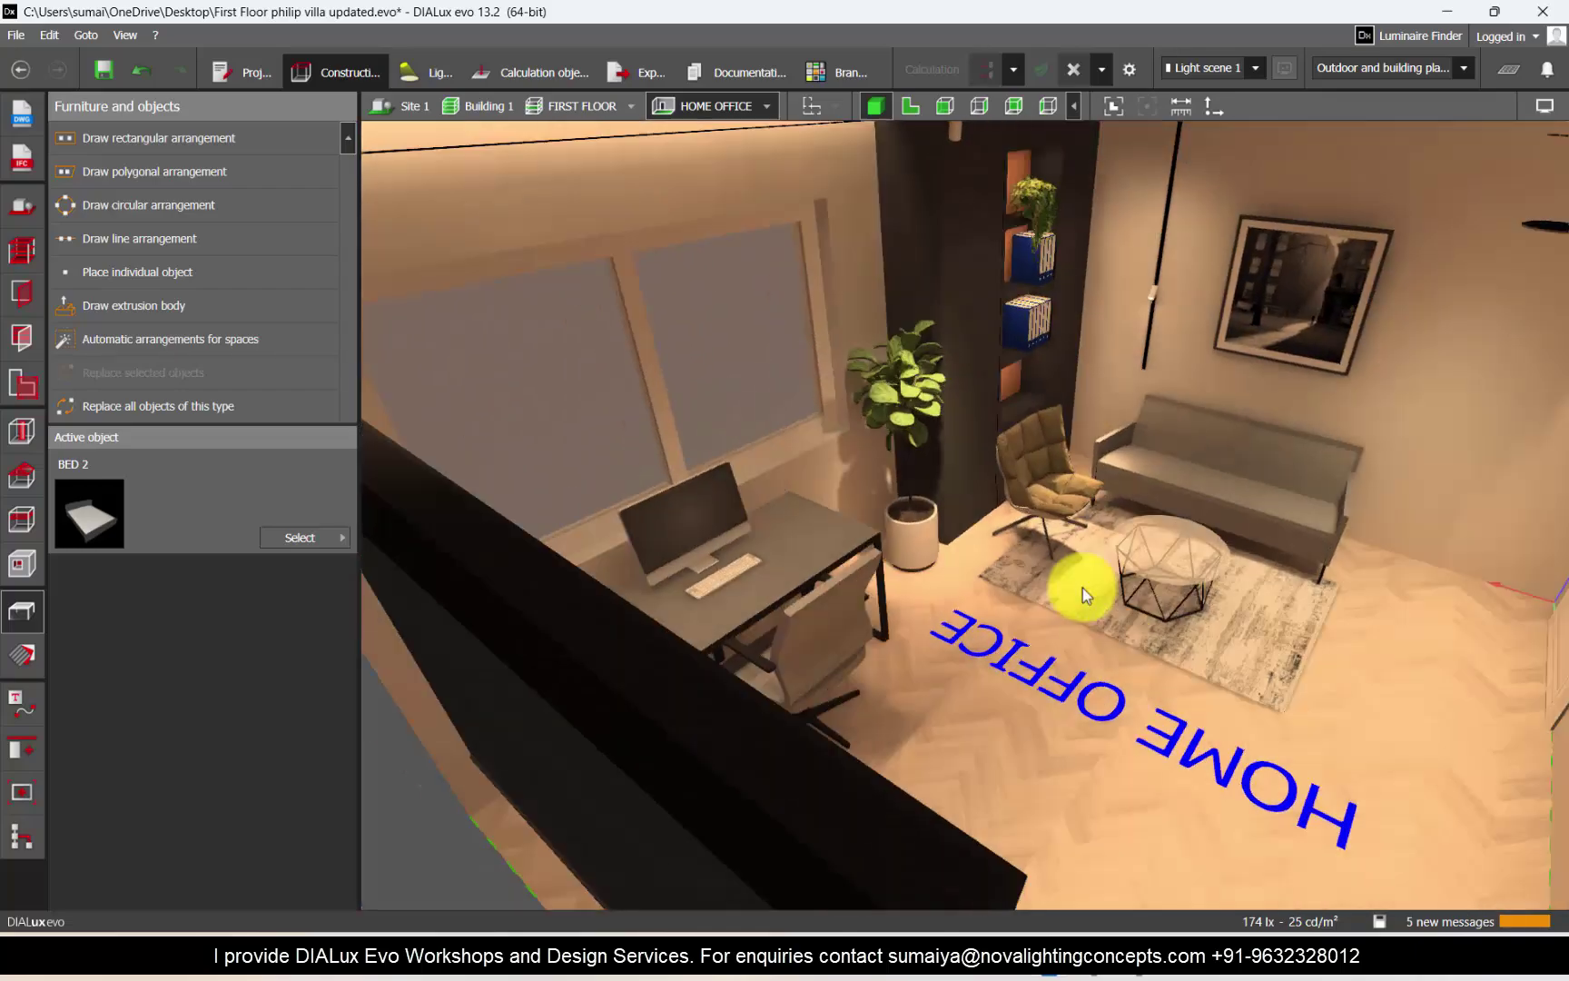
{"action": "left_click_drag", "start_coordinate": [1101, 769], "coordinate": [1090, 678]}
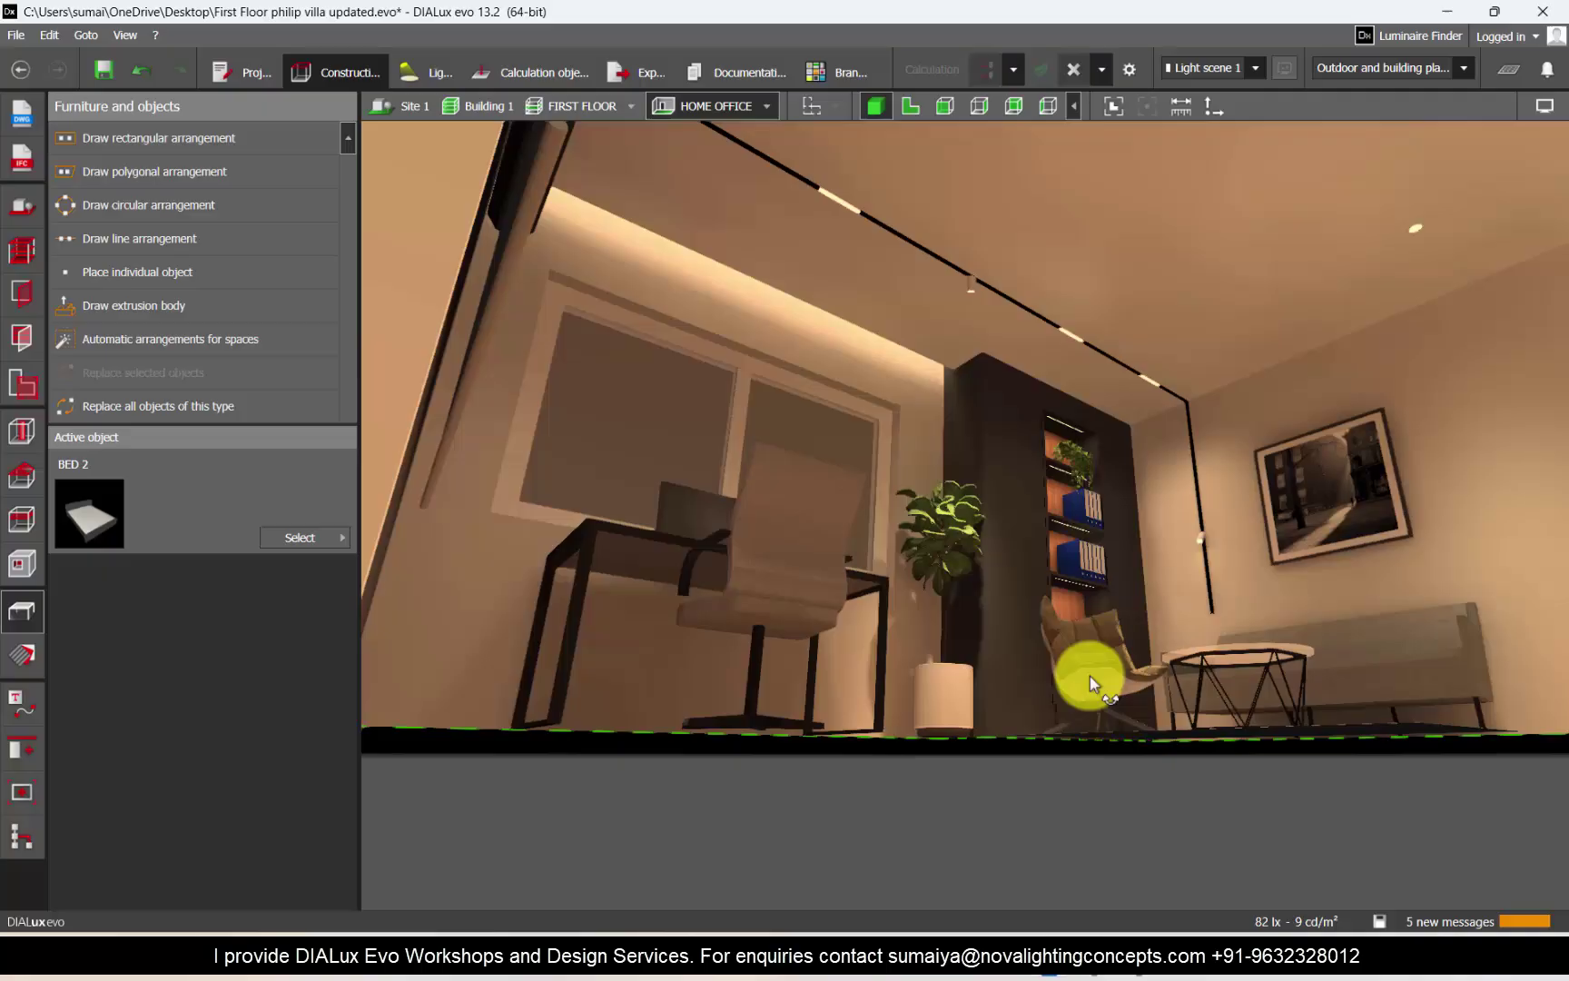
{"action": "left_click_drag", "start_coordinate": [1090, 676], "coordinate": [1072, 614]}
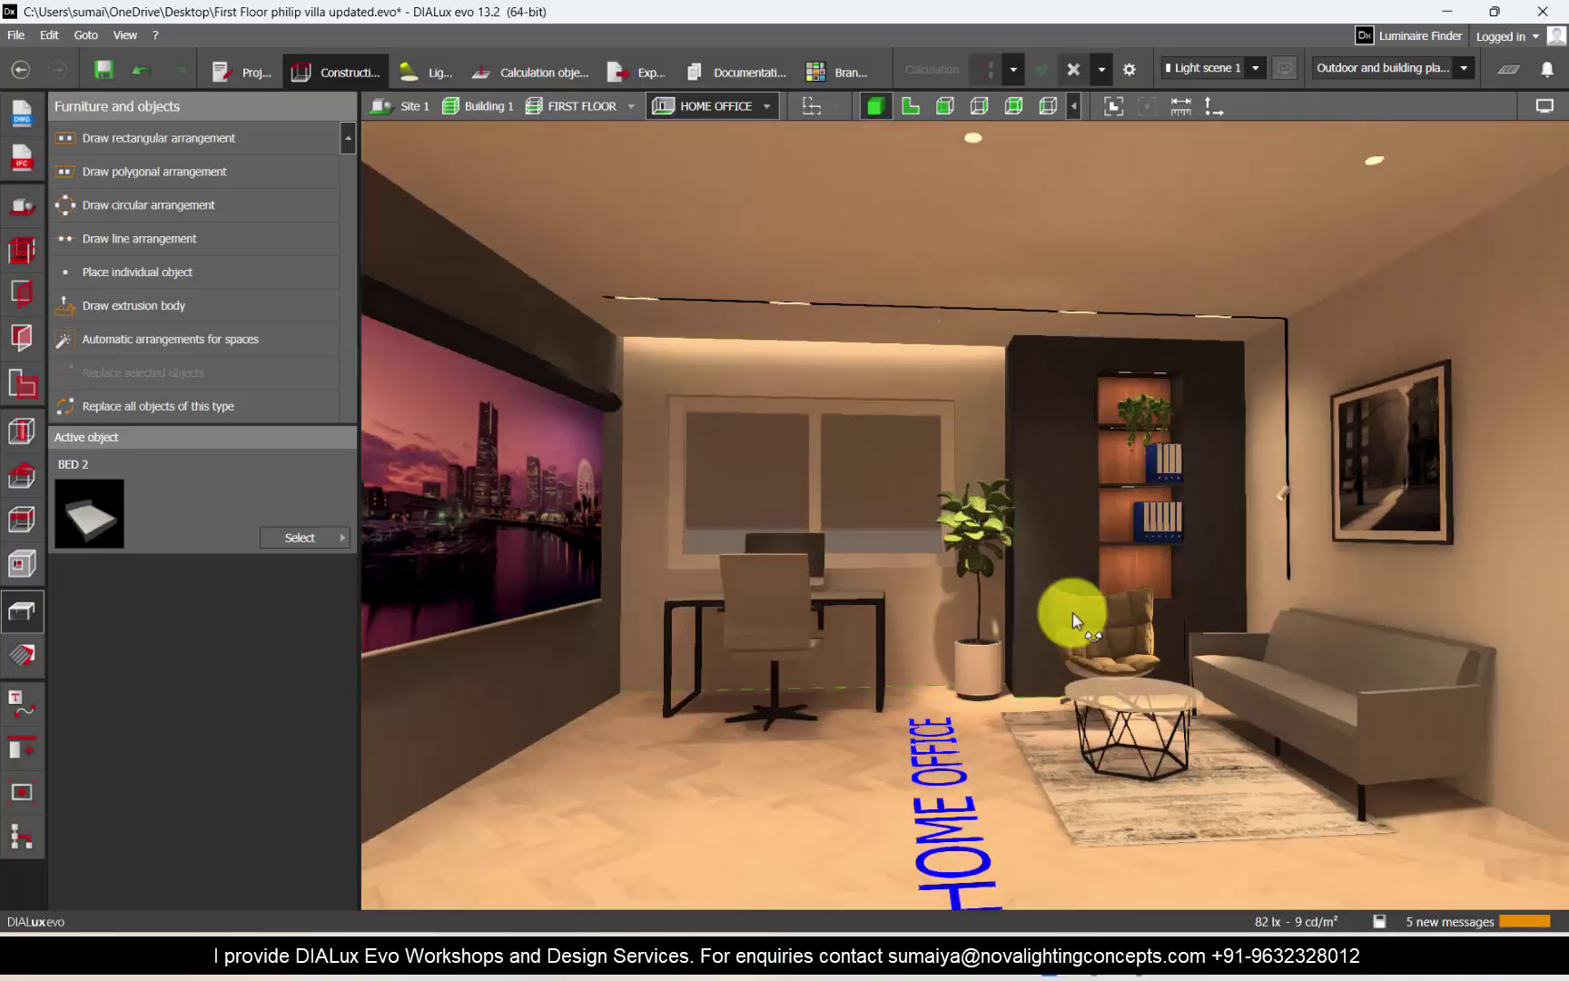
{"action": "left_click", "coordinate": [186, 138]}
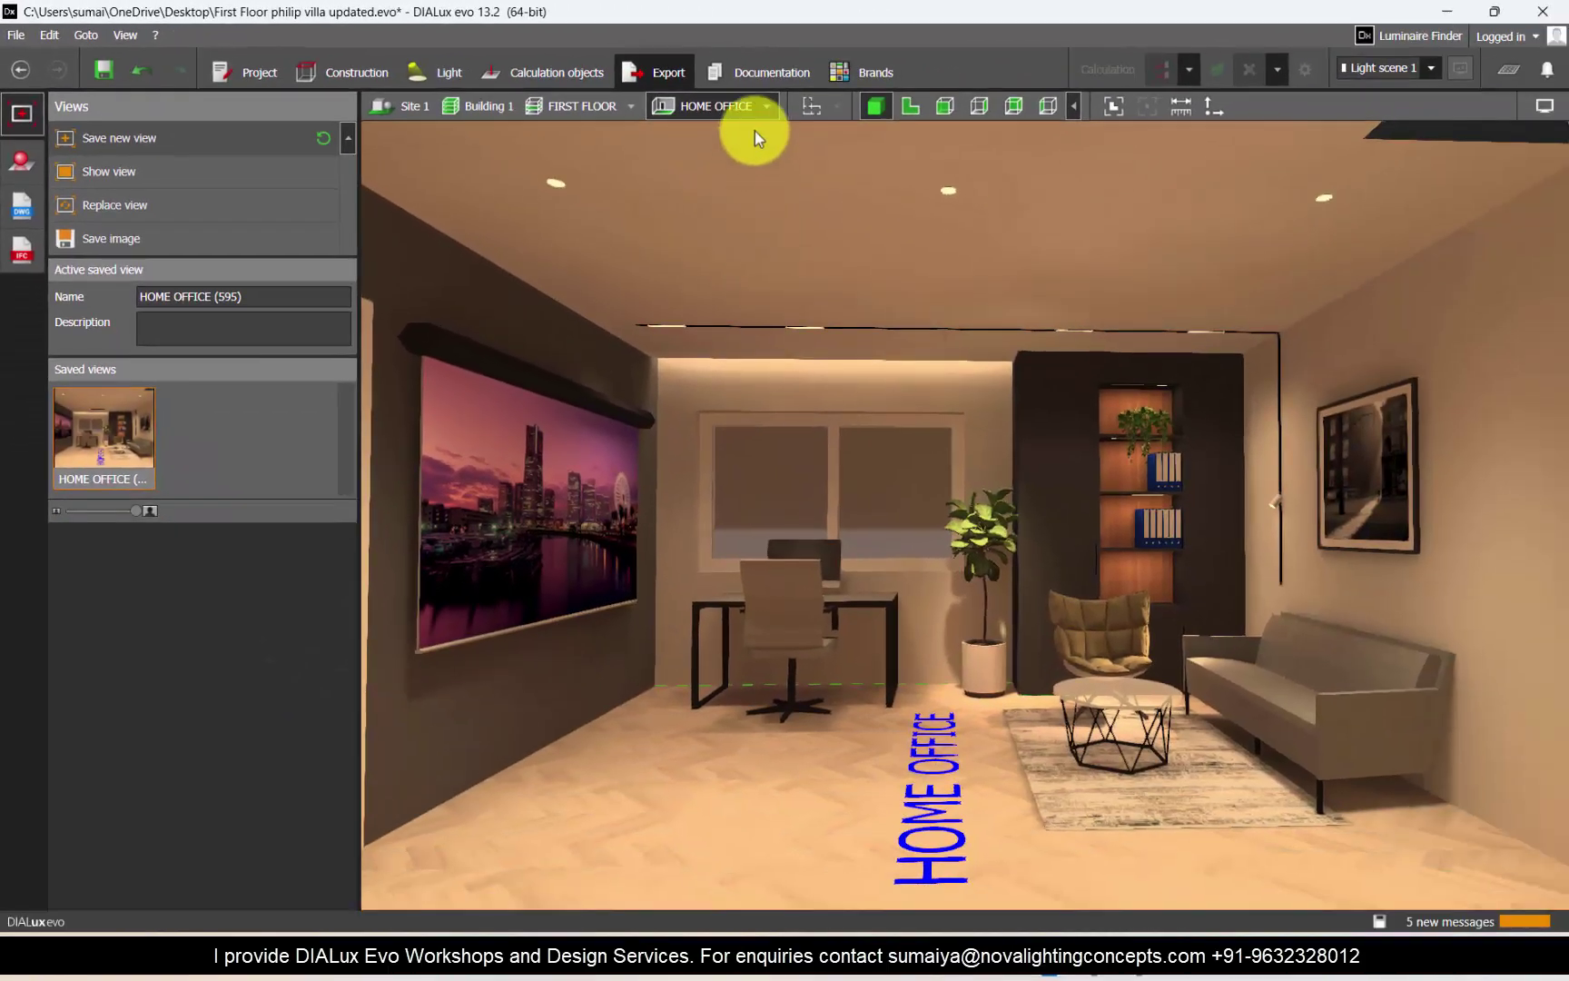
Step: Display the MBR room, frame the bed and seating area, and save it as a new view
{"action": "left_click", "coordinate": [1342, 186]}
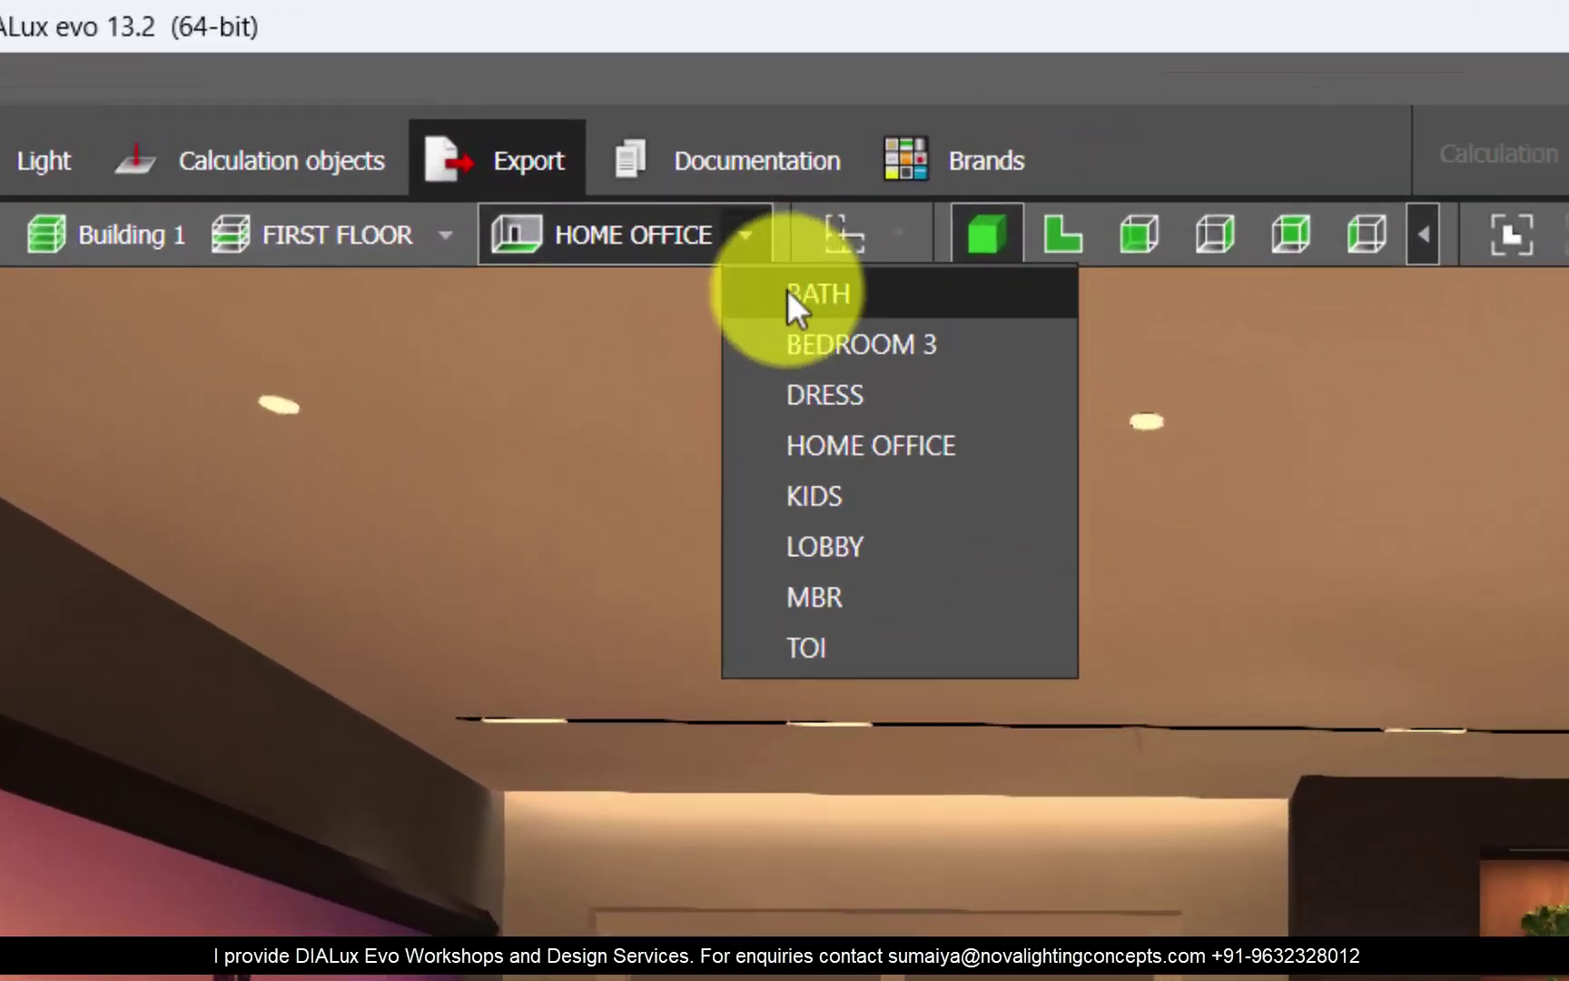
{"action": "left_click", "coordinate": [813, 279]}
{"action": "left_click", "coordinate": [697, 165]}
{"action": "left_click", "coordinate": [741, 404]}
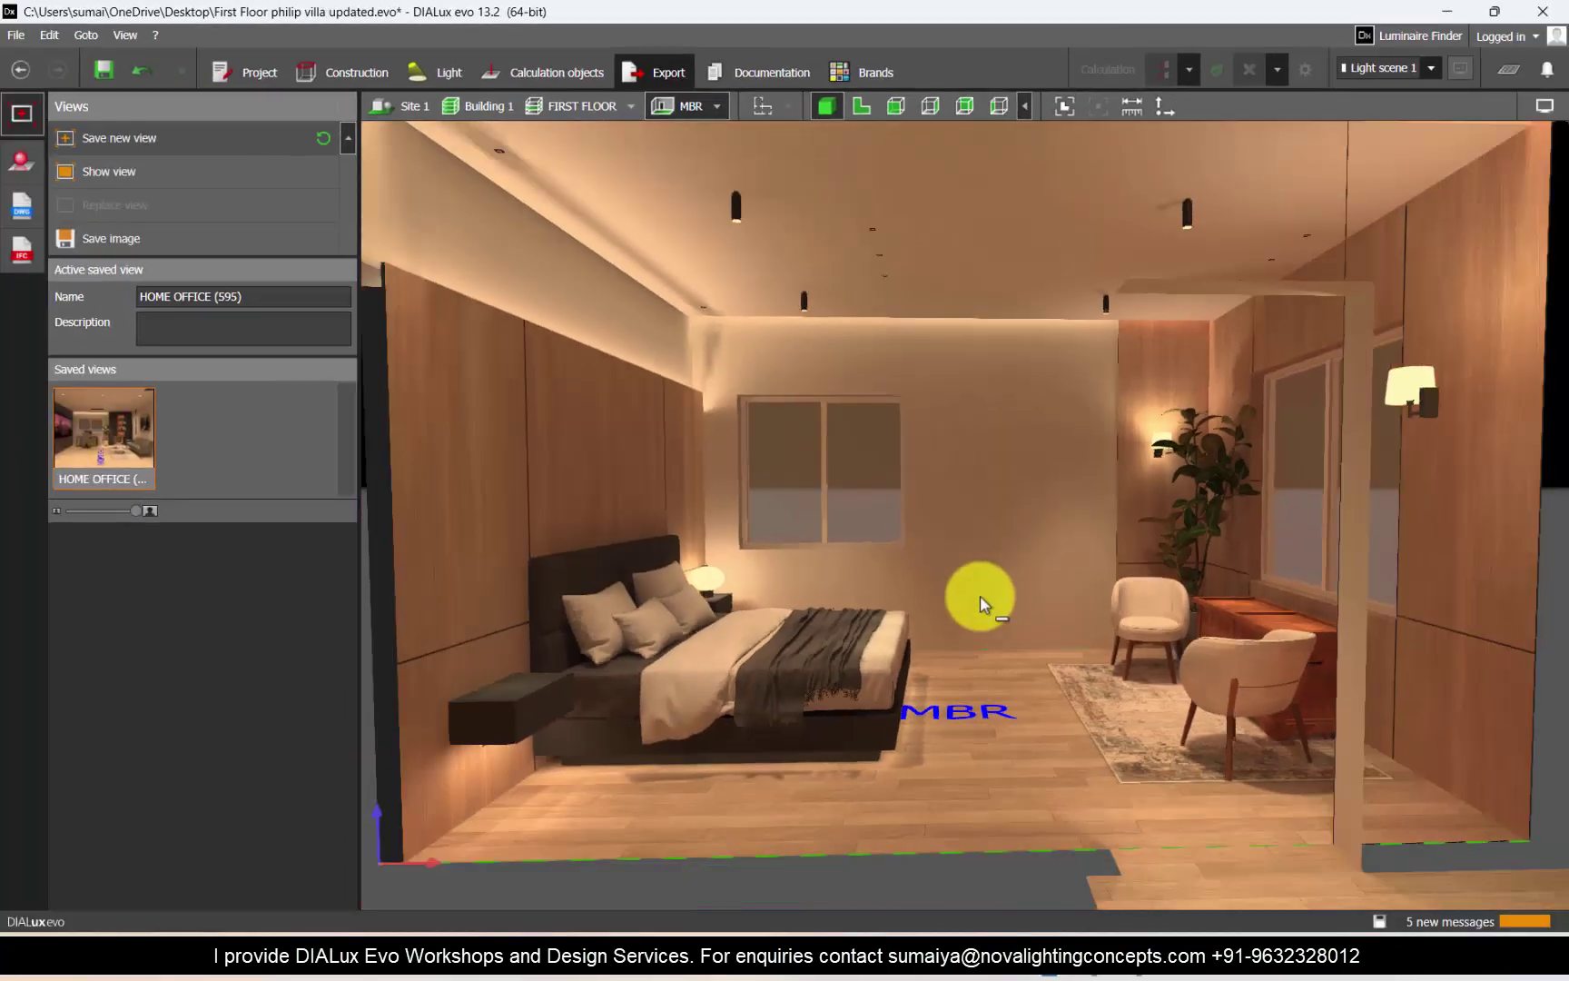
{"action": "right_click_drag", "start_coordinate": [980, 595], "coordinate": [1014, 449]}
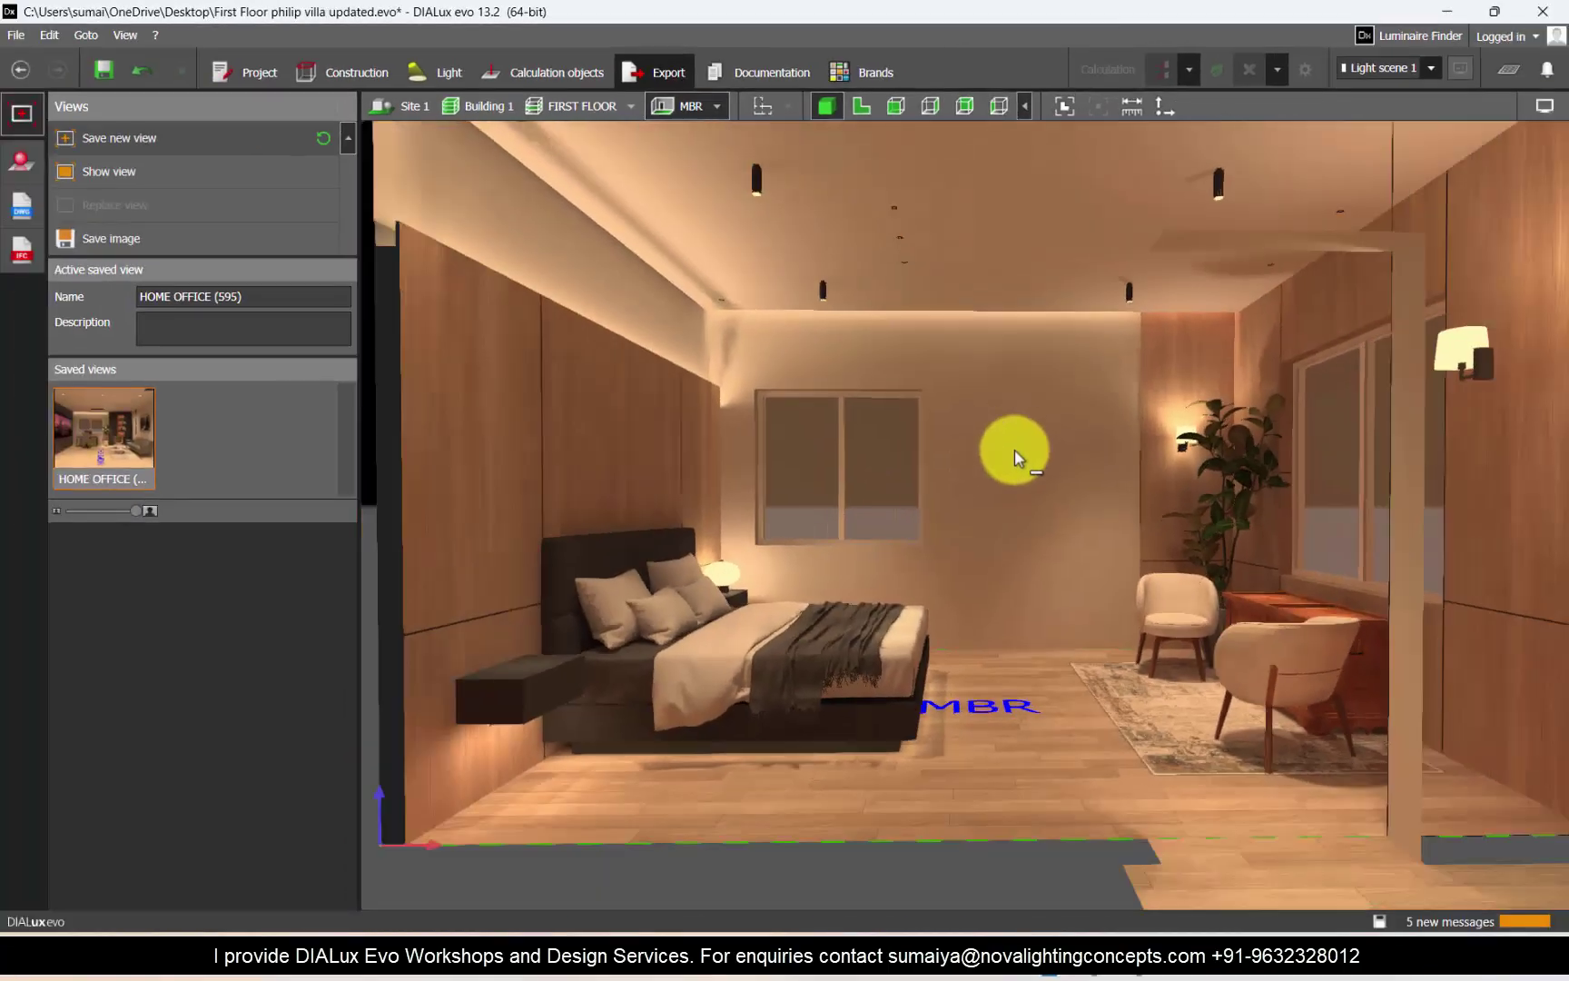
{"action": "scroll", "coordinate": [906, 540], "scroll_direction": "up", "scroll_amount": 2}
{"action": "right_click_drag", "start_coordinate": [907, 540], "coordinate": [1050, 493]}
{"action": "left_click_drag", "start_coordinate": [1050, 494], "coordinate": [1052, 493]}
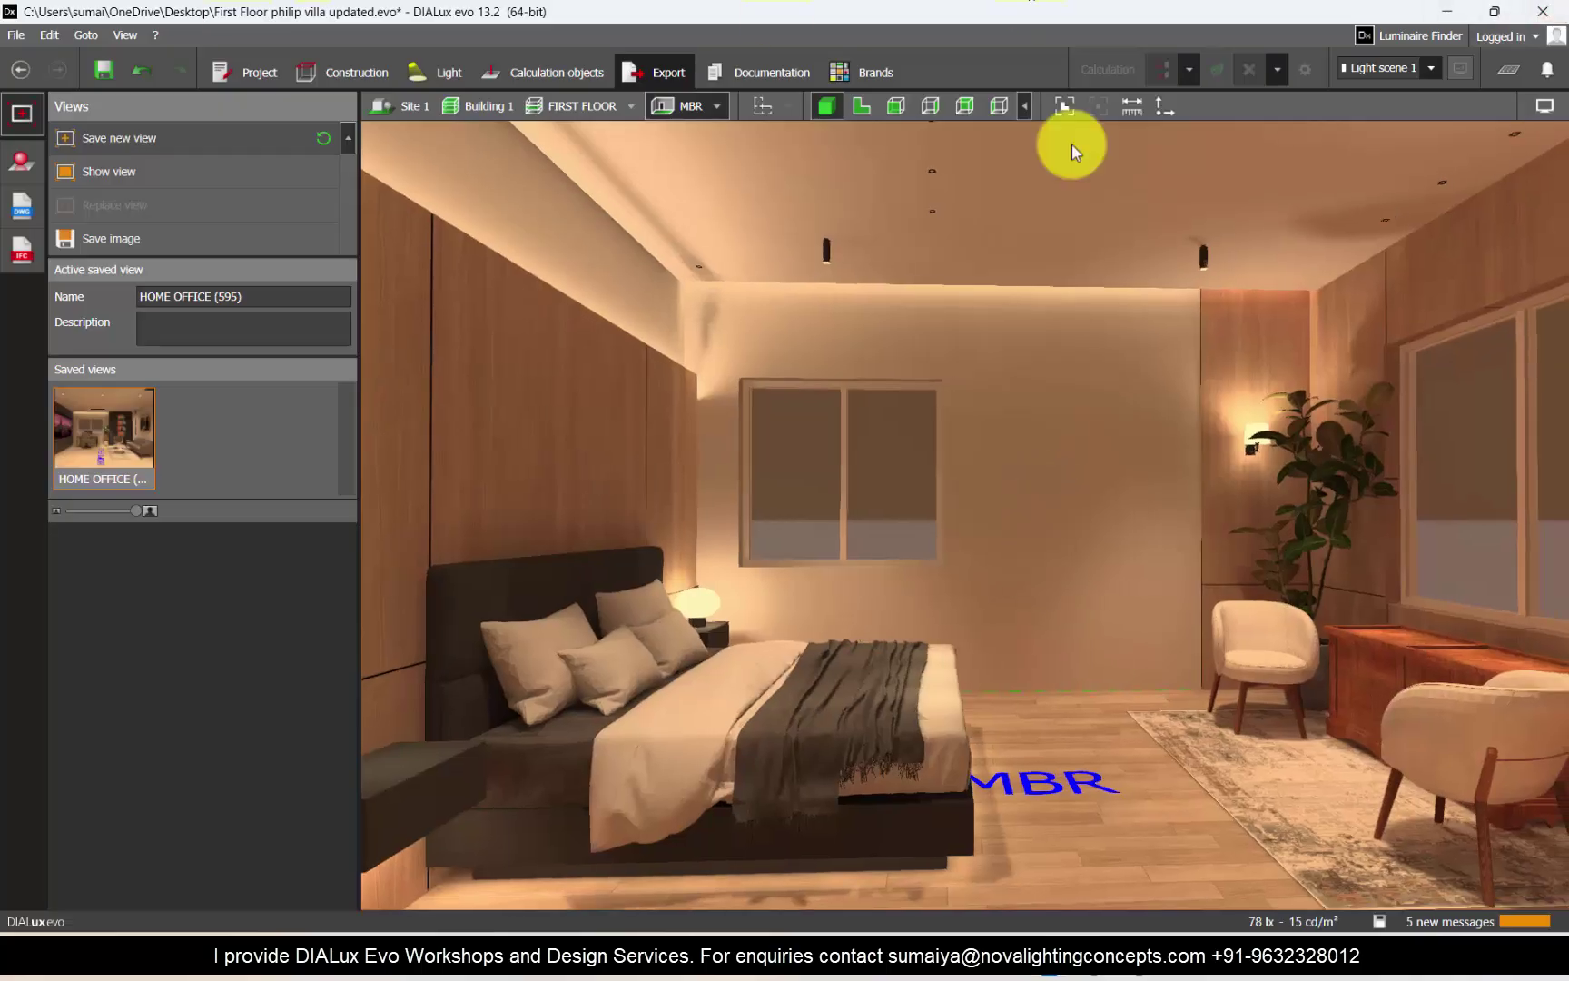
{"action": "left_click", "coordinate": [160, 134]}
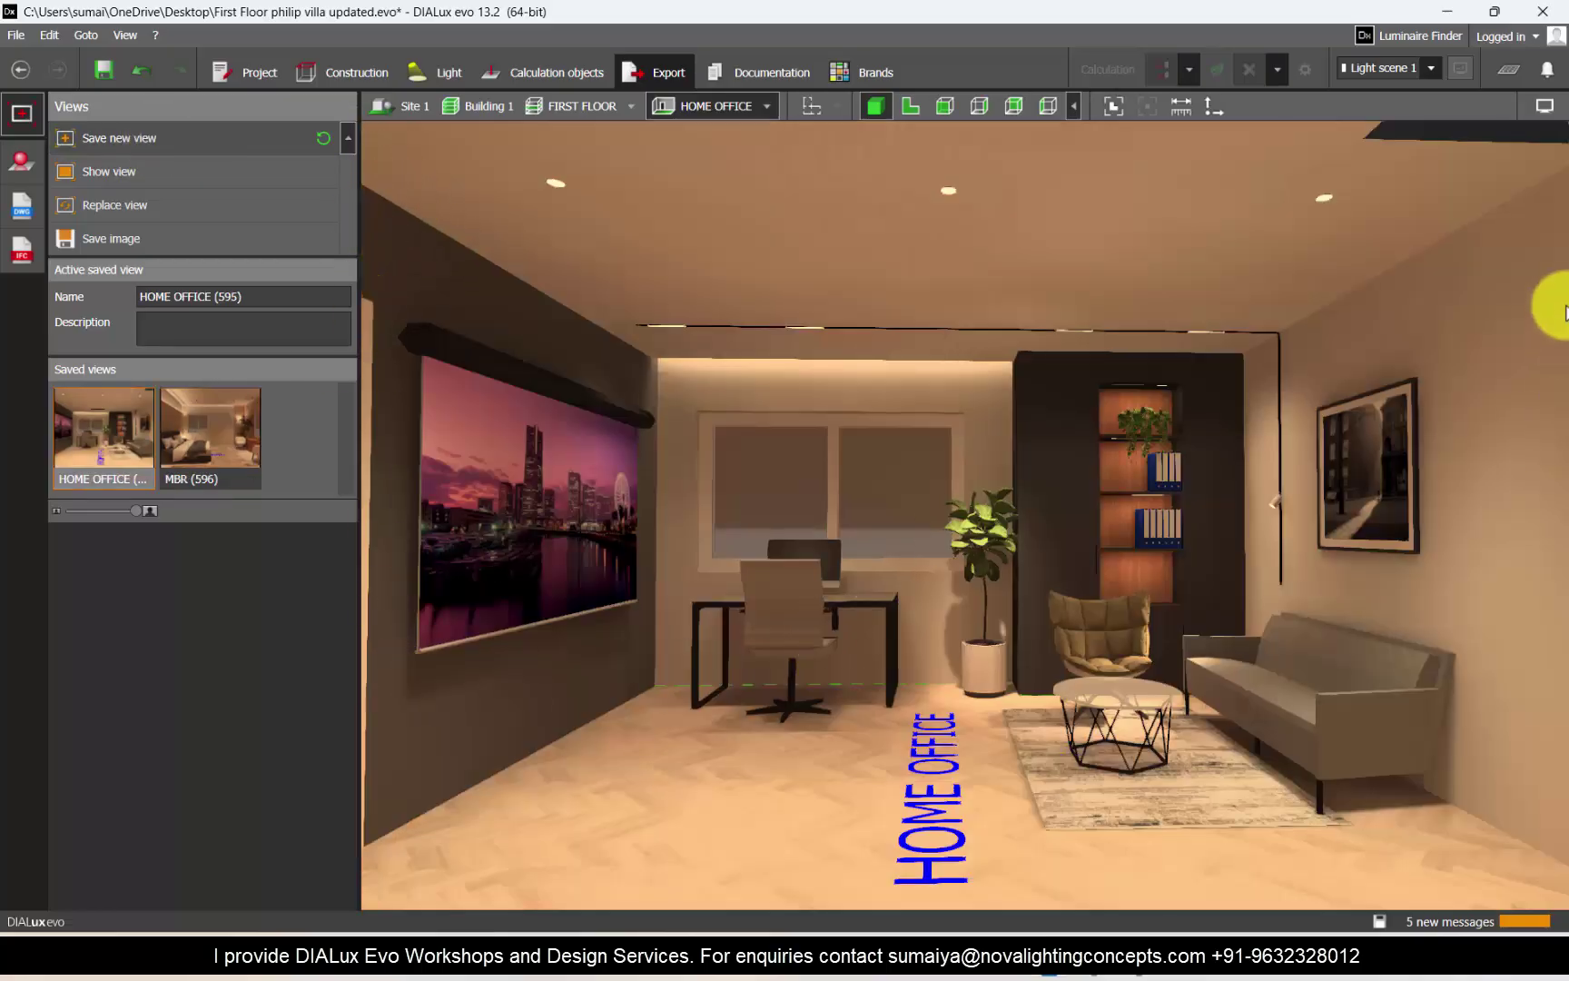
Step: Recall the saved MBR view and orbit around the bedroom from it
{"action": "left_click", "coordinate": [187, 445]}
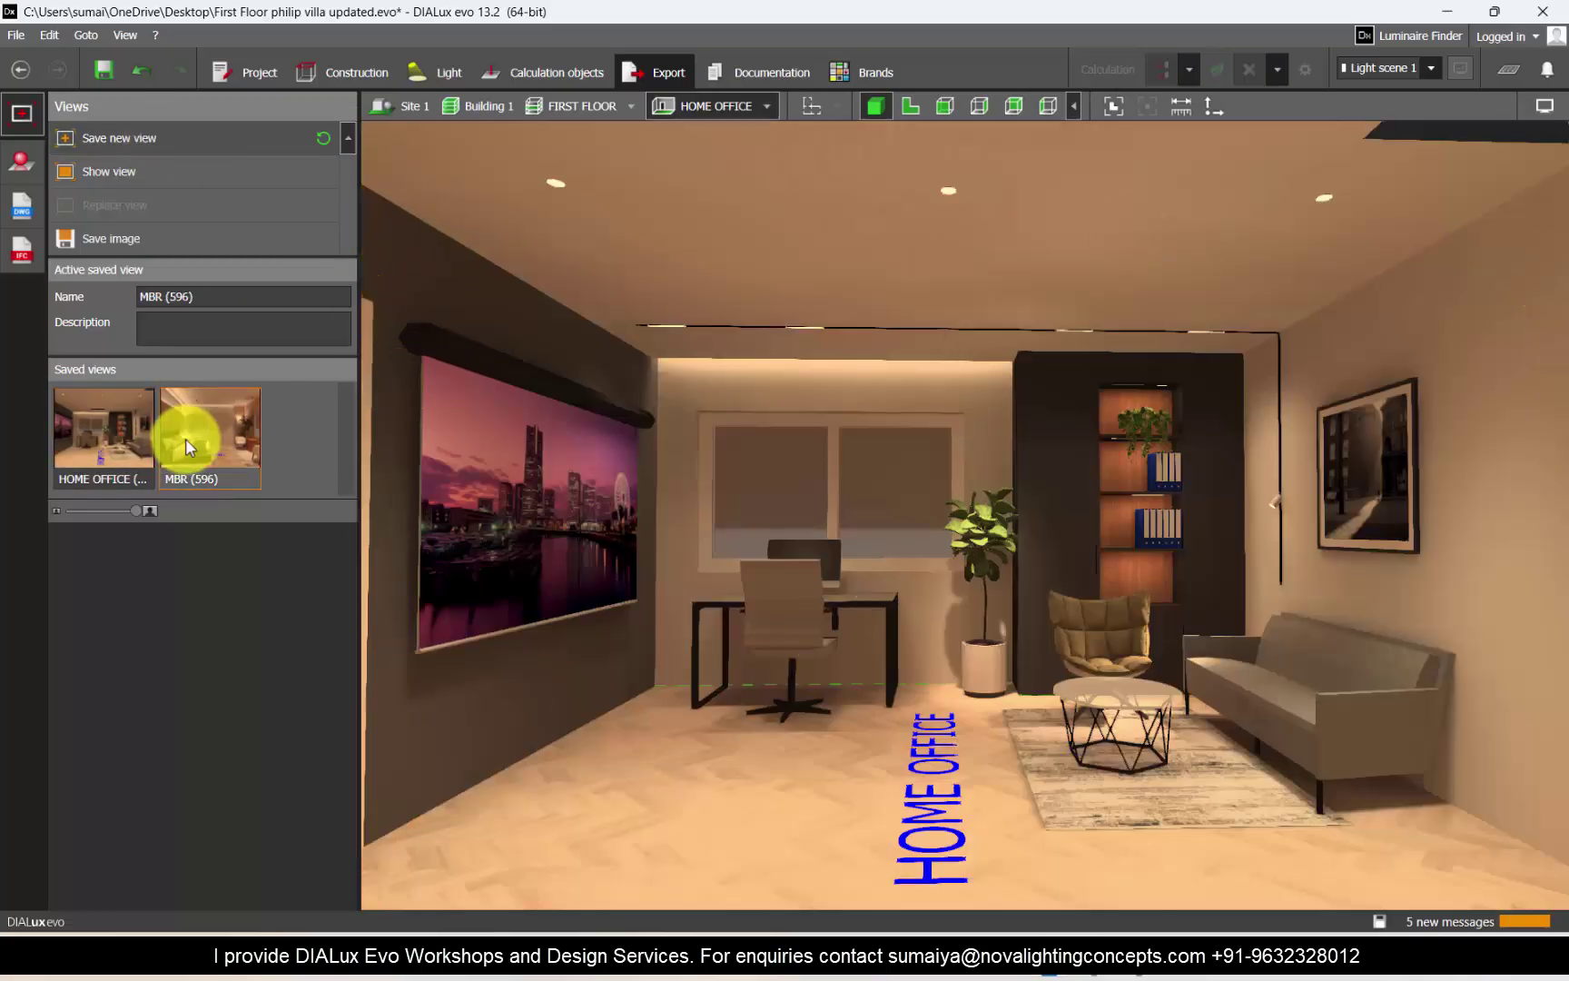
{"action": "left_click", "coordinate": [186, 443]}
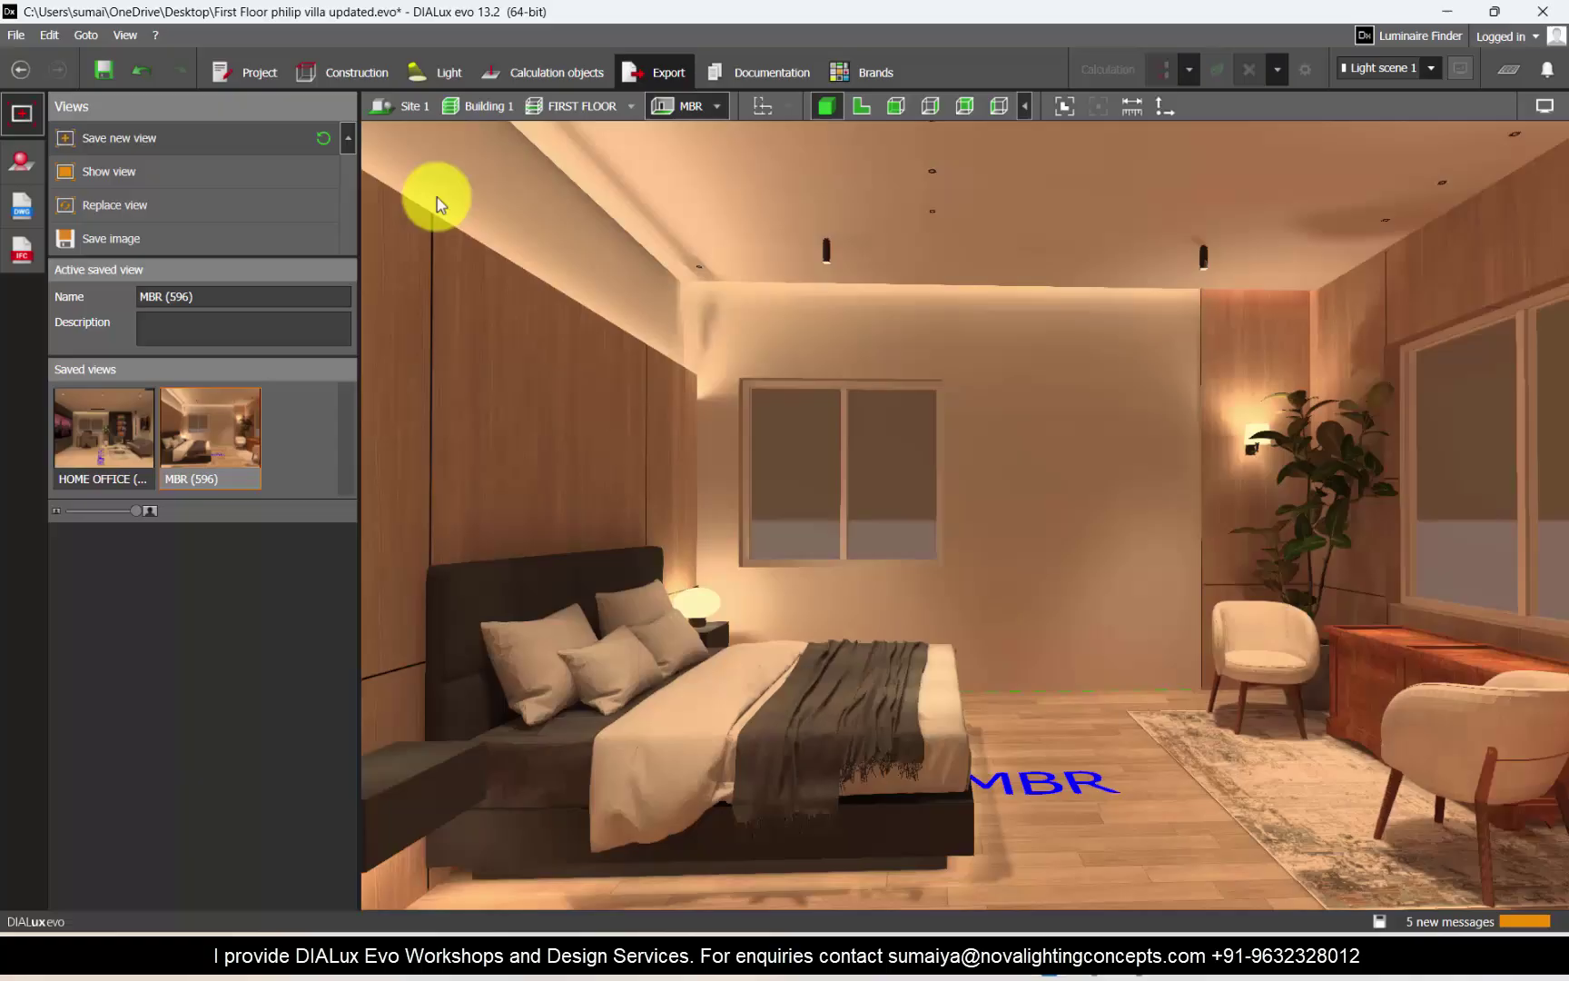
{"action": "left_click_drag", "start_coordinate": [482, 277], "coordinate": [900, 592]}
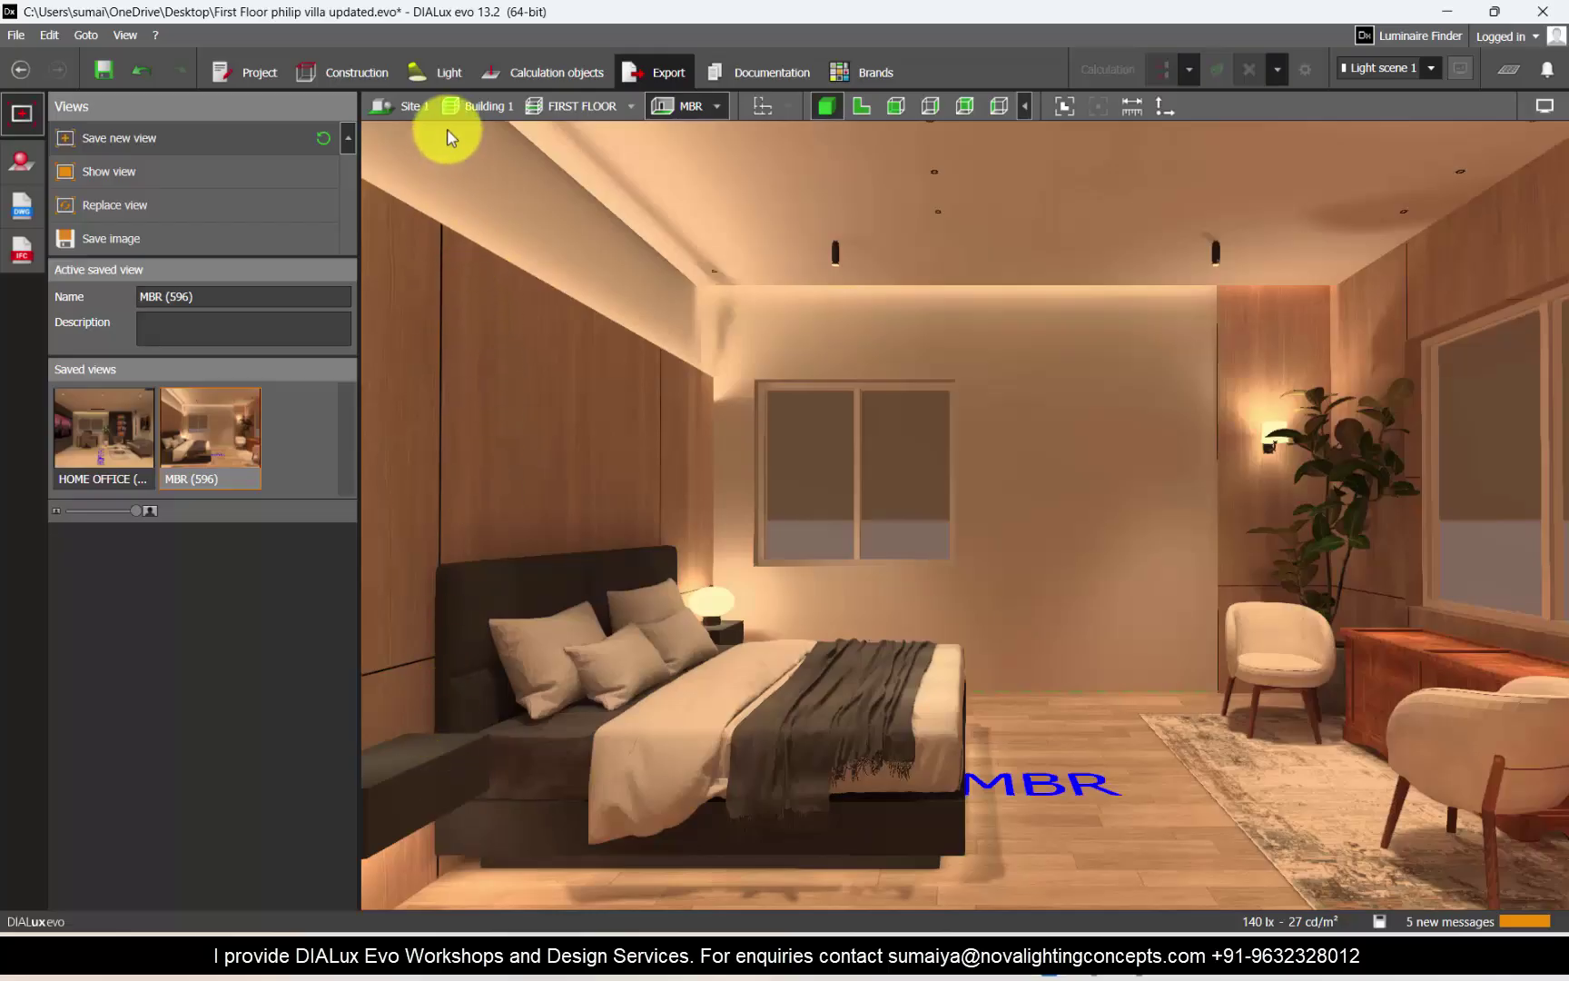
{"action": "left_click_drag", "start_coordinate": [898, 583], "coordinate": [1311, 459]}
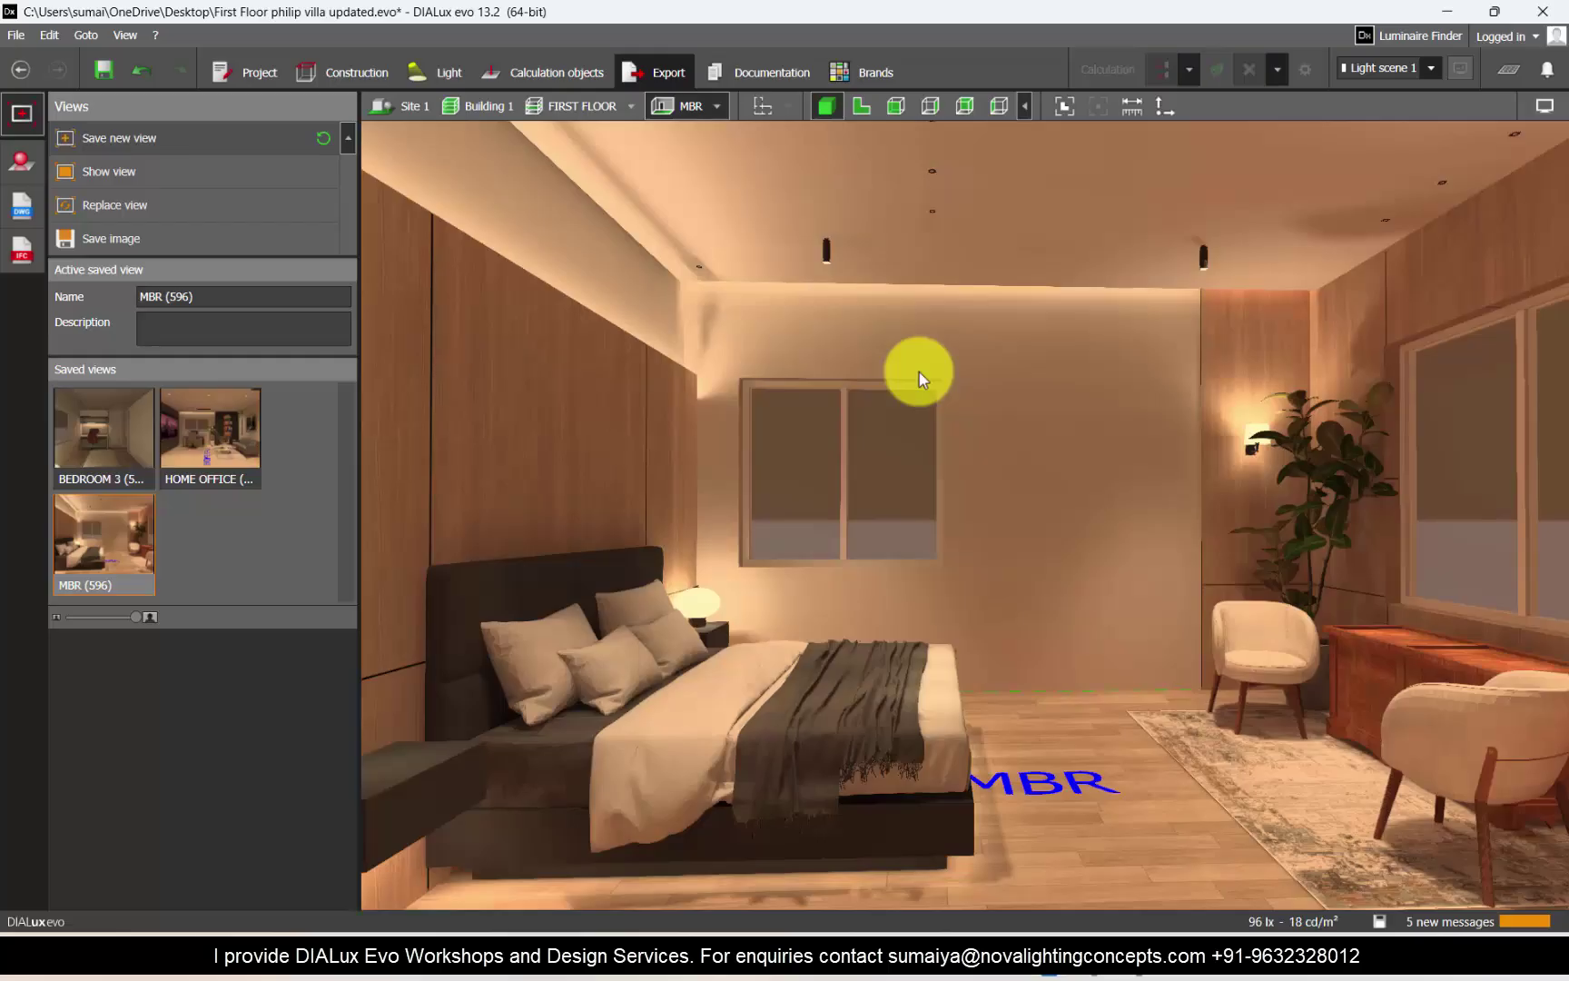
Step: Examine the MBR bed, armchairs and wooden cabinet from close range
{"action": "left_click_drag", "start_coordinate": [920, 372], "coordinate": [850, 664]}
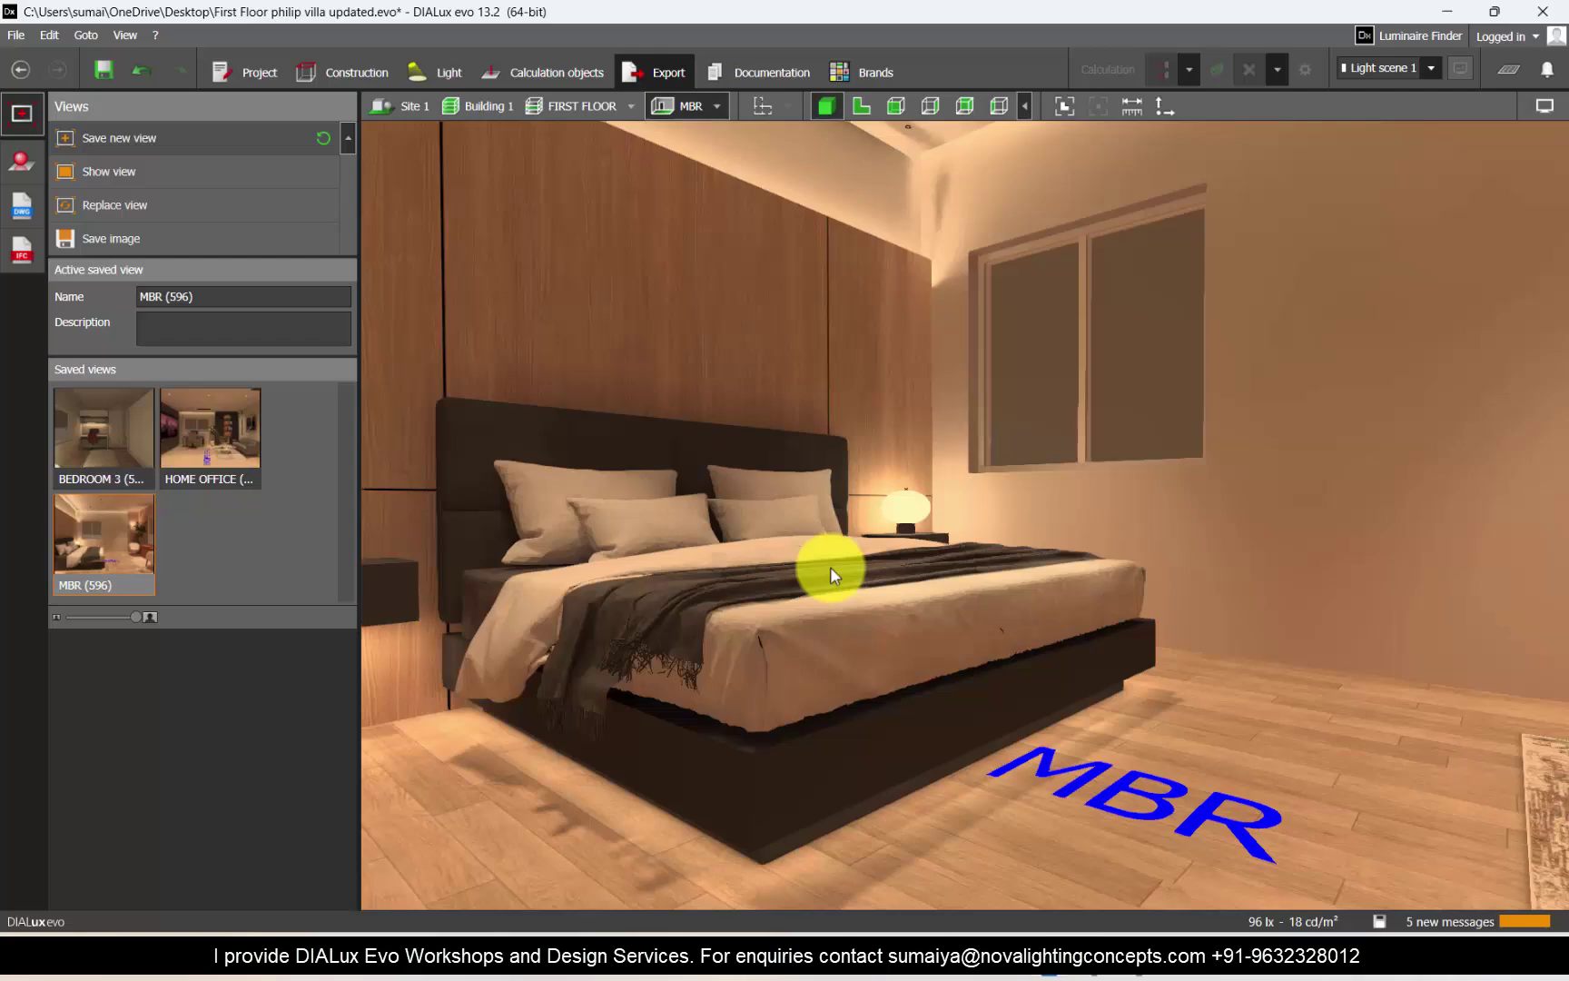
{"action": "left_click_drag", "start_coordinate": [830, 567], "coordinate": [954, 624]}
{"action": "left_click", "coordinate": [834, 510]}
{"action": "left_click_drag", "start_coordinate": [822, 545], "coordinate": [875, 606]}
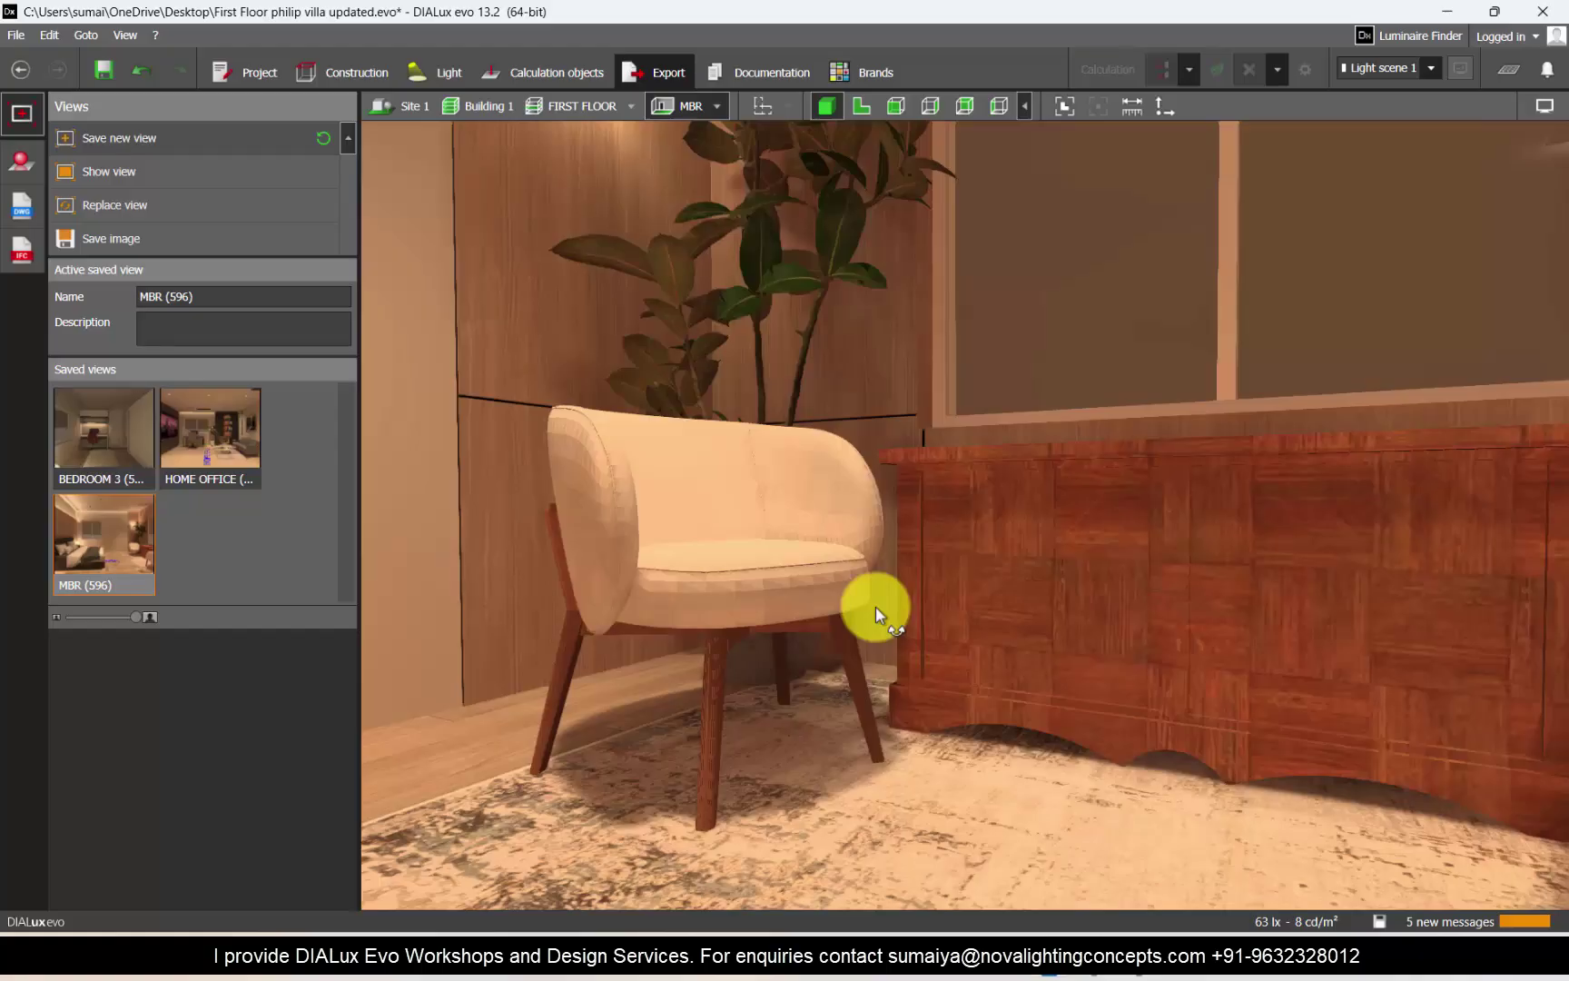
{"action": "scroll", "coordinate": [876, 607], "scroll_direction": "down", "scroll_amount": 10}
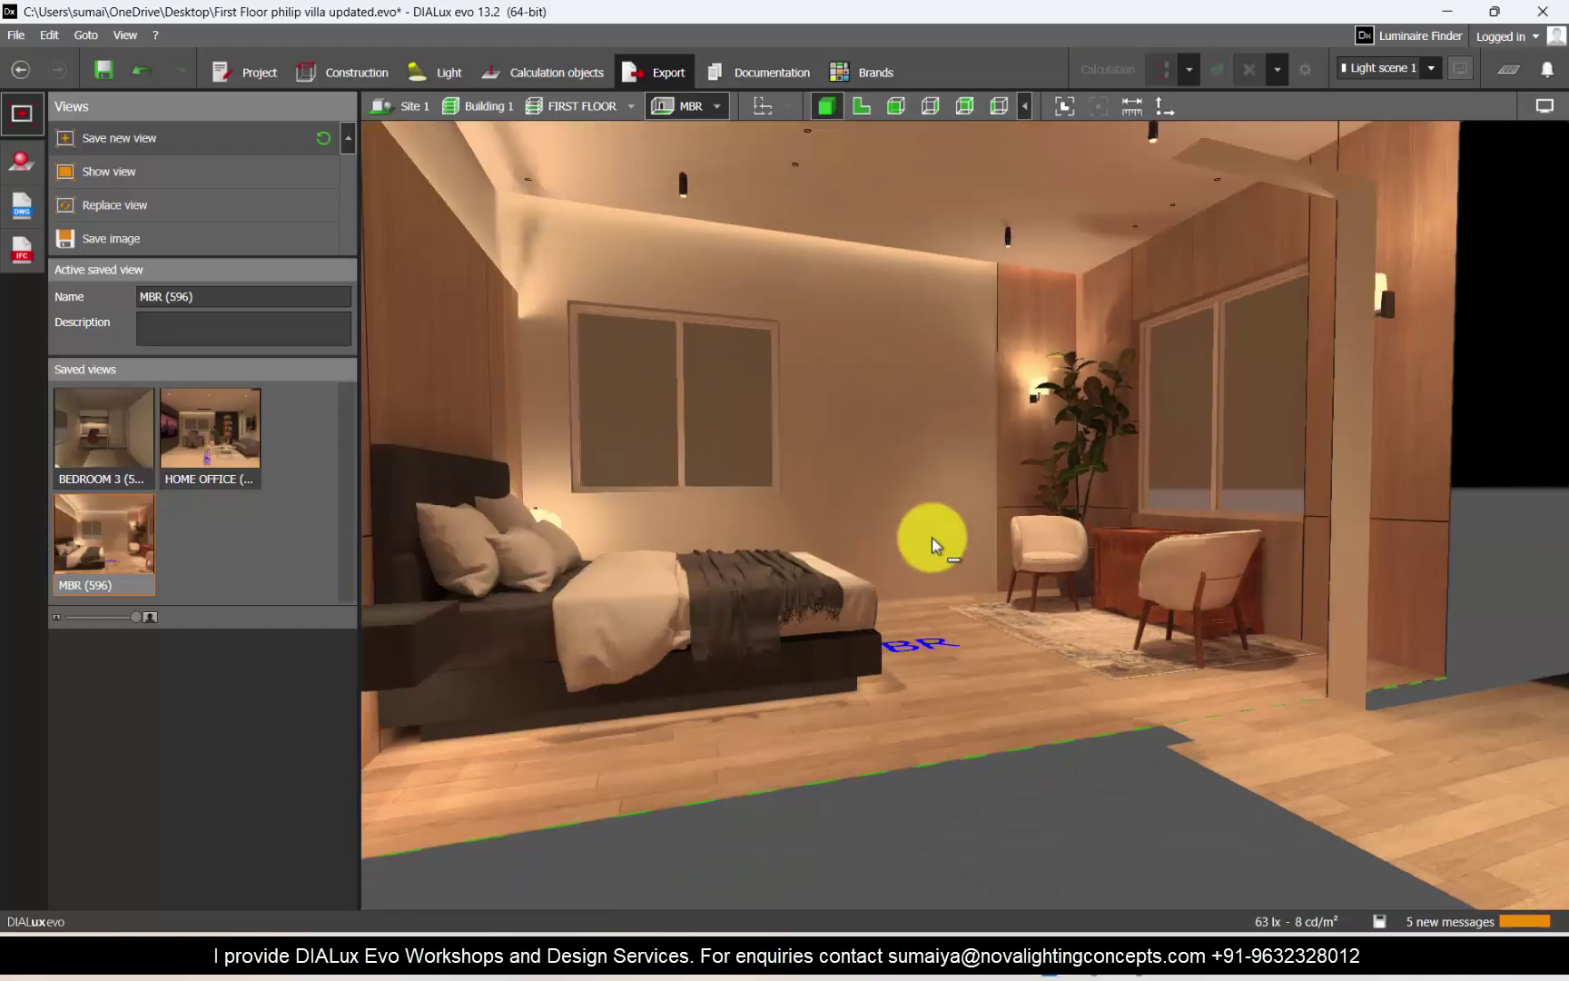
Step: Frame the MBR seating area facing the window, with both armchairs and the wooden cabinet, and save it as a new view
{"action": "left_click_drag", "start_coordinate": [932, 538], "coordinate": [1231, 514]}
{"action": "scroll", "coordinate": [1230, 515], "scroll_direction": "down", "scroll_amount": 8}
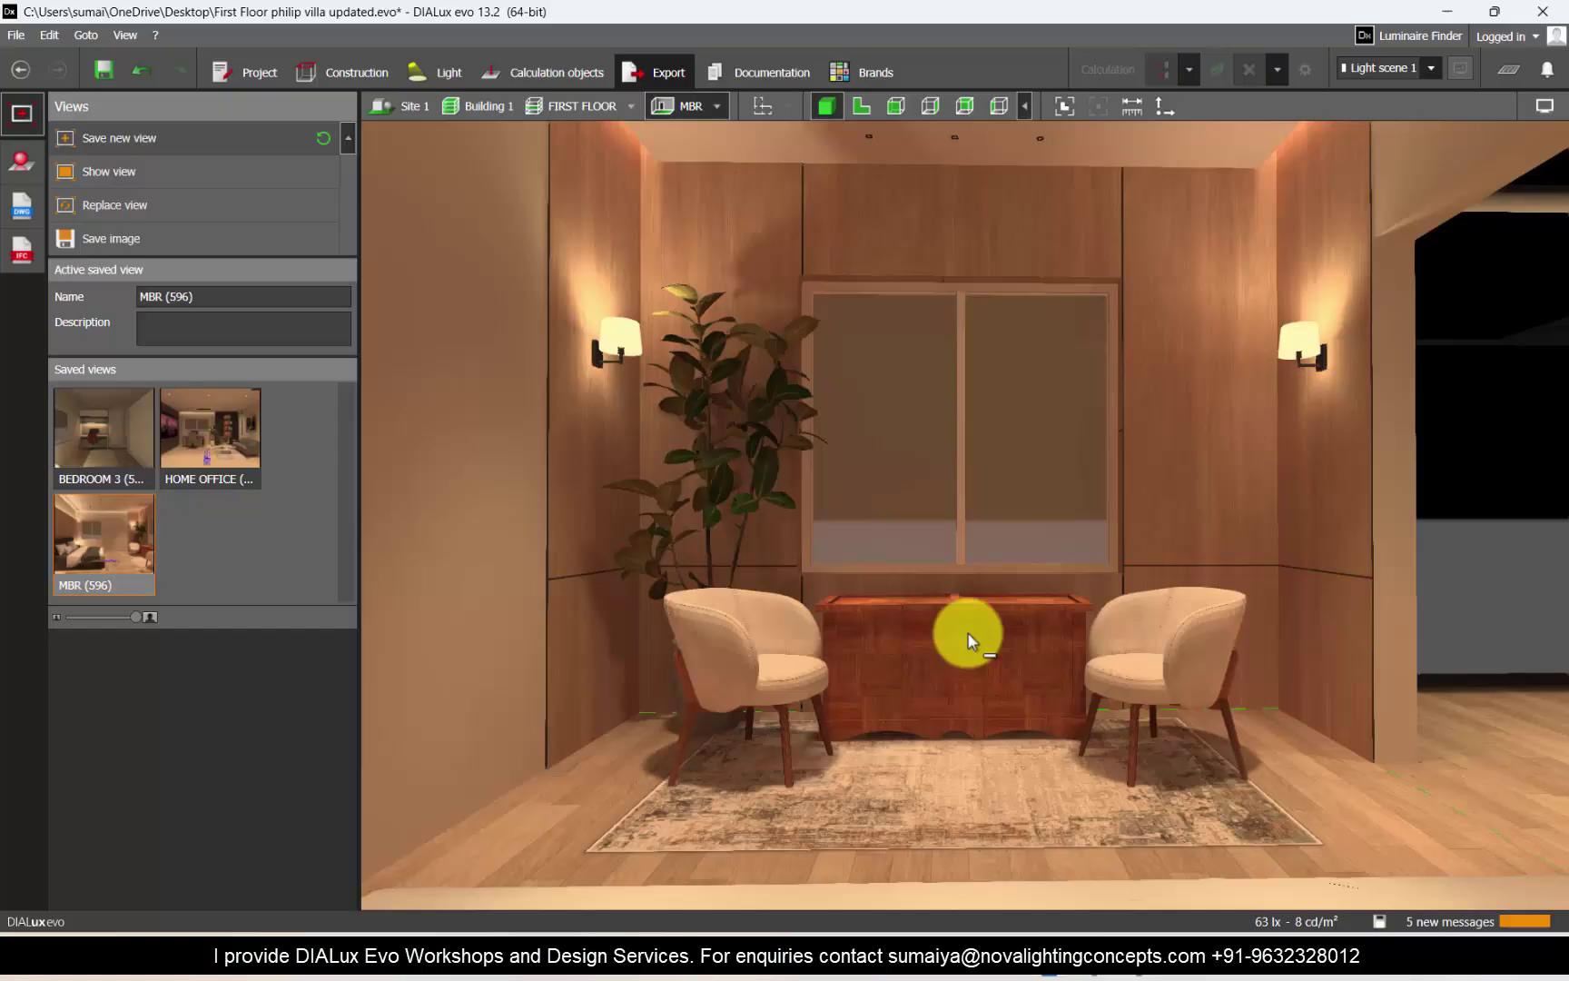
{"action": "scroll", "coordinate": [968, 634], "scroll_direction": "down", "scroll_amount": 3}
{"action": "scroll", "coordinate": [1060, 584], "scroll_direction": "up", "scroll_amount": 5}
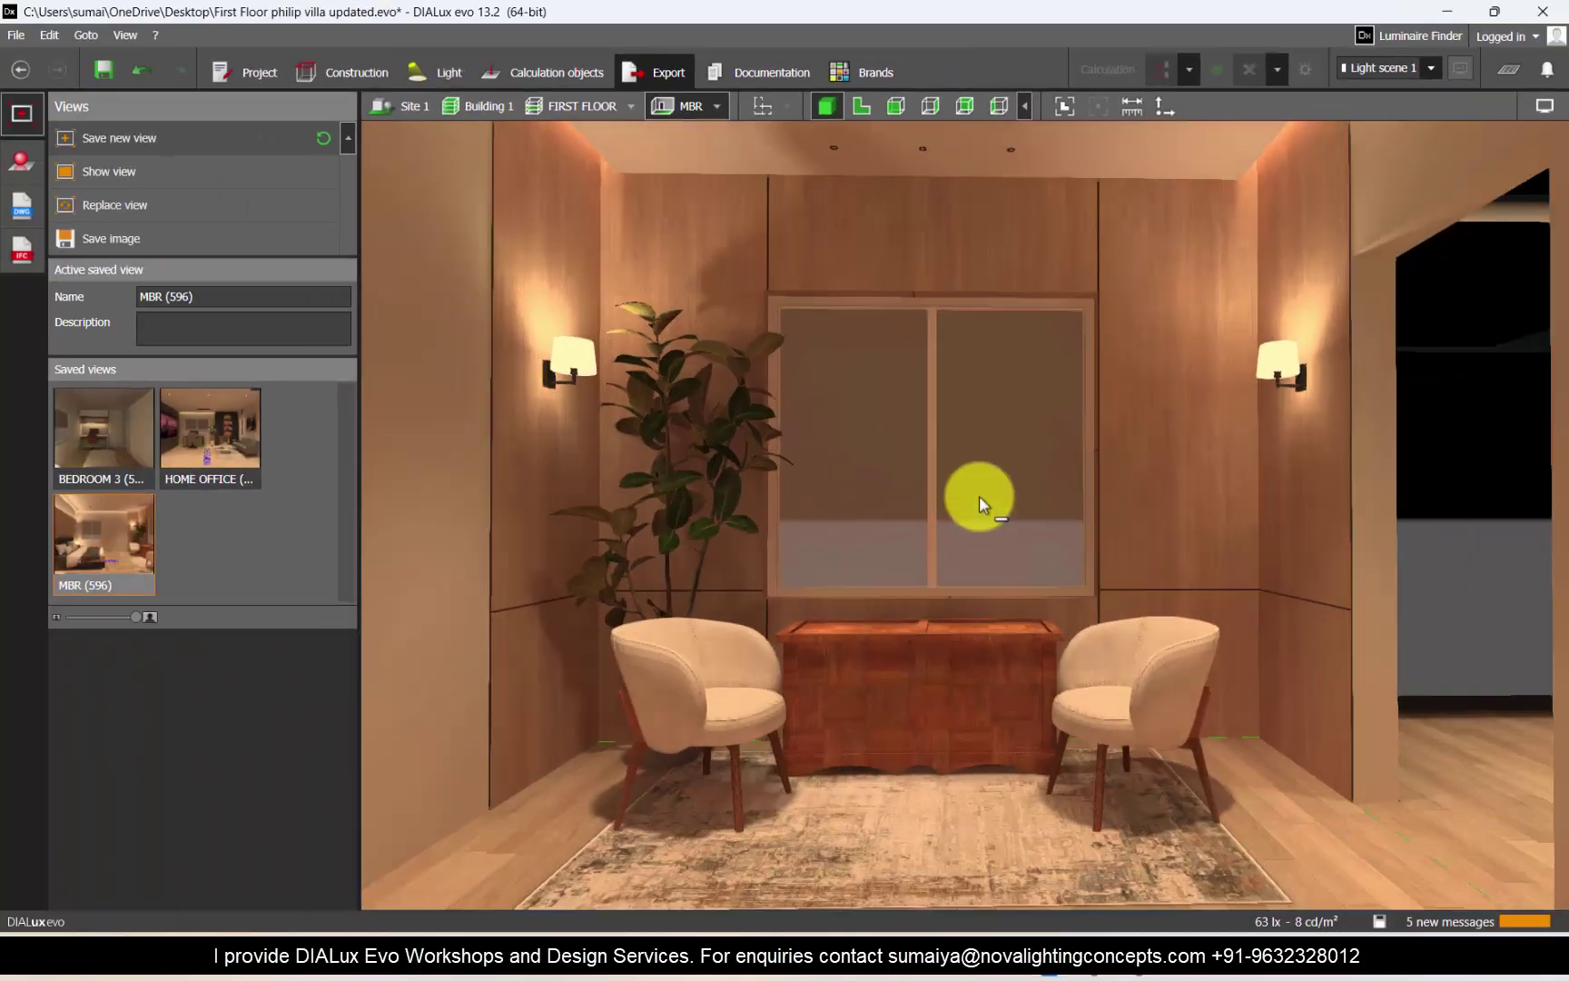
{"action": "left_click", "coordinate": [110, 137]}
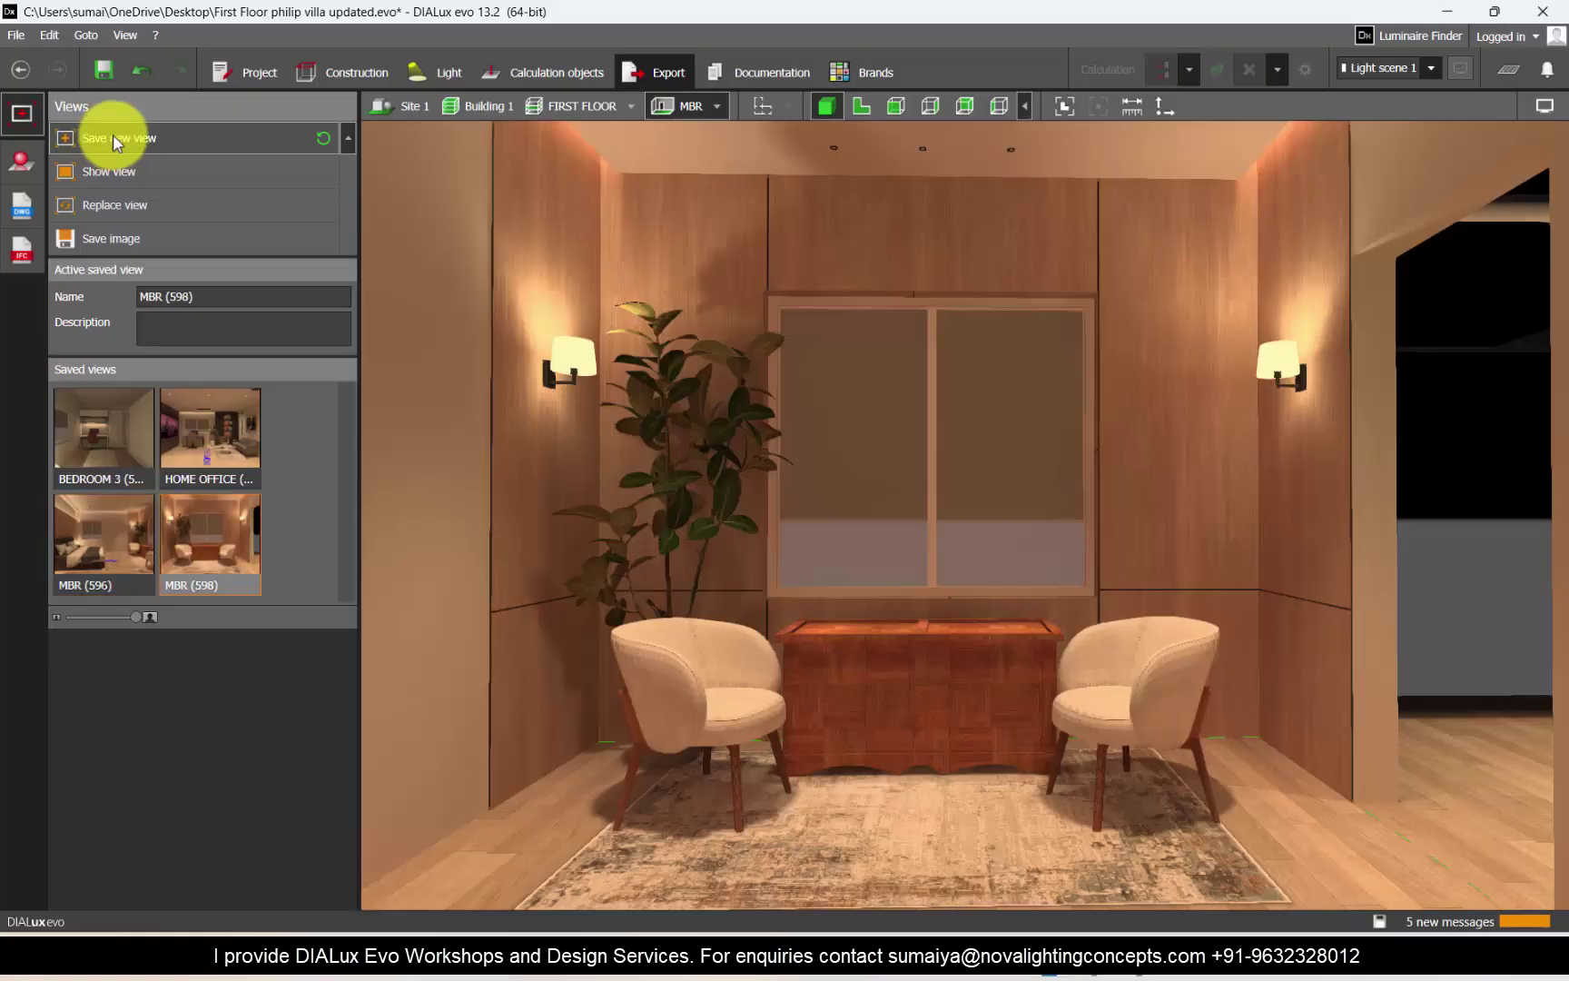
Step: Display the BEDROOM 3 room, frame the bed and the bedside table with its lamp, and save it as a new view
{"action": "left_click", "coordinate": [727, 106]}
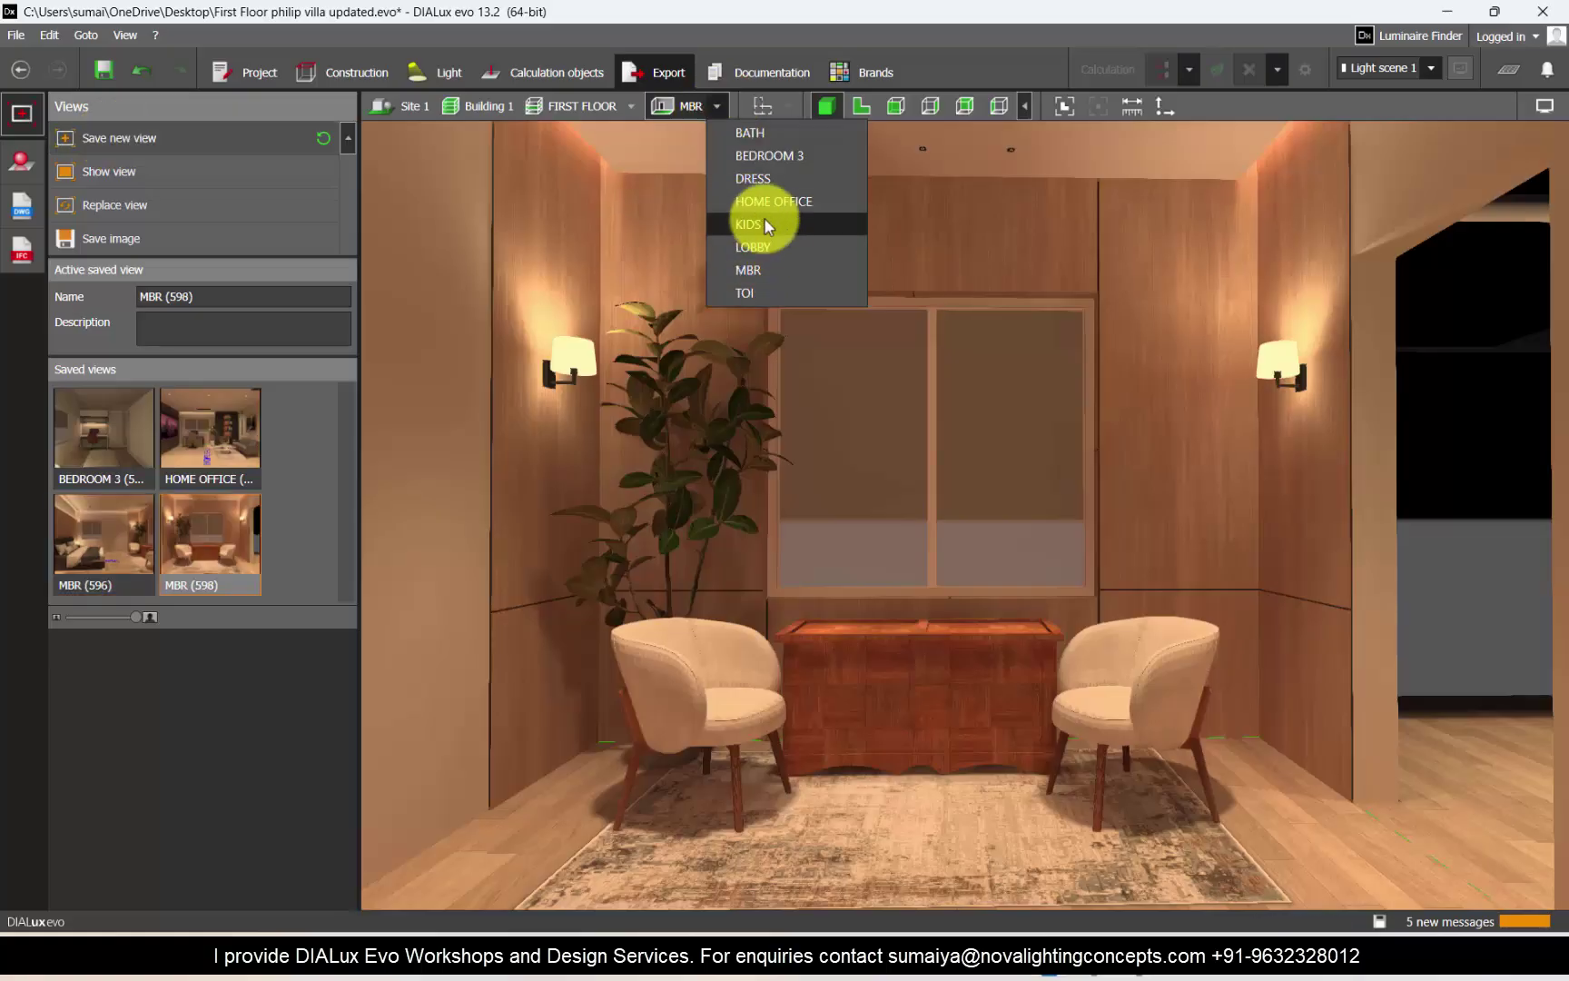
{"action": "left_click", "coordinate": [776, 160]}
{"action": "right_click_drag", "start_coordinate": [964, 601], "coordinate": [1148, 776]}
{"action": "scroll", "coordinate": [1010, 606], "scroll_direction": "down", "scroll_amount": 3}
{"action": "left_click_drag", "start_coordinate": [1009, 606], "coordinate": [1184, 445]}
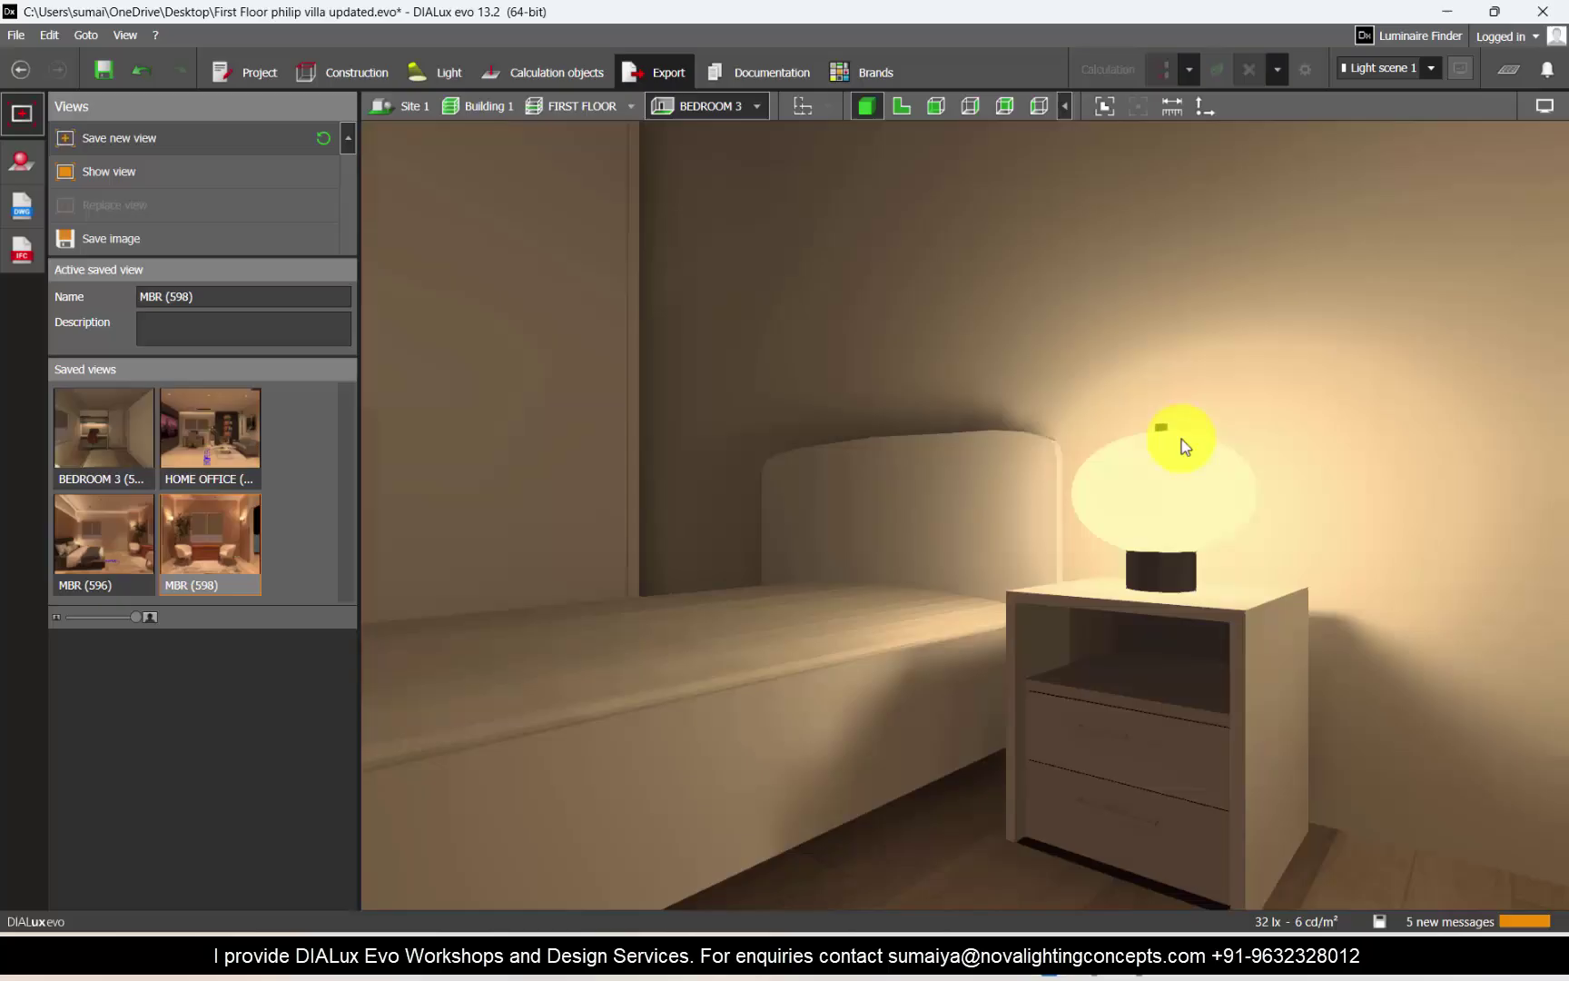
{"action": "left_click", "coordinate": [156, 146]}
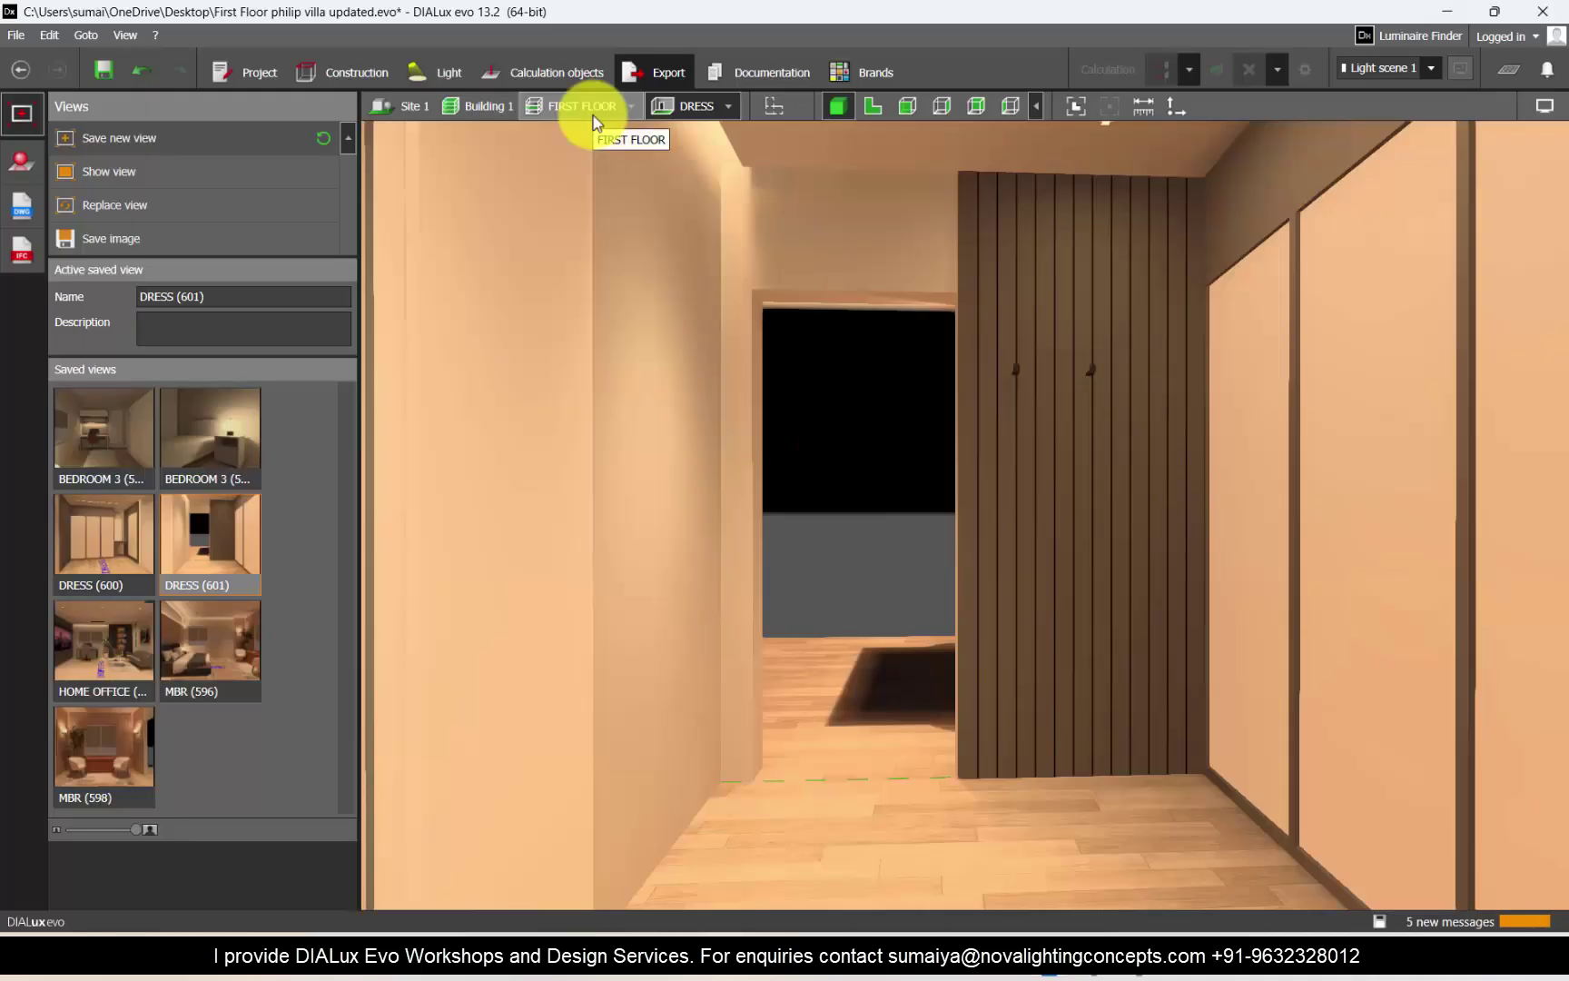
Step: Display the MBR room and bring the bed, window and seating area into frame
{"action": "left_click", "coordinate": [719, 111]}
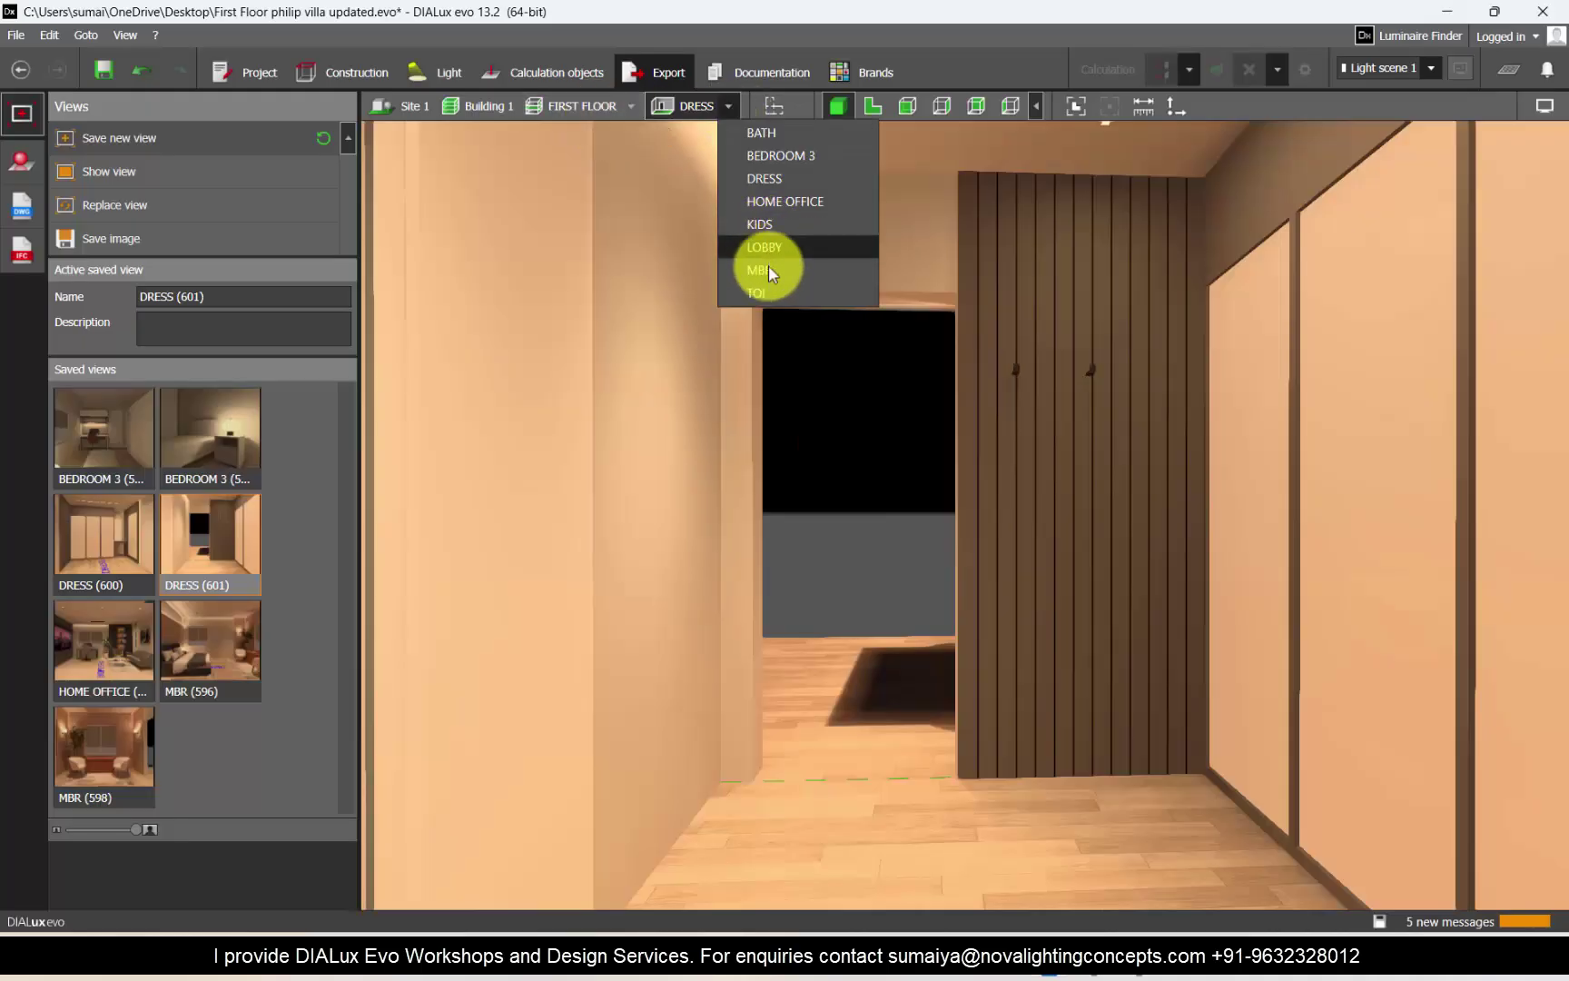
{"action": "left_click", "coordinate": [771, 268]}
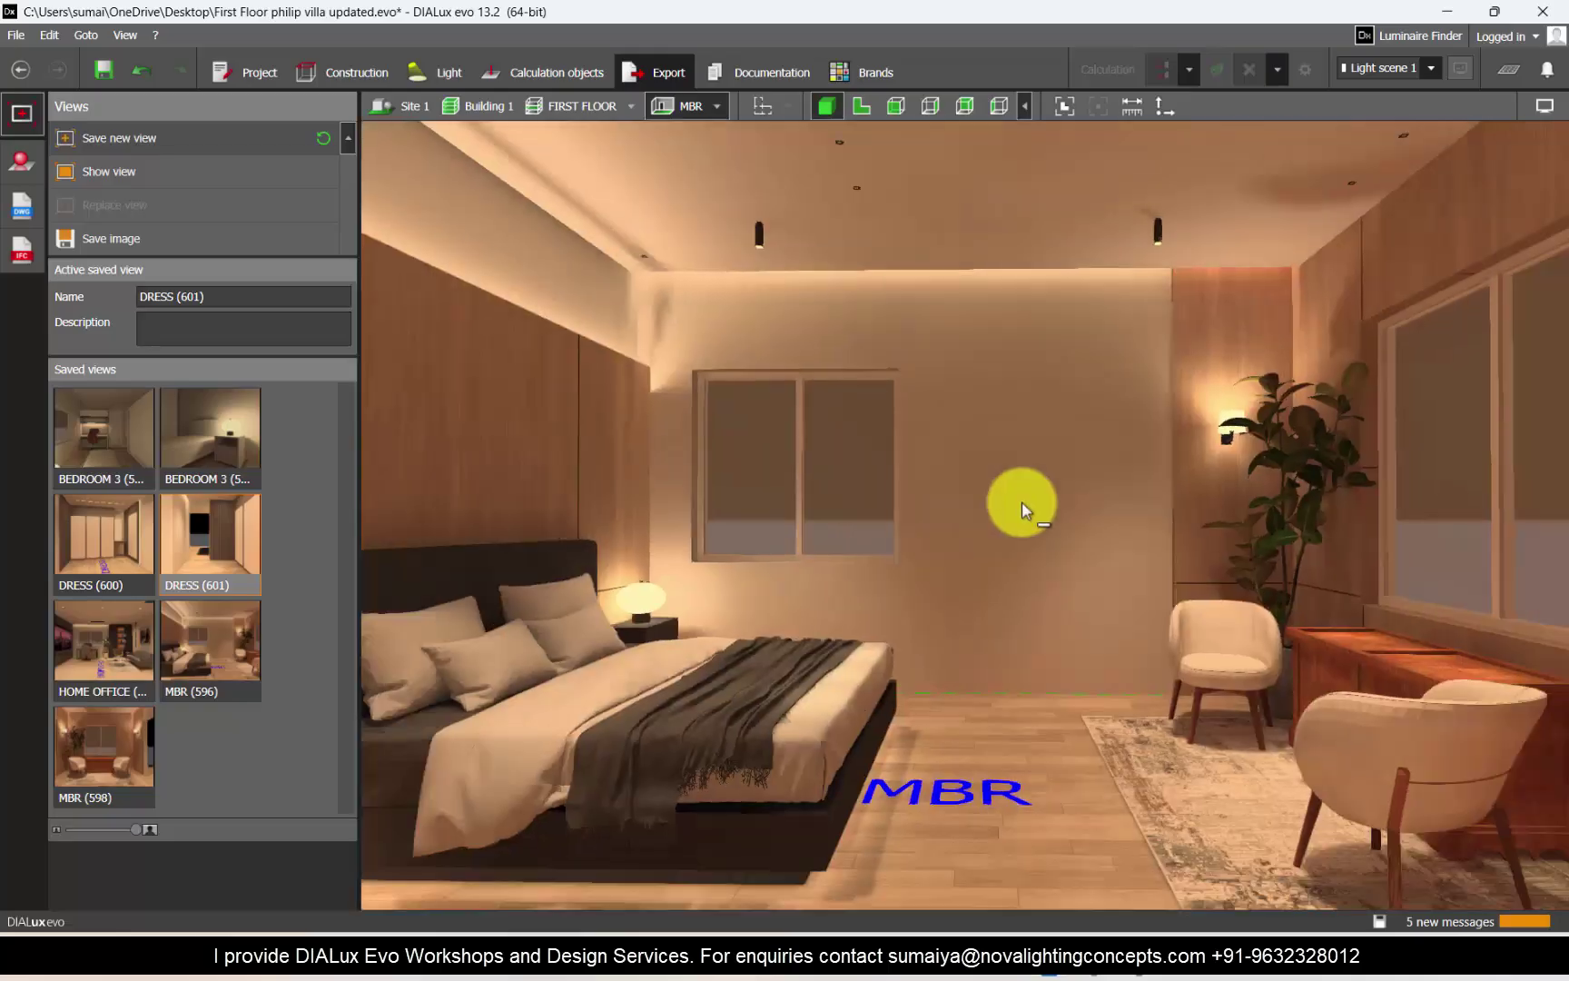
{"action": "scroll", "coordinate": [1022, 504], "scroll_direction": "down", "scroll_amount": 2}
{"action": "right_click_drag", "start_coordinate": [866, 532], "coordinate": [864, 535]}
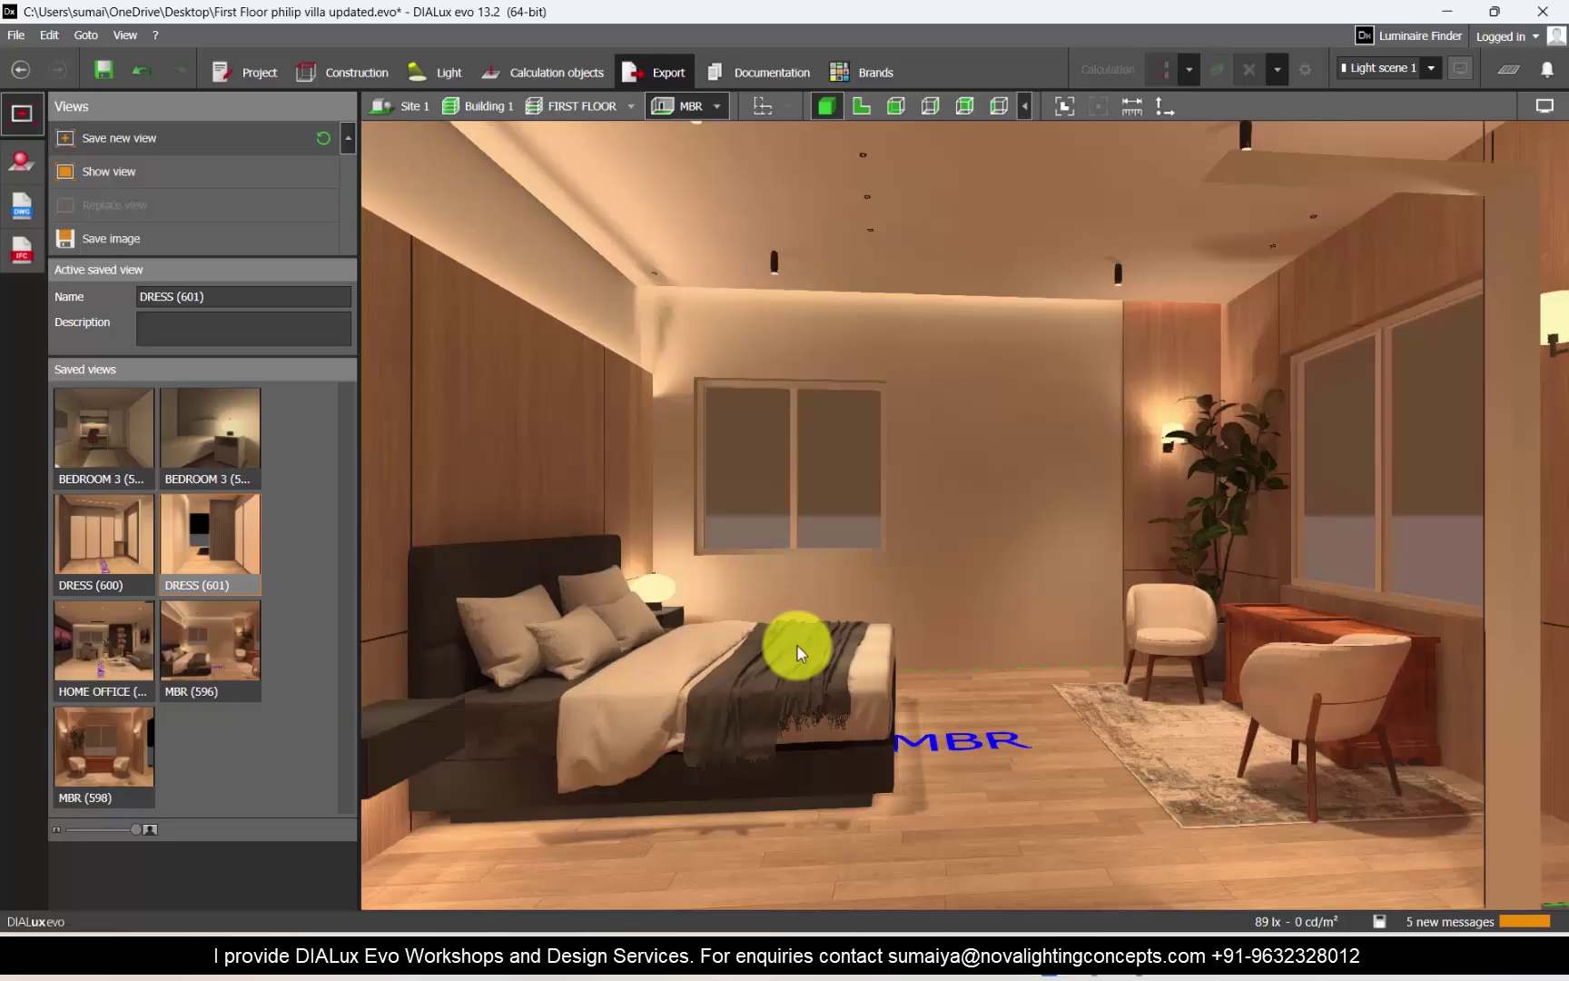
{"action": "scroll", "coordinate": [629, 503], "scroll_direction": "up", "scroll_amount": 1}
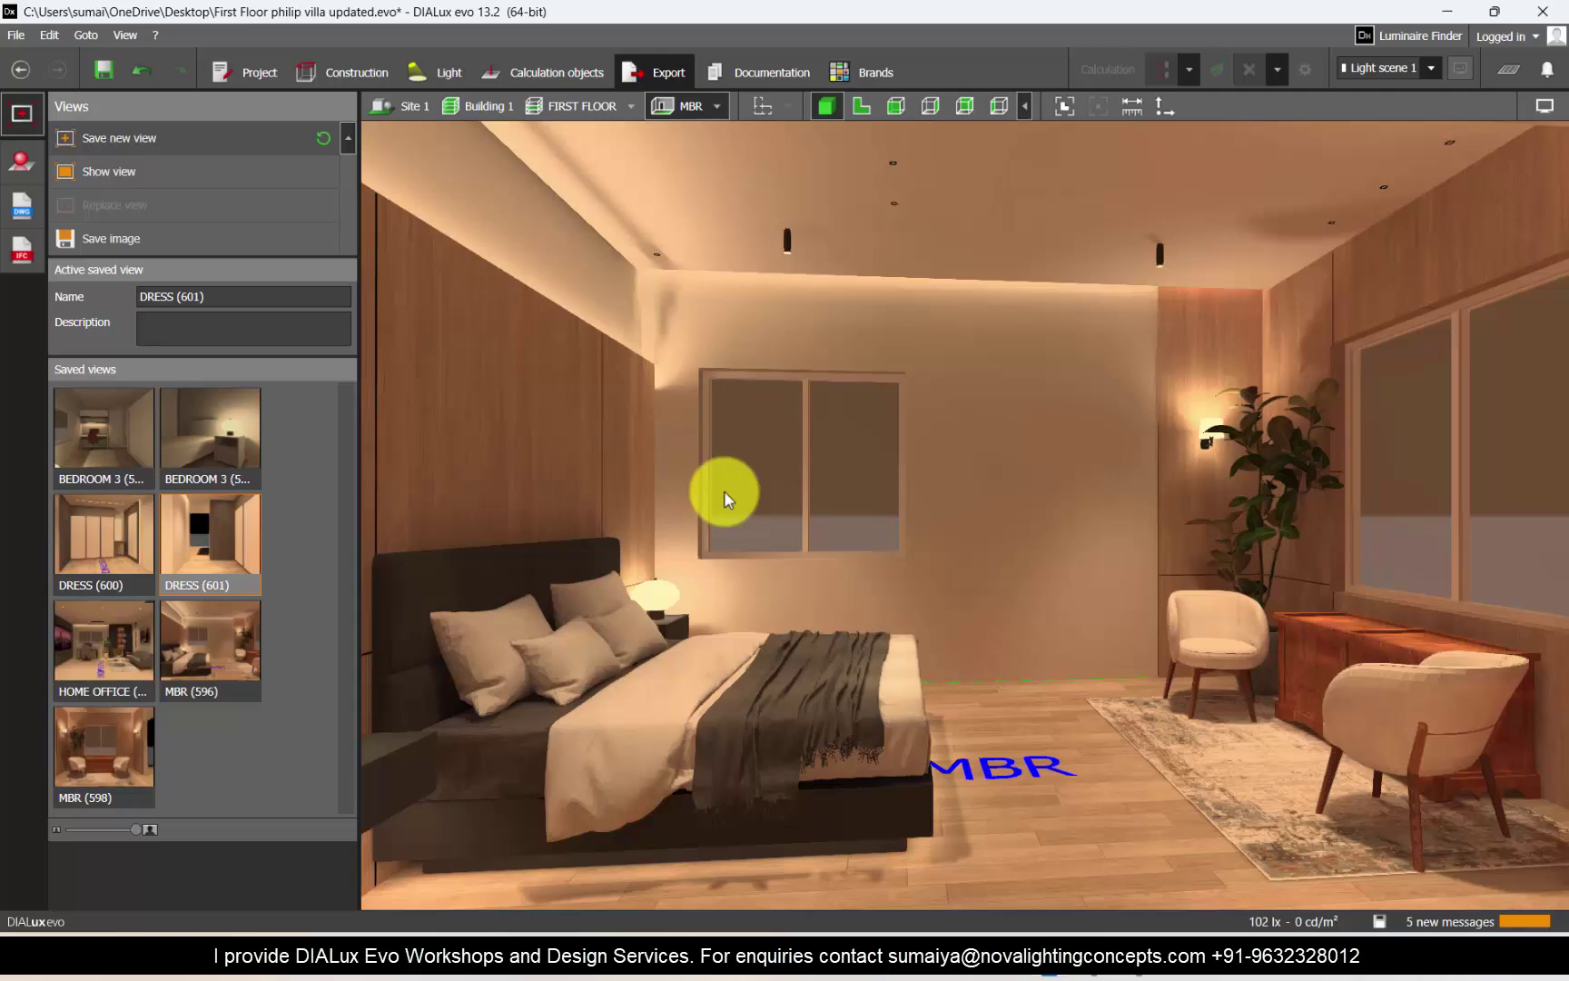
Step: Frame the MBR bed head-on against the wood-panelled wall and save it as a new view
{"action": "right_click_drag", "start_coordinate": [1044, 601], "coordinate": [813, 594]}
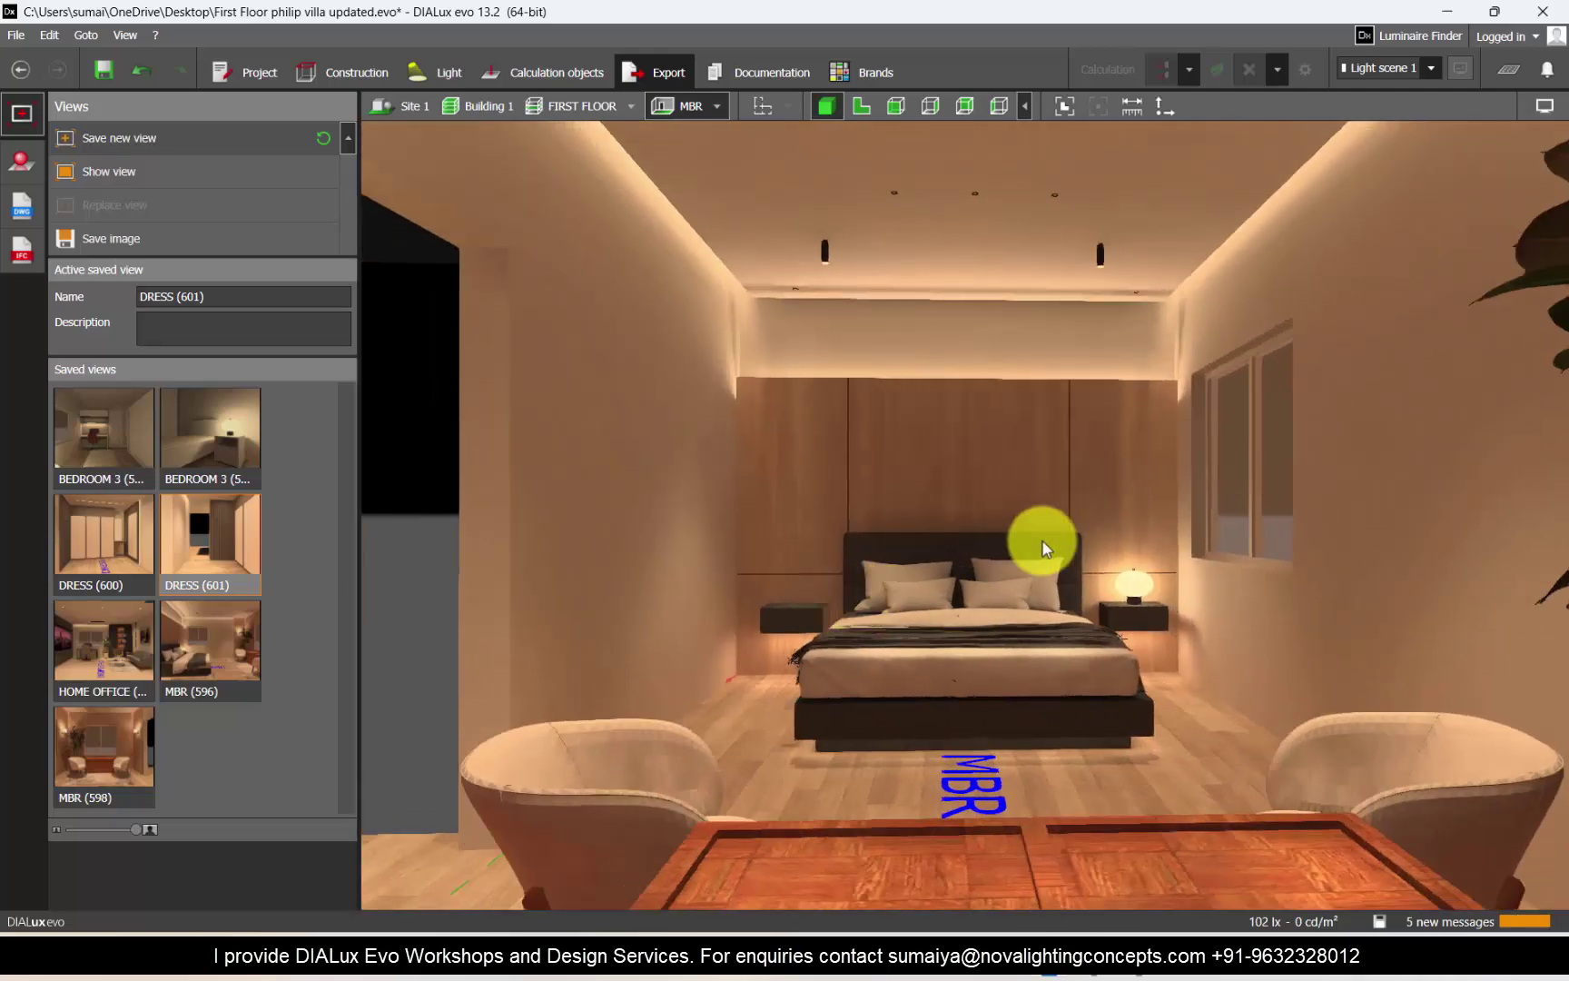
{"action": "scroll", "coordinate": [1037, 582], "scroll_direction": "up", "scroll_amount": 1}
{"action": "scroll", "coordinate": [1022, 627], "scroll_direction": "down", "scroll_amount": 2}
{"action": "scroll", "coordinate": [1006, 663], "scroll_direction": "up", "scroll_amount": 3}
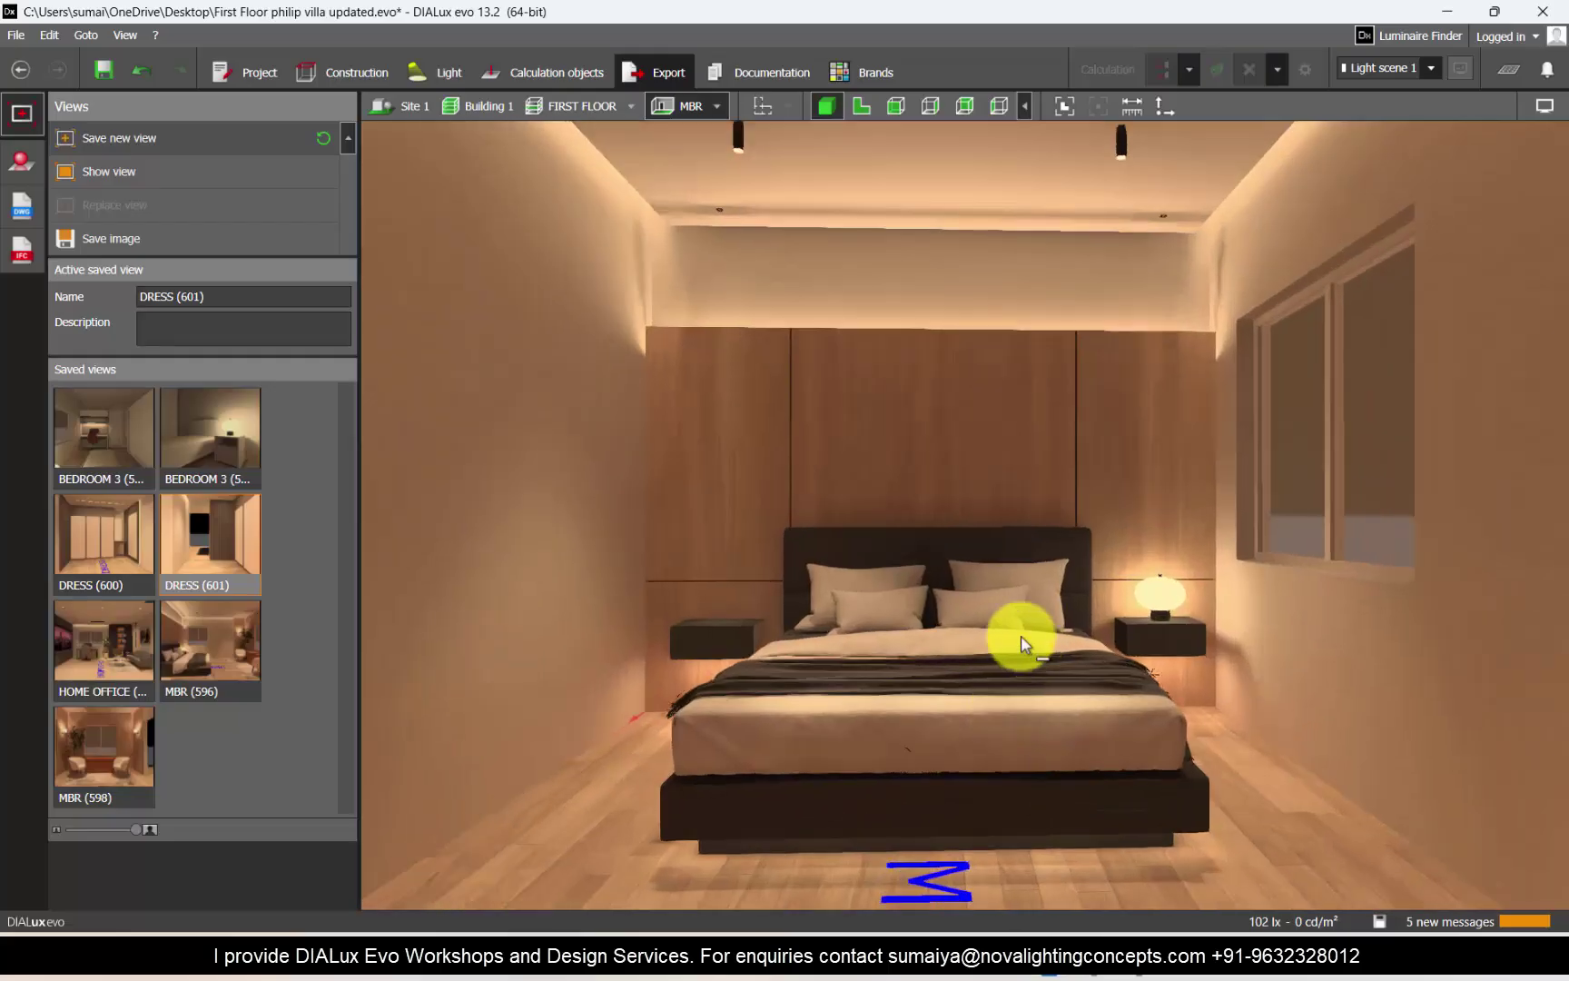
{"action": "scroll", "coordinate": [1022, 637], "scroll_direction": "down", "scroll_amount": 1}
{"action": "right_click_drag", "start_coordinate": [912, 595], "coordinate": [974, 530]}
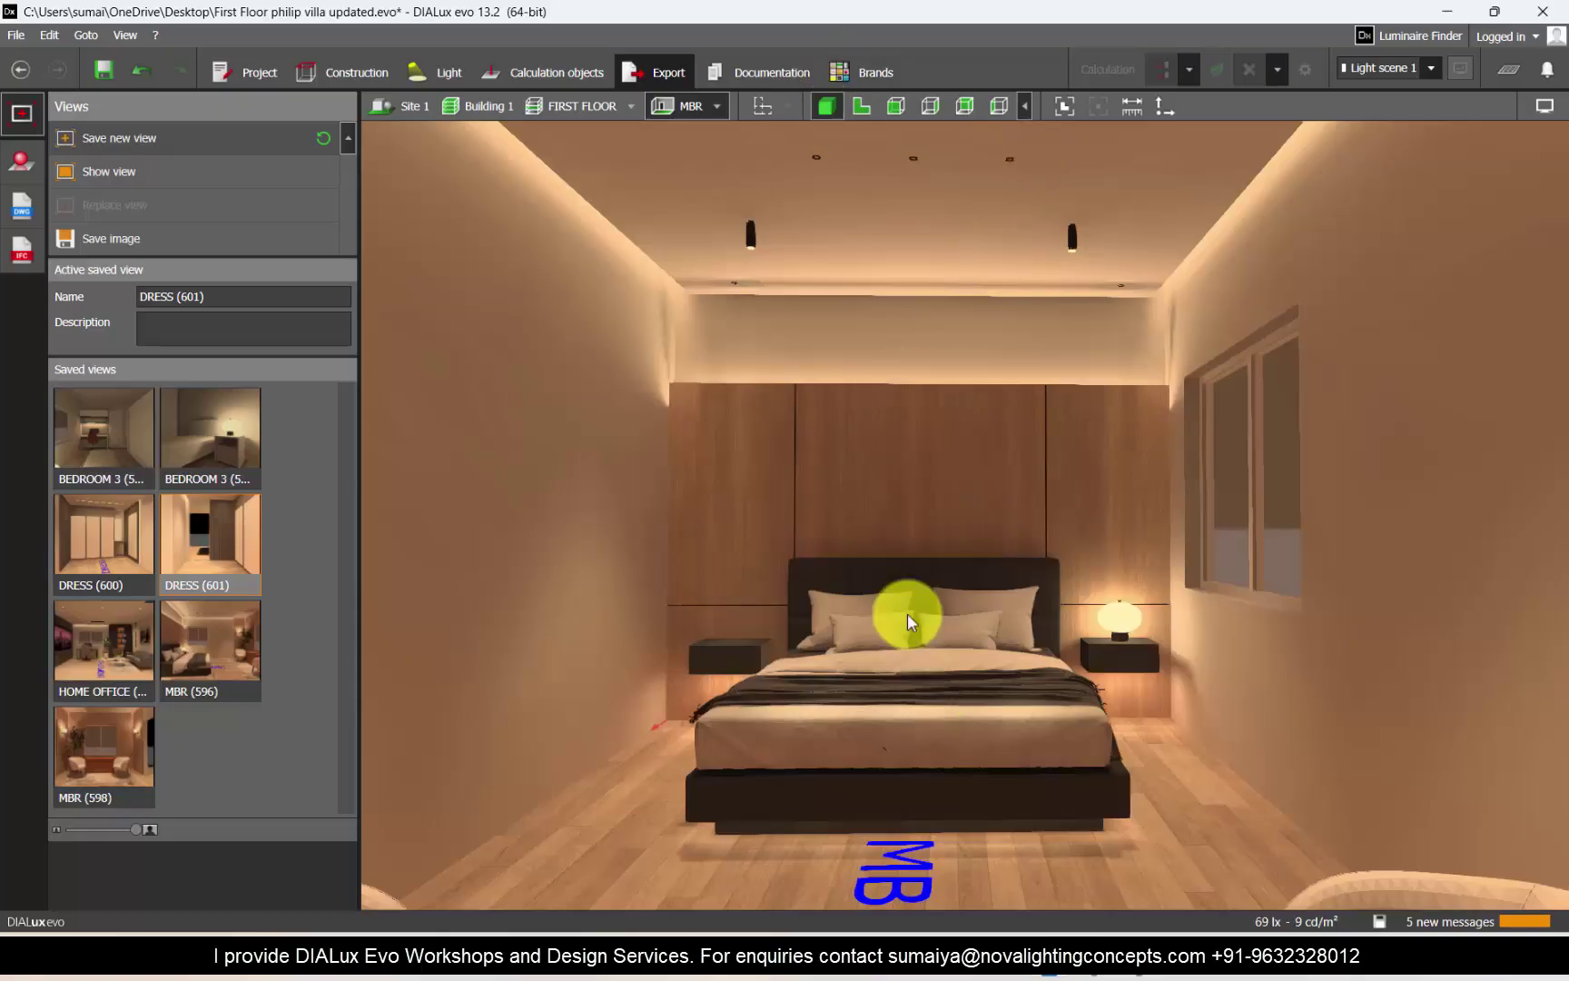
{"action": "right_click_drag", "start_coordinate": [1022, 591], "coordinate": [1025, 589]}
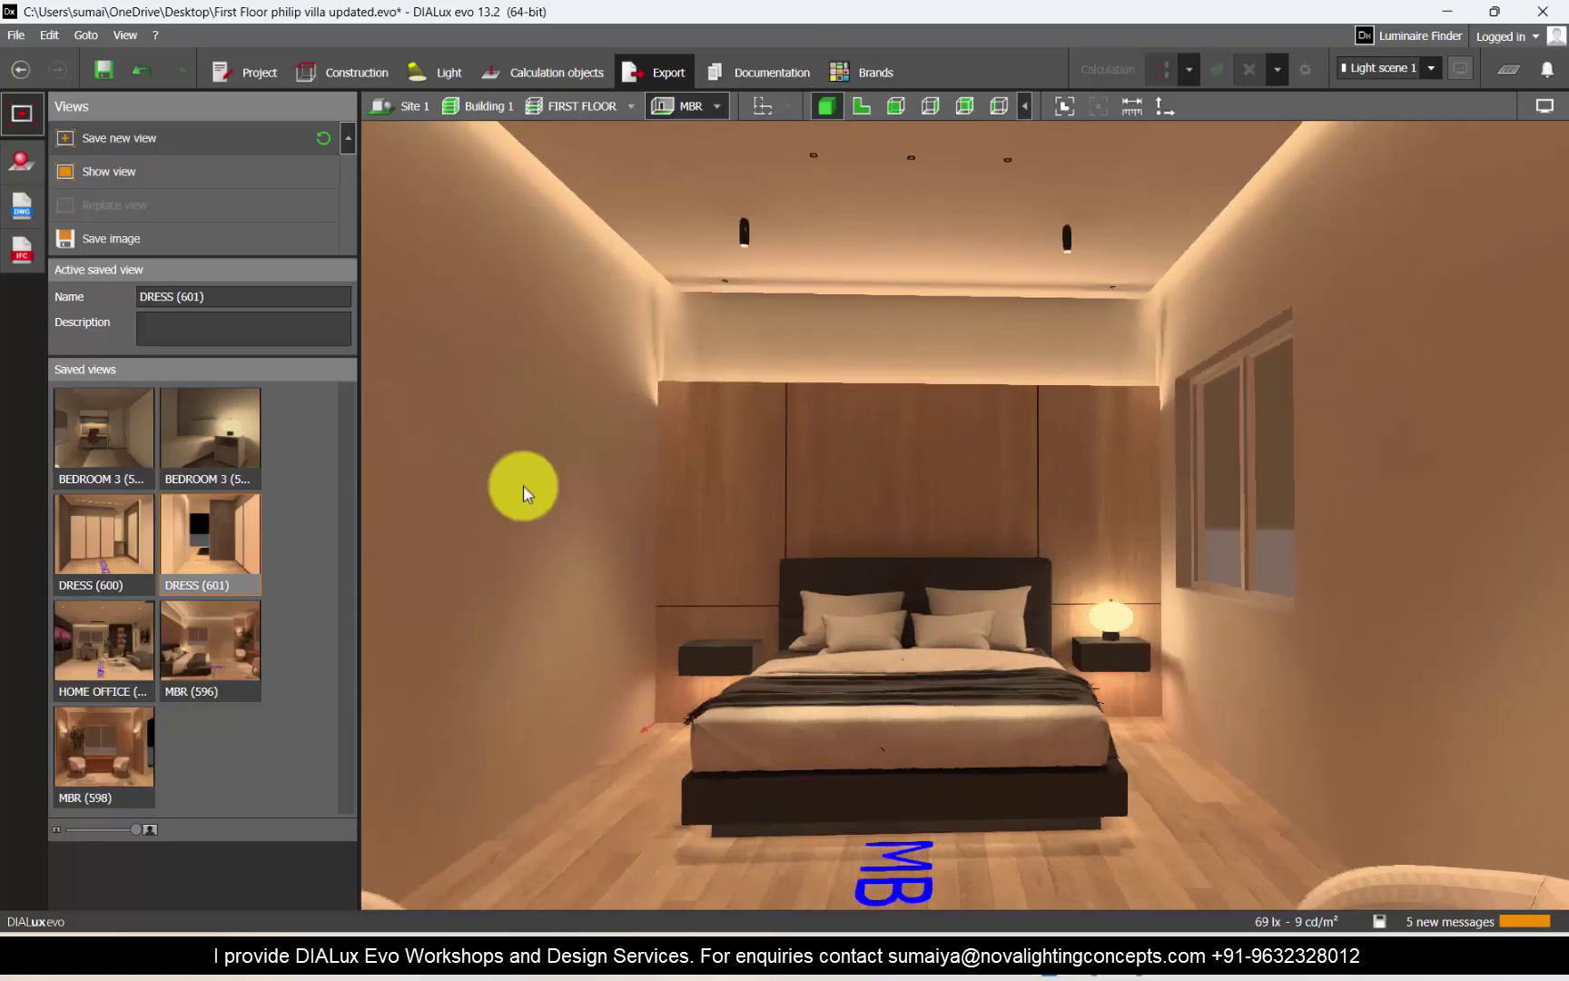
{"action": "left_click", "coordinate": [114, 135]}
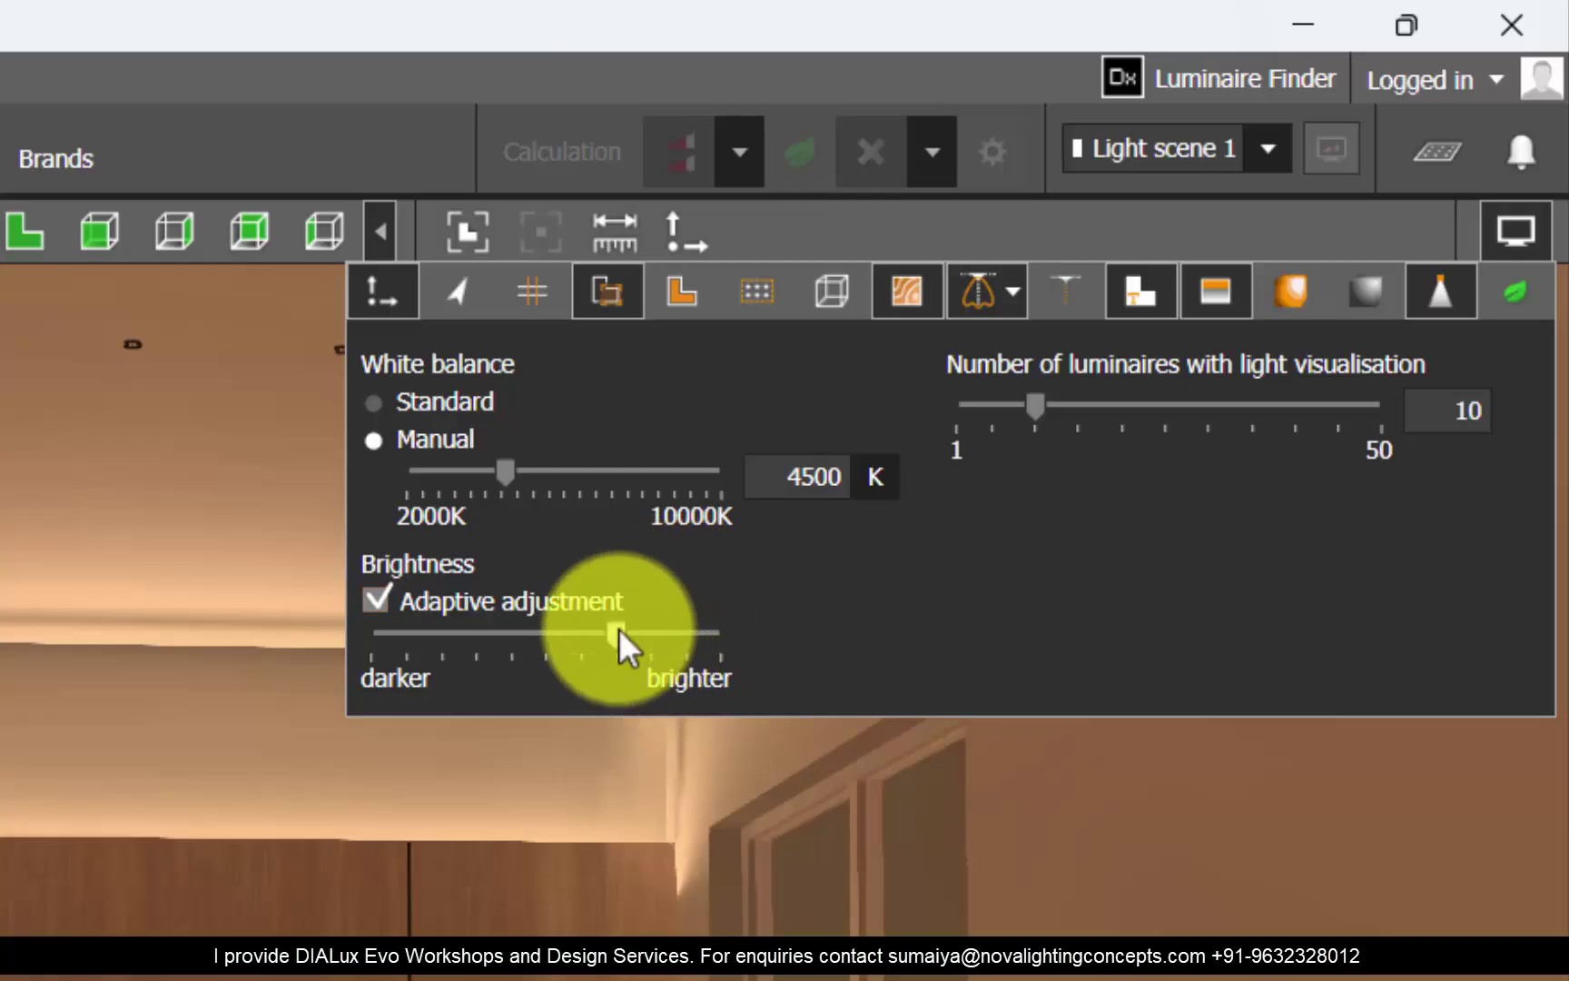
Step: Try a darker and the brightest display brightness on the MBR view, and return it to a moderately bright level
{"action": "left_click_drag", "start_coordinate": [614, 629], "coordinate": [473, 640]}
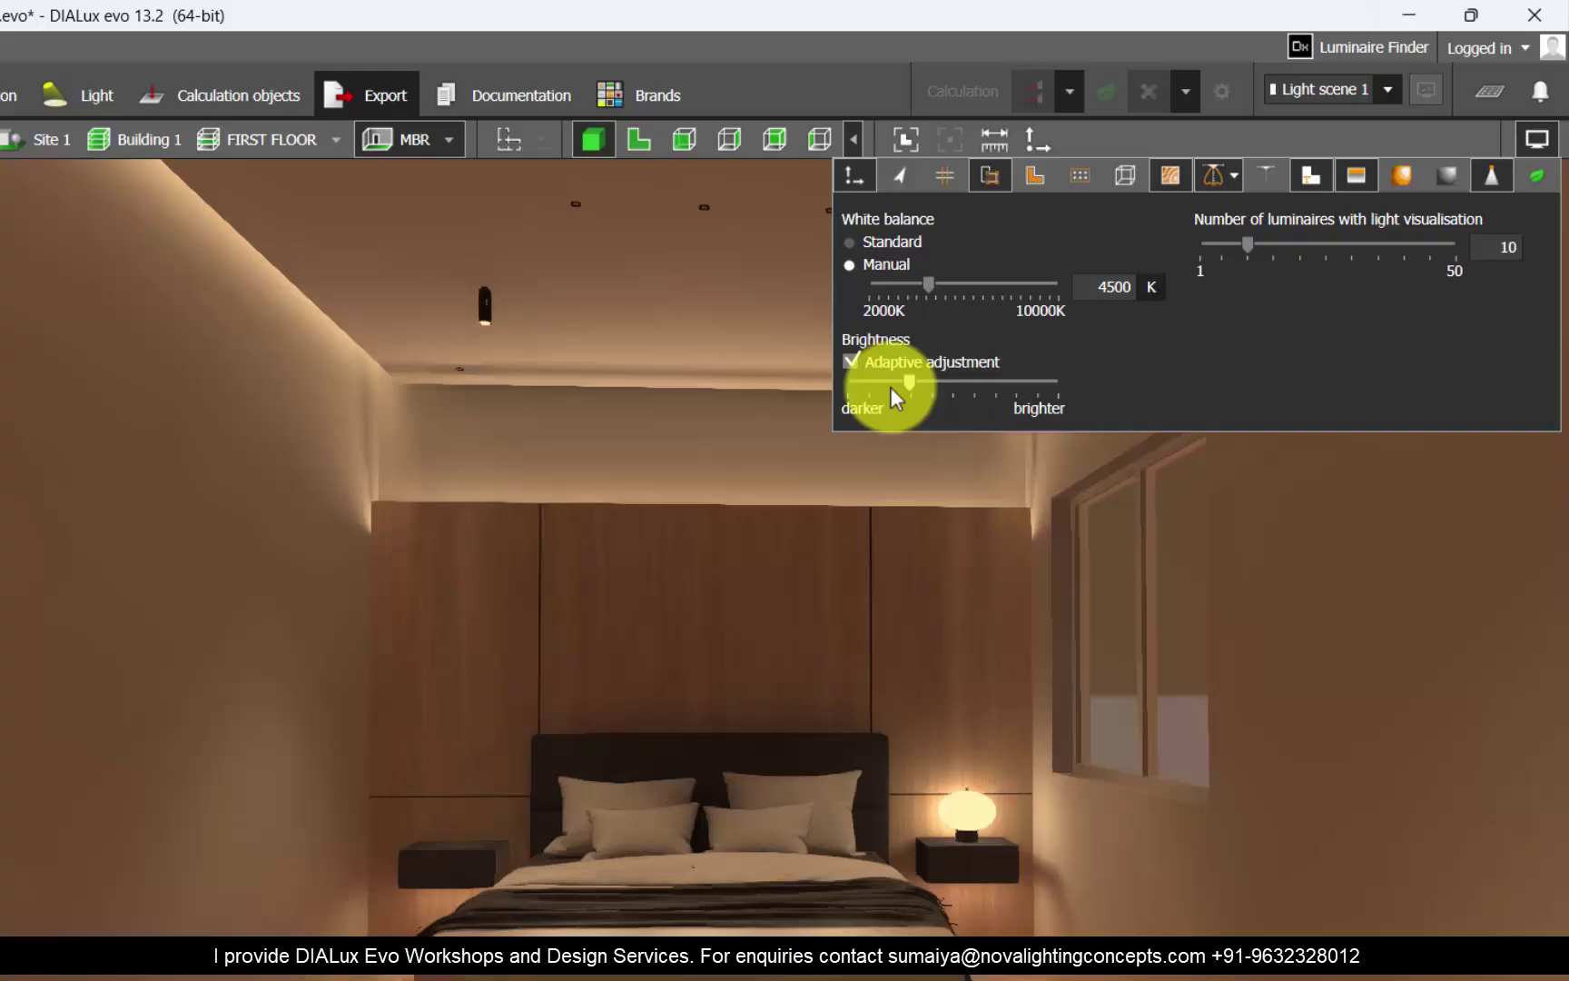
{"action": "left_click_drag", "start_coordinate": [908, 386], "coordinate": [1065, 393]}
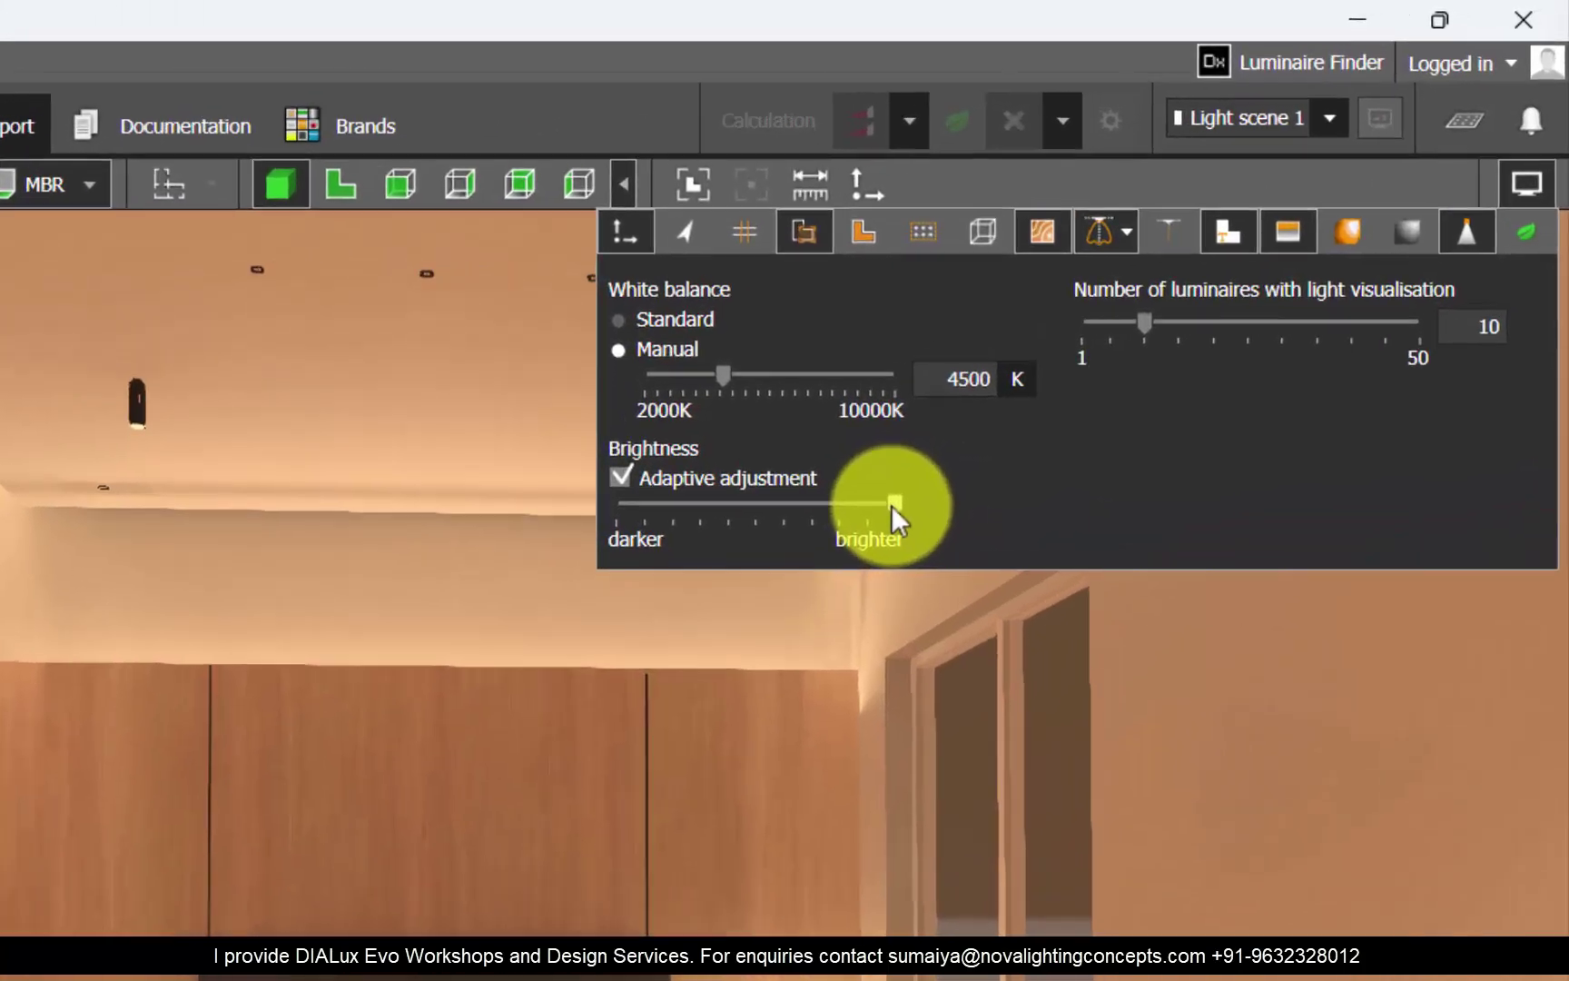
{"action": "left_click_drag", "start_coordinate": [1056, 384], "coordinate": [1008, 400]}
{"action": "mouse_move", "coordinate": [669, 639]}
{"action": "left_mouse_down"}
{"action": "mouse_move", "coordinate": [631, 662]}
{"action": "mouse_move", "coordinate": [653, 665]}
{"action": "left_mouse_up"}
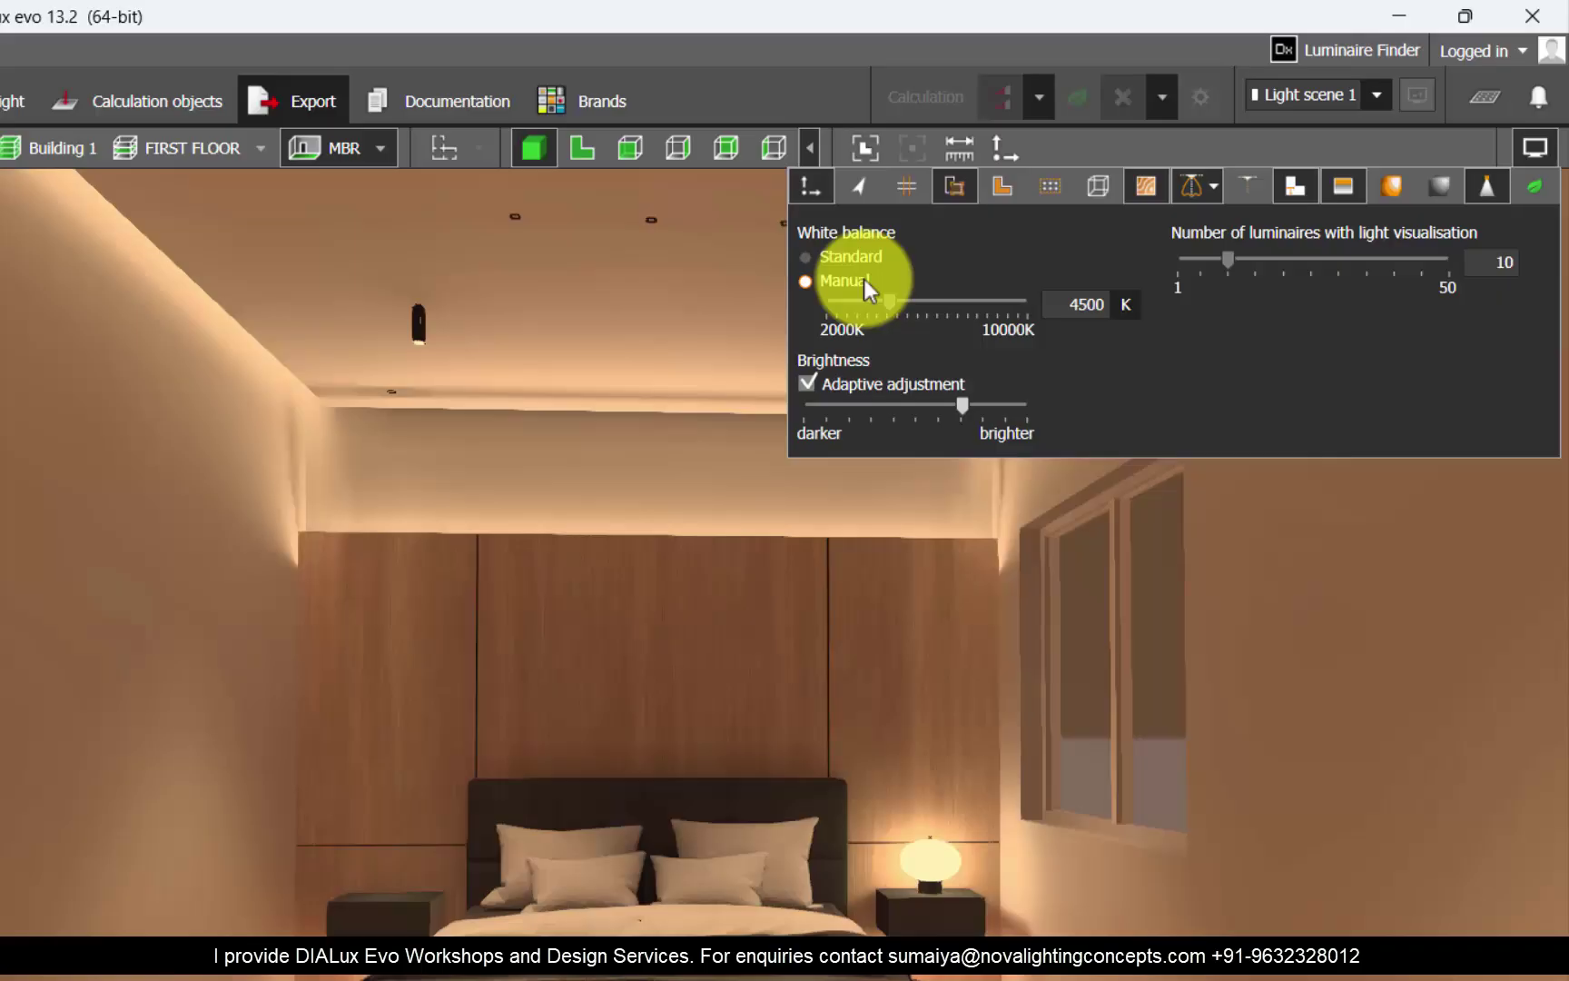
Step: Set the manual white balance of the 3D display to 4772 K and close the display settings
{"action": "left_click_drag", "start_coordinate": [888, 302], "coordinate": [935, 309]}
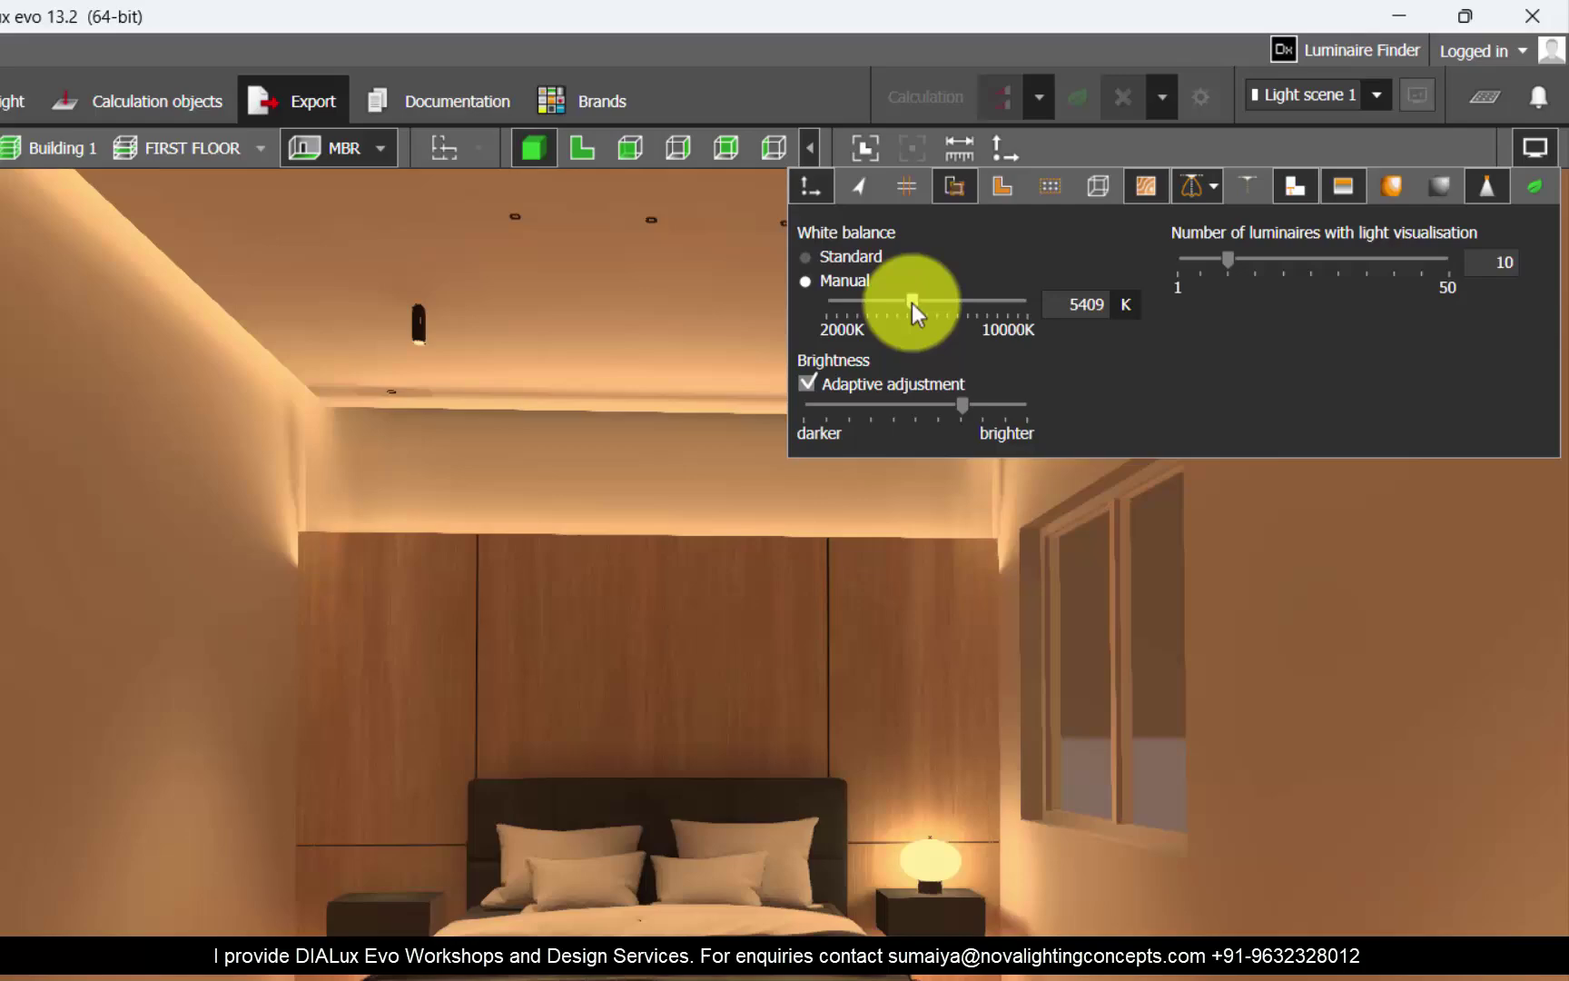
{"action": "mouse_move", "coordinate": [911, 302]}
{"action": "left_mouse_down"}
{"action": "mouse_move", "coordinate": [880, 302]}
{"action": "mouse_move", "coordinate": [896, 302]}
{"action": "left_mouse_up"}
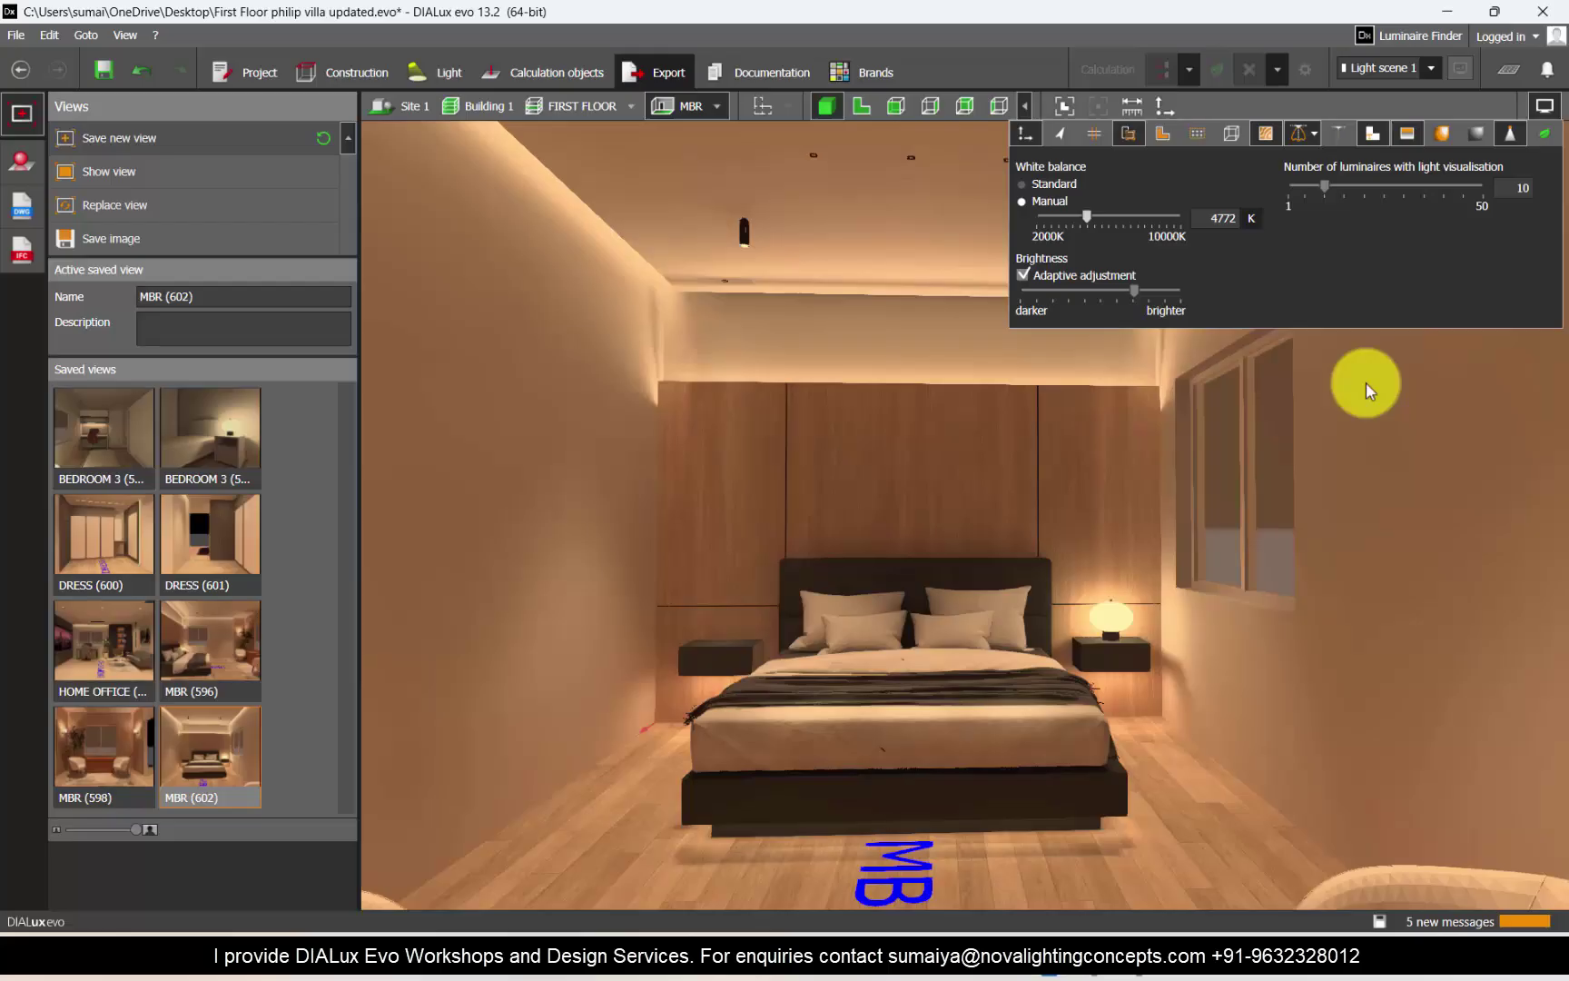
{"action": "left_click", "coordinate": [1366, 384]}
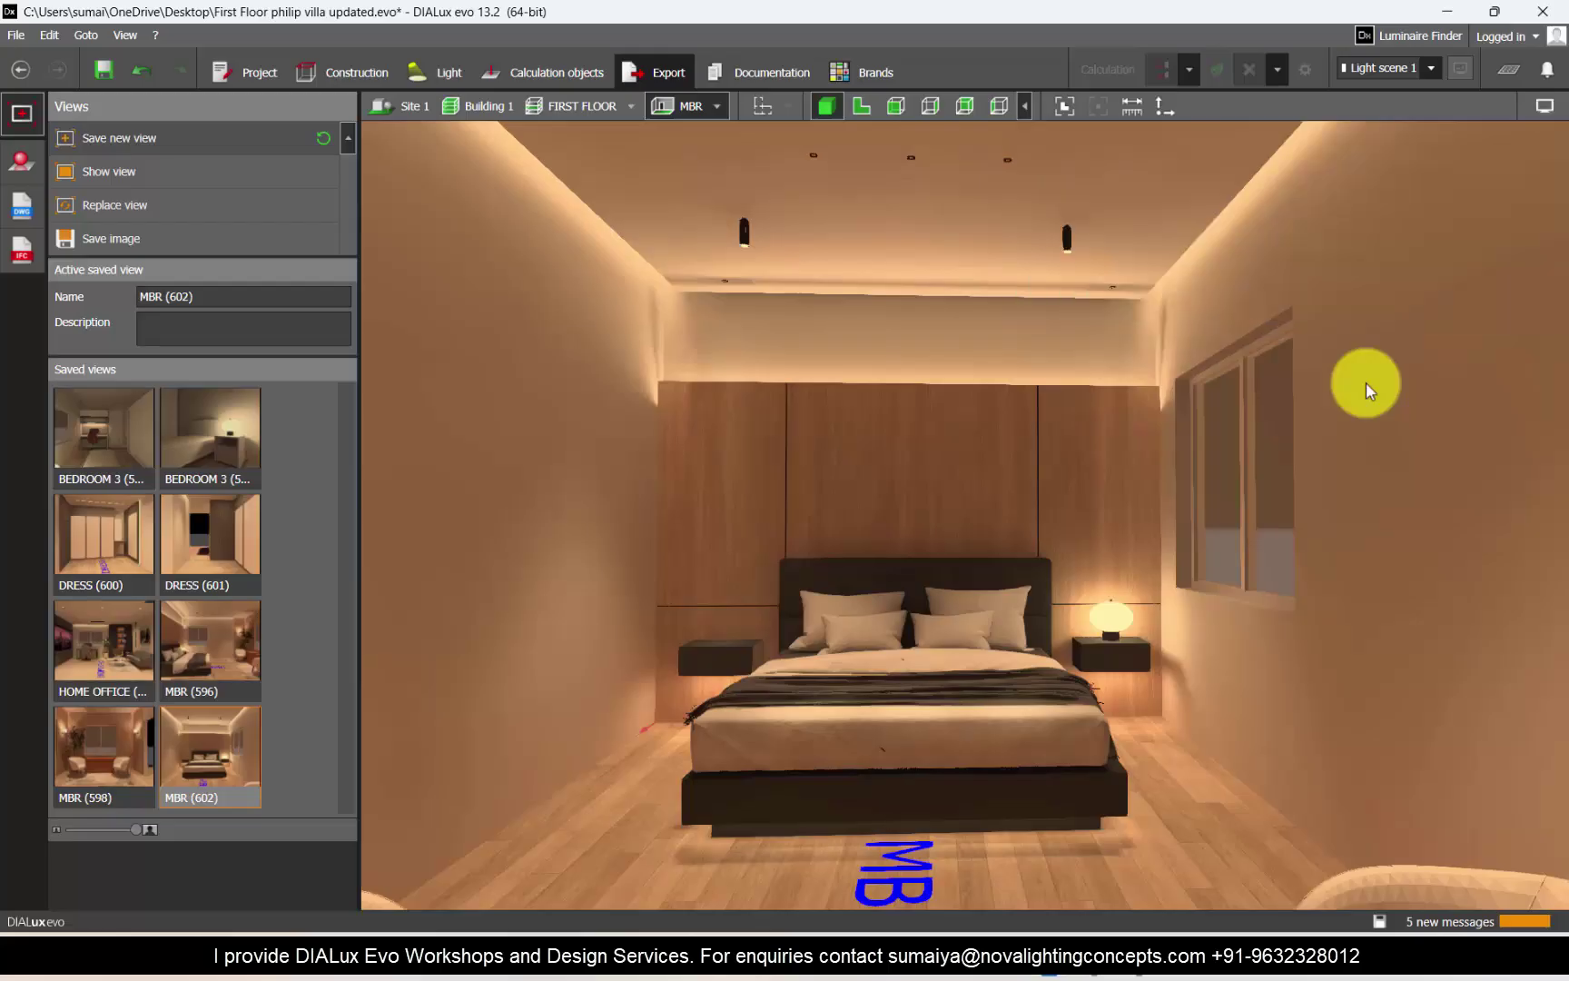
Step: Look around the MBR, display the BEDROOM 3 room, and examine its desk, wardrobe and window frame from several angles
{"action": "left_click_drag", "start_coordinate": [1366, 391], "coordinate": [504, 302]}
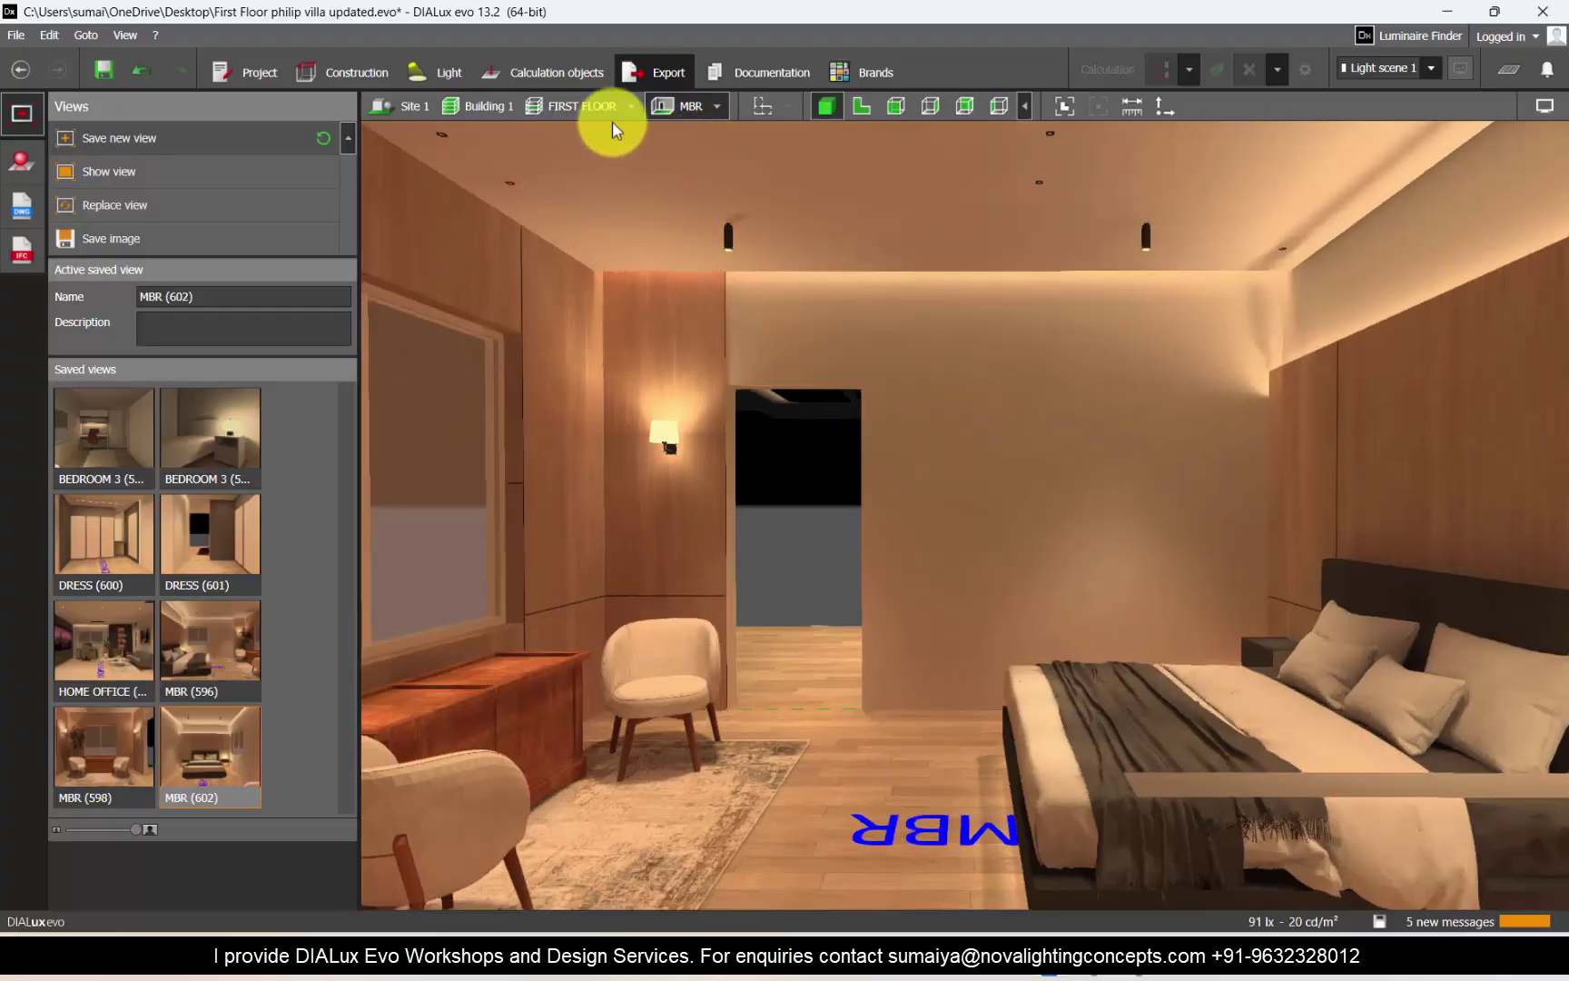
{"action": "left_click", "coordinate": [714, 106]}
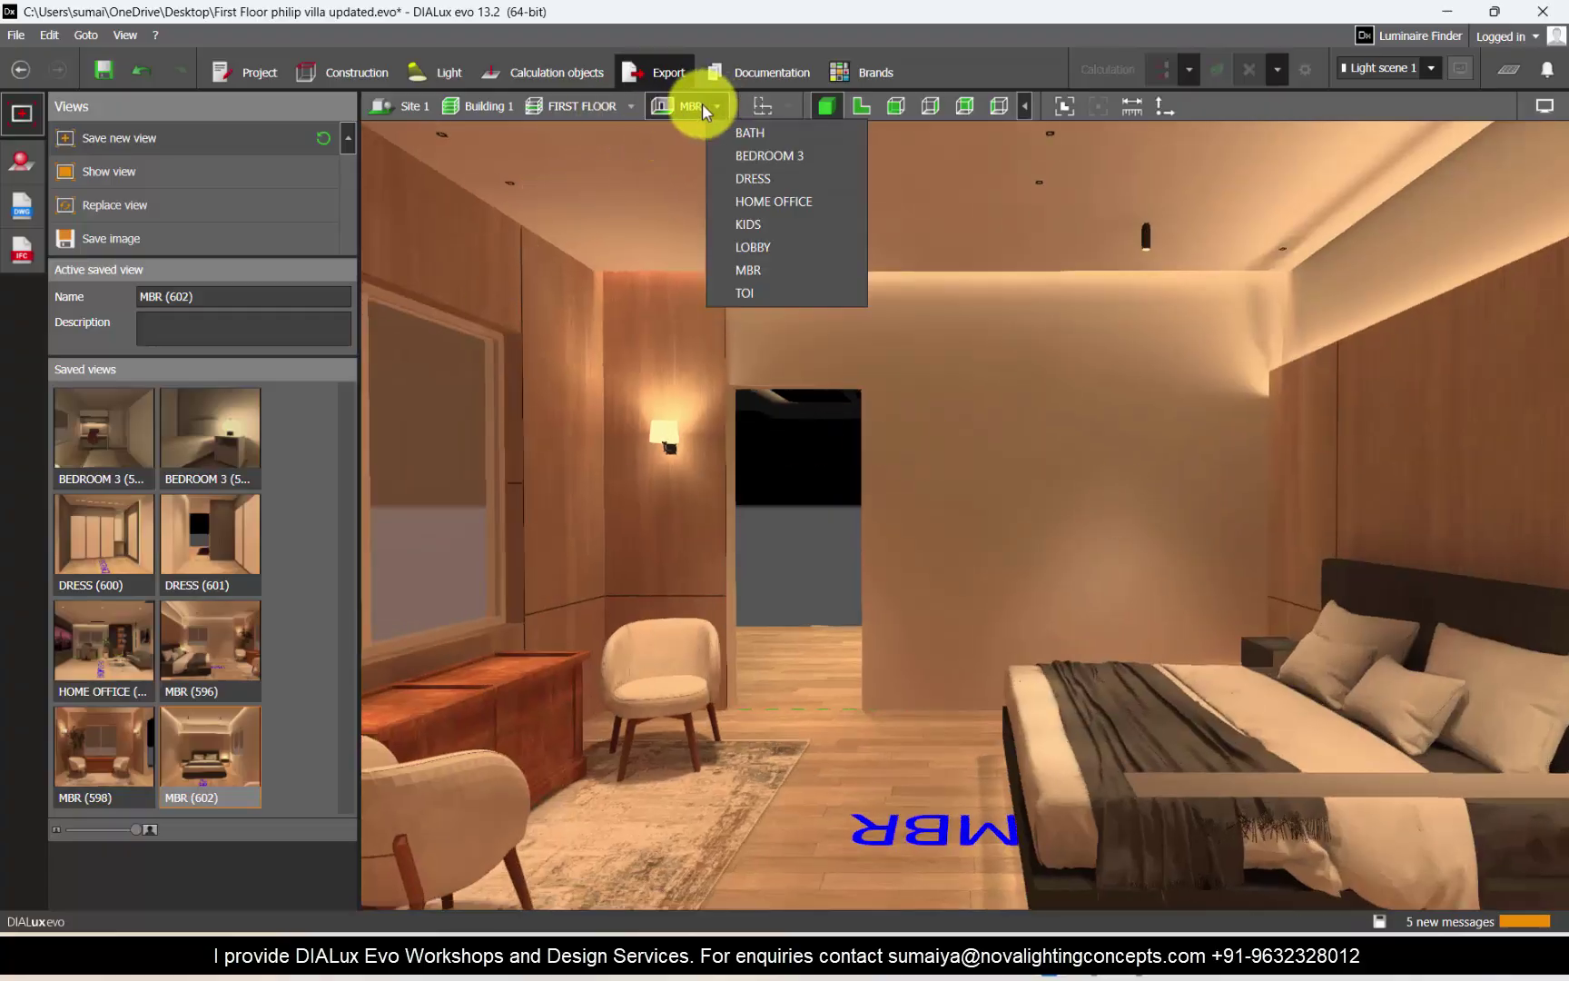
{"action": "left_click", "coordinate": [750, 155]}
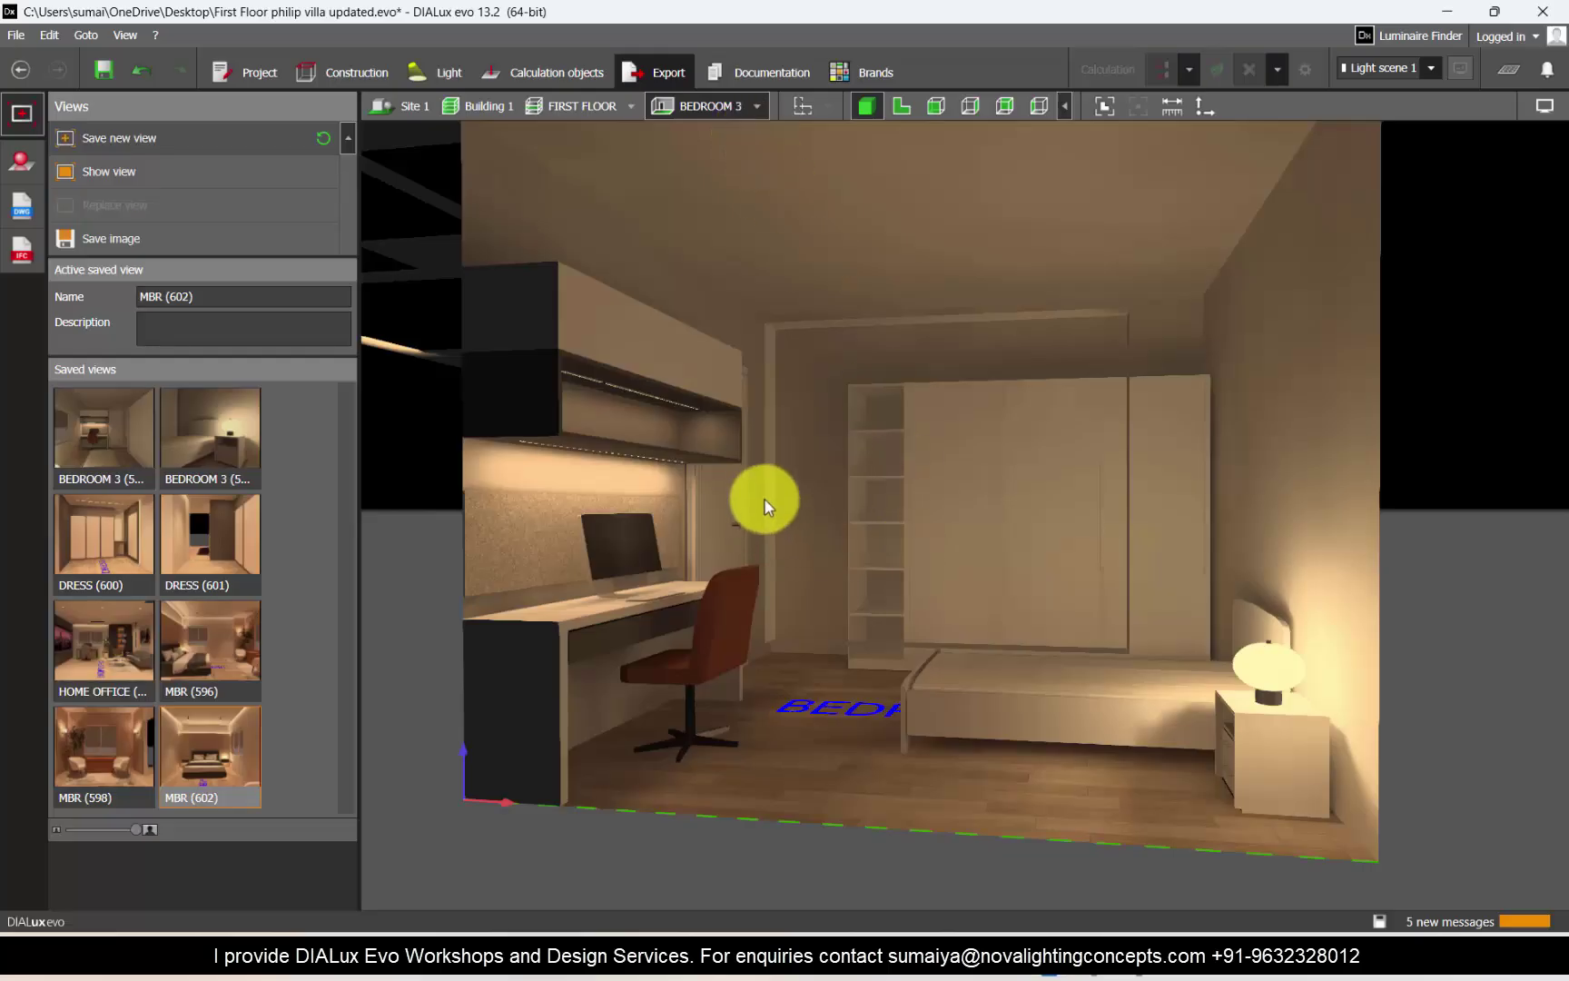
{"action": "left_click_drag", "start_coordinate": [765, 499], "coordinate": [1019, 534]}
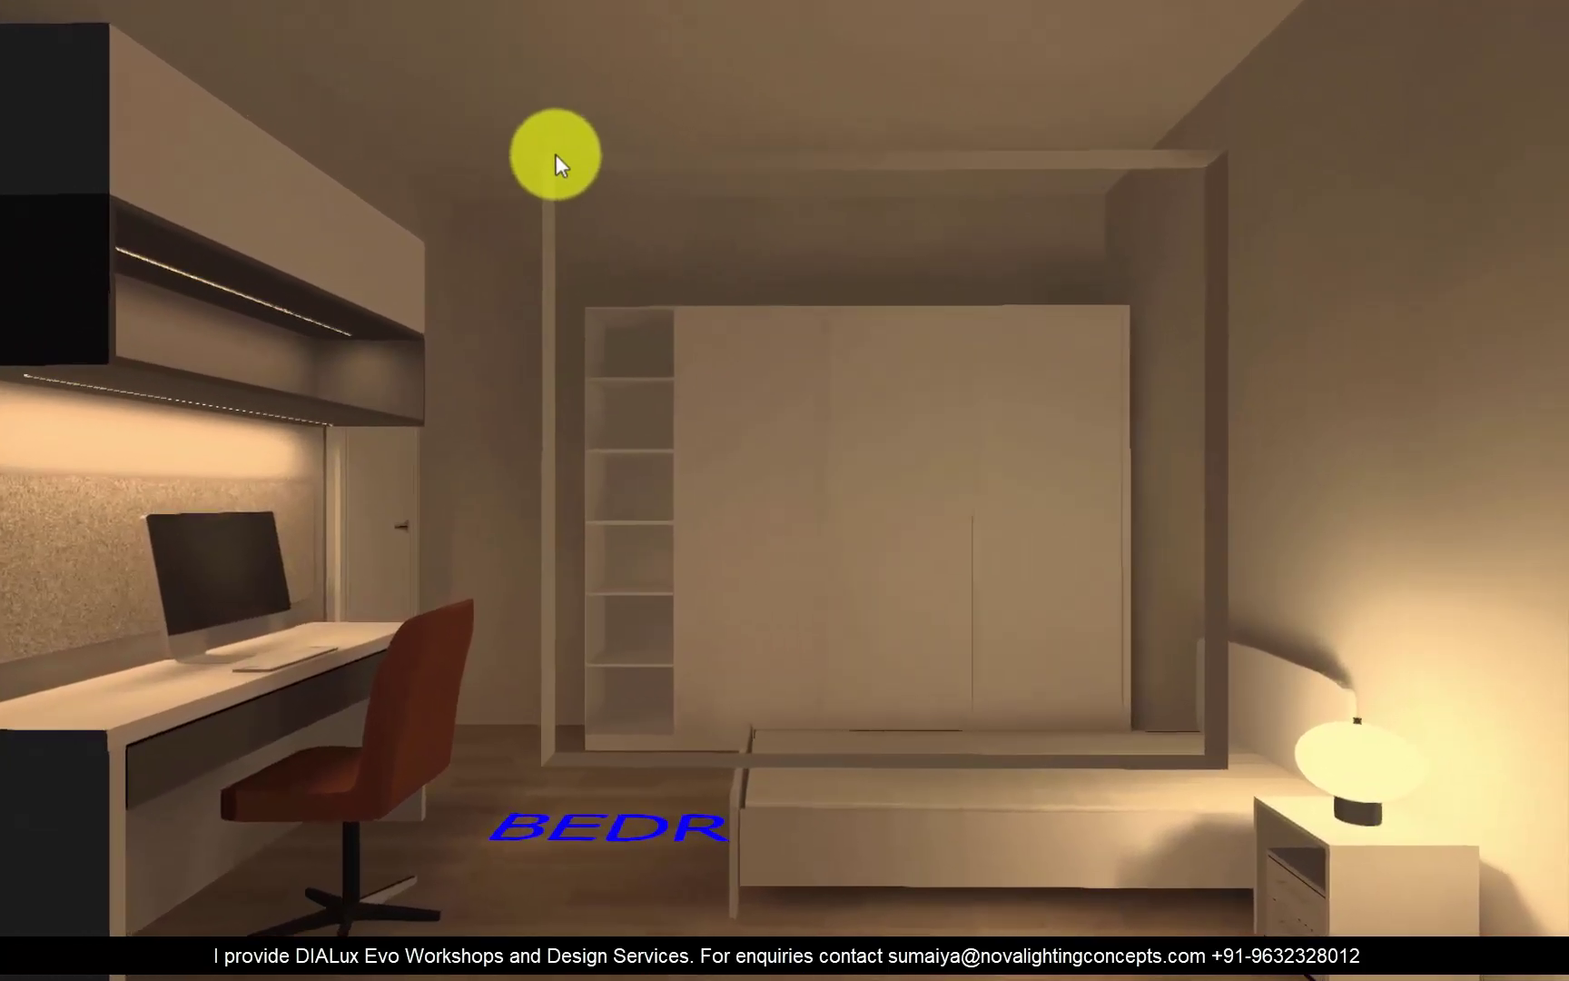
{"action": "left_click_drag", "start_coordinate": [796, 273], "coordinate": [833, 548]}
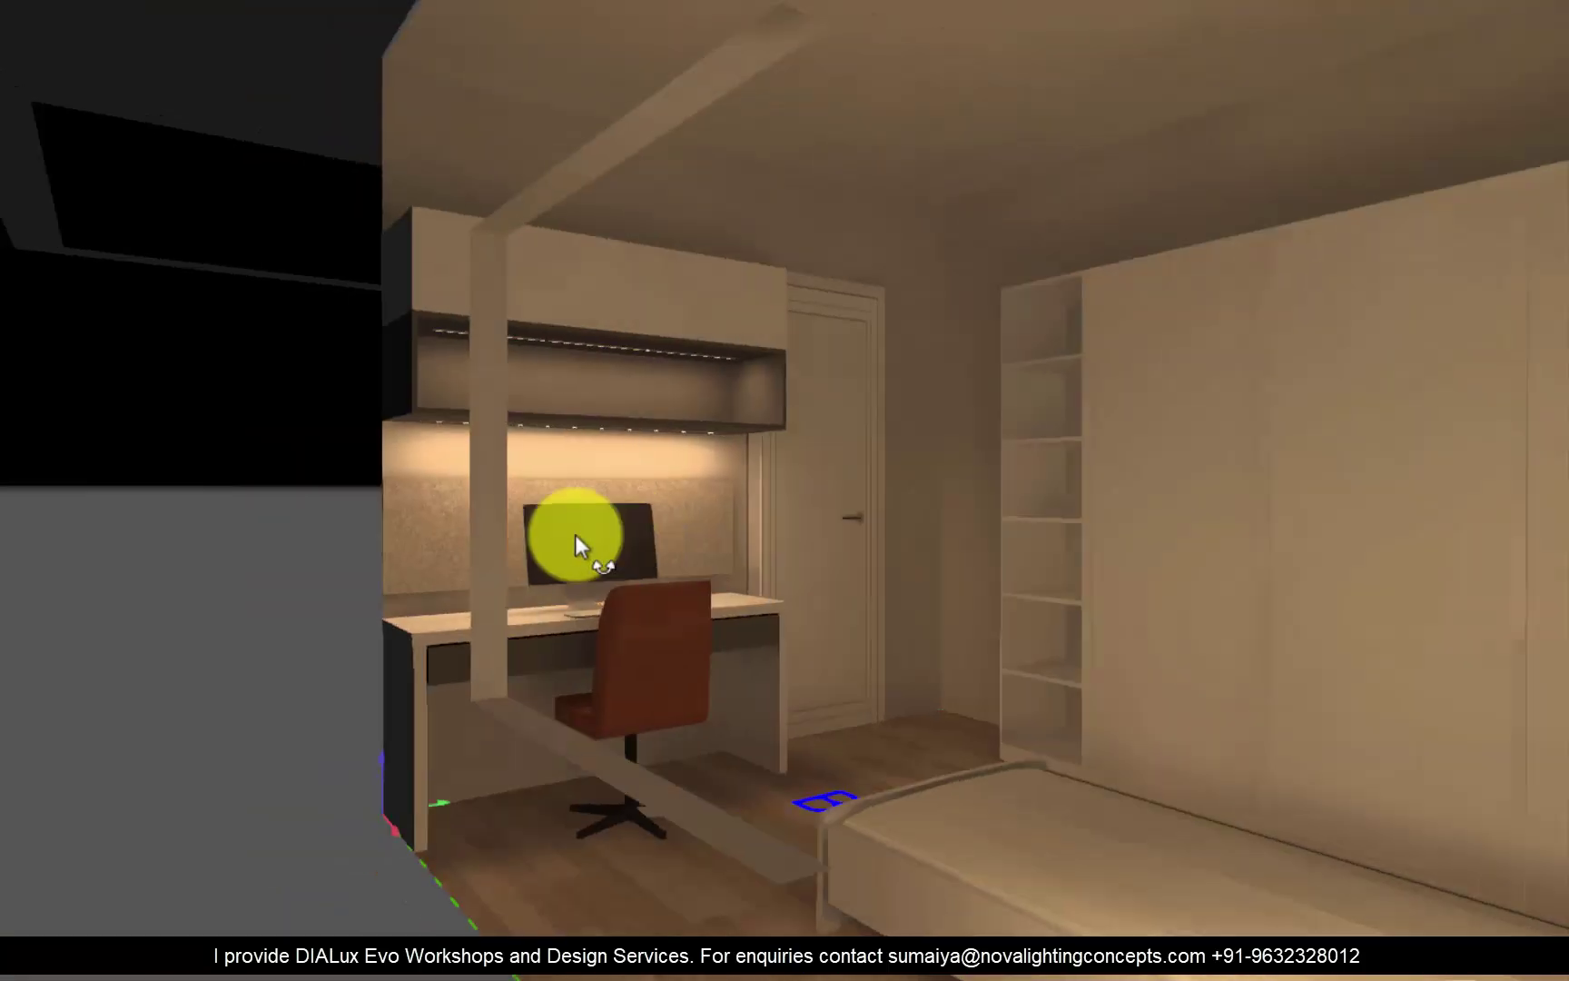
{"action": "left_click_drag", "start_coordinate": [577, 538], "coordinate": [746, 217]}
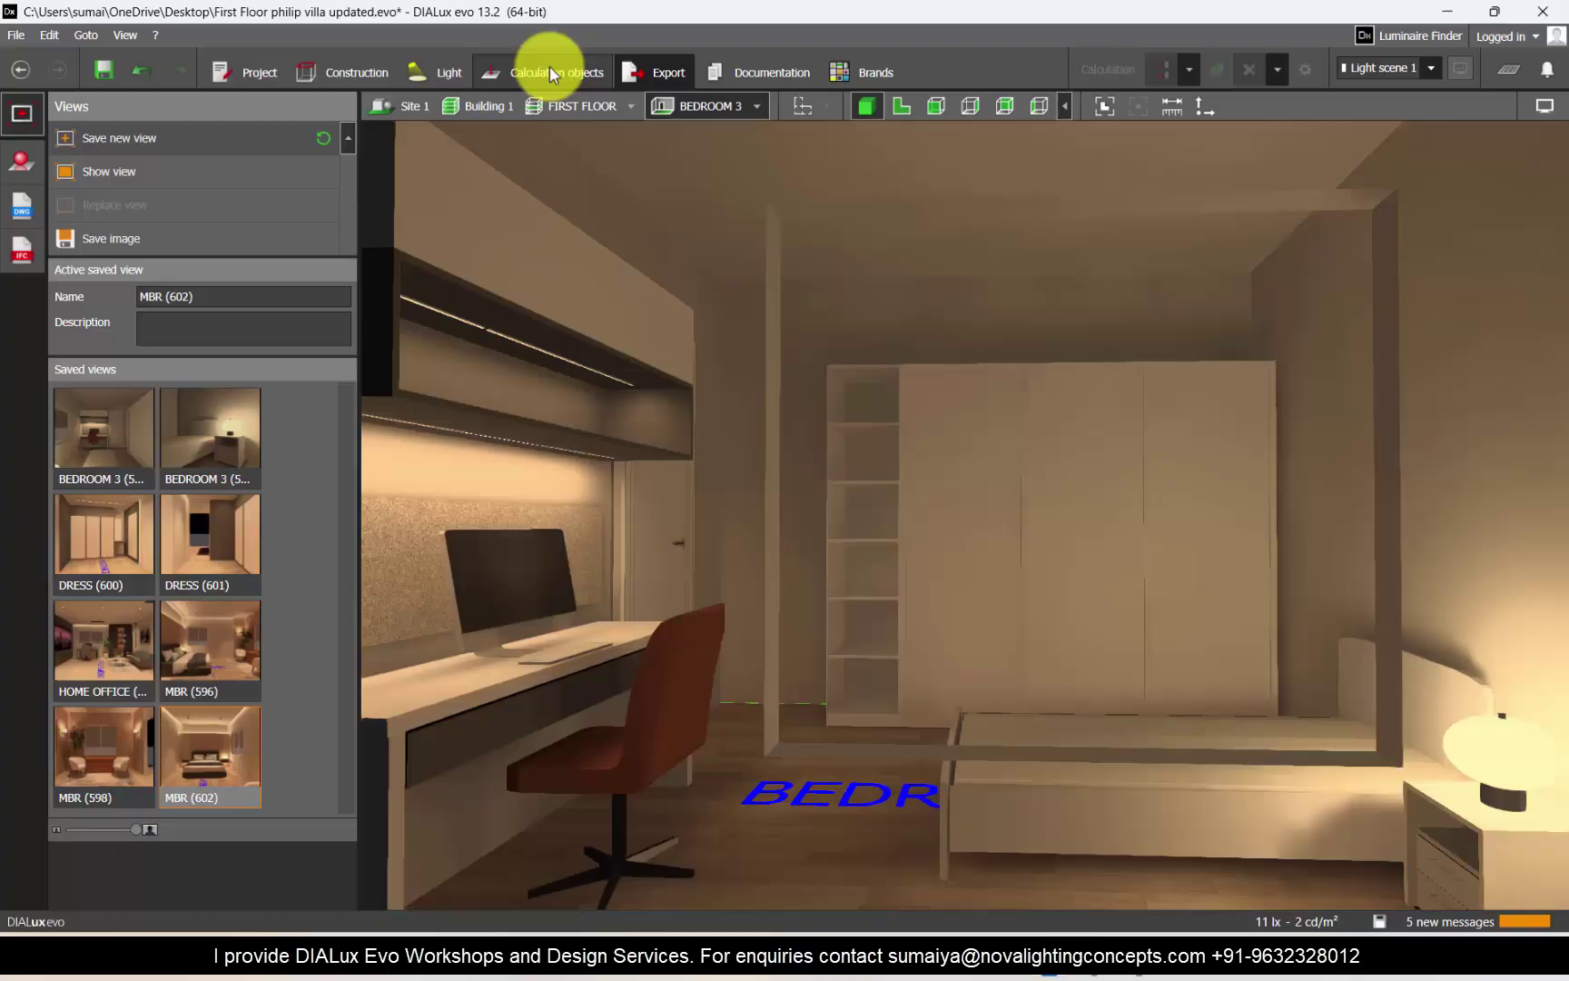
Step: Switch to construction mode, turn to the BEDROOM 3 window beside the desk, and select its façade element
{"action": "left_click", "coordinate": [549, 71]}
{"action": "left_click", "coordinate": [1075, 63]}
{"action": "left_click", "coordinate": [345, 75]}
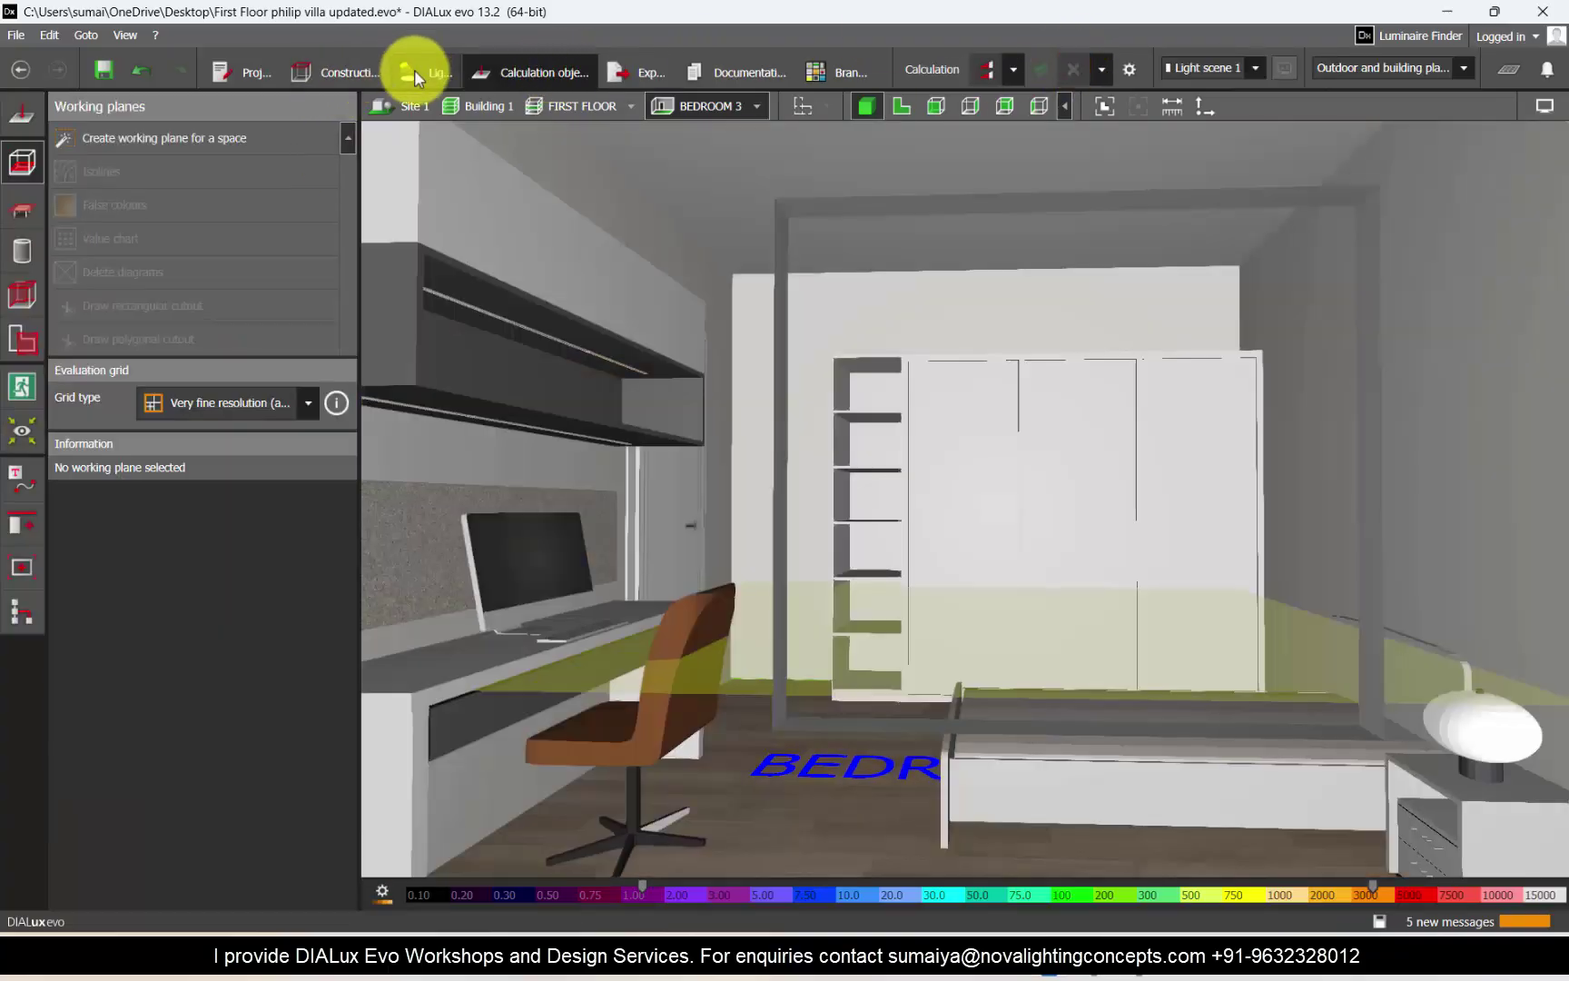
{"action": "right_click_drag", "start_coordinate": [1013, 376], "coordinate": [773, 420]}
{"action": "left_click", "coordinate": [774, 426]}
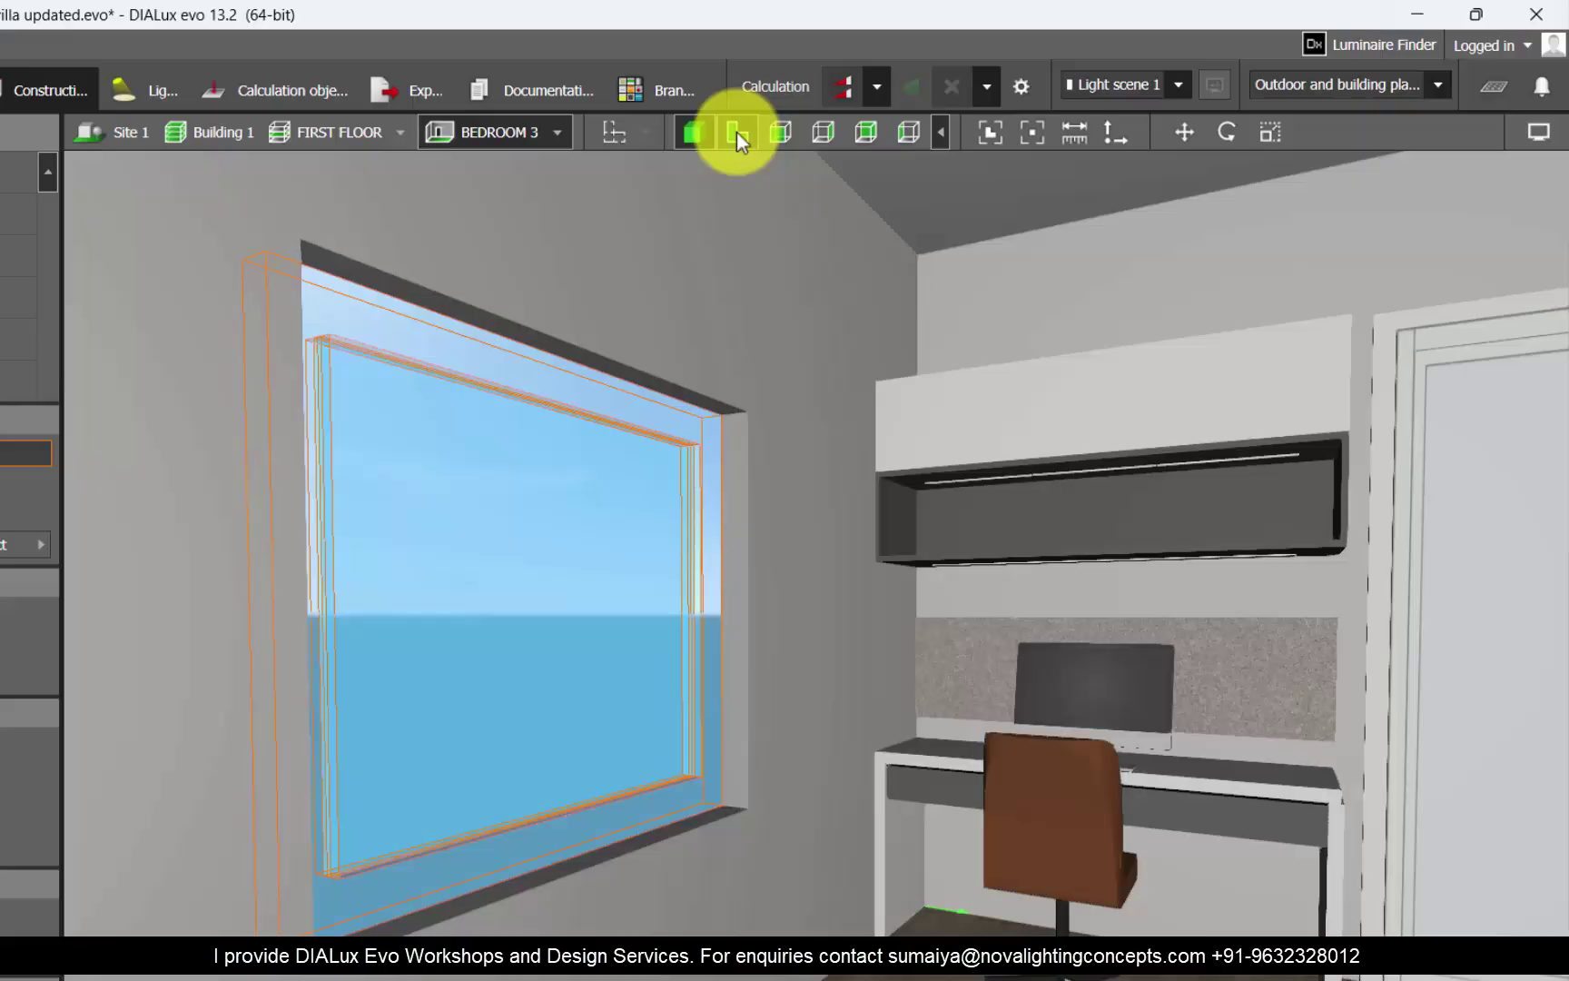
Step: In the floor plan, move the window's façade element inward until it sits close to the room's inner wall face
{"action": "left_click", "coordinate": [736, 132]}
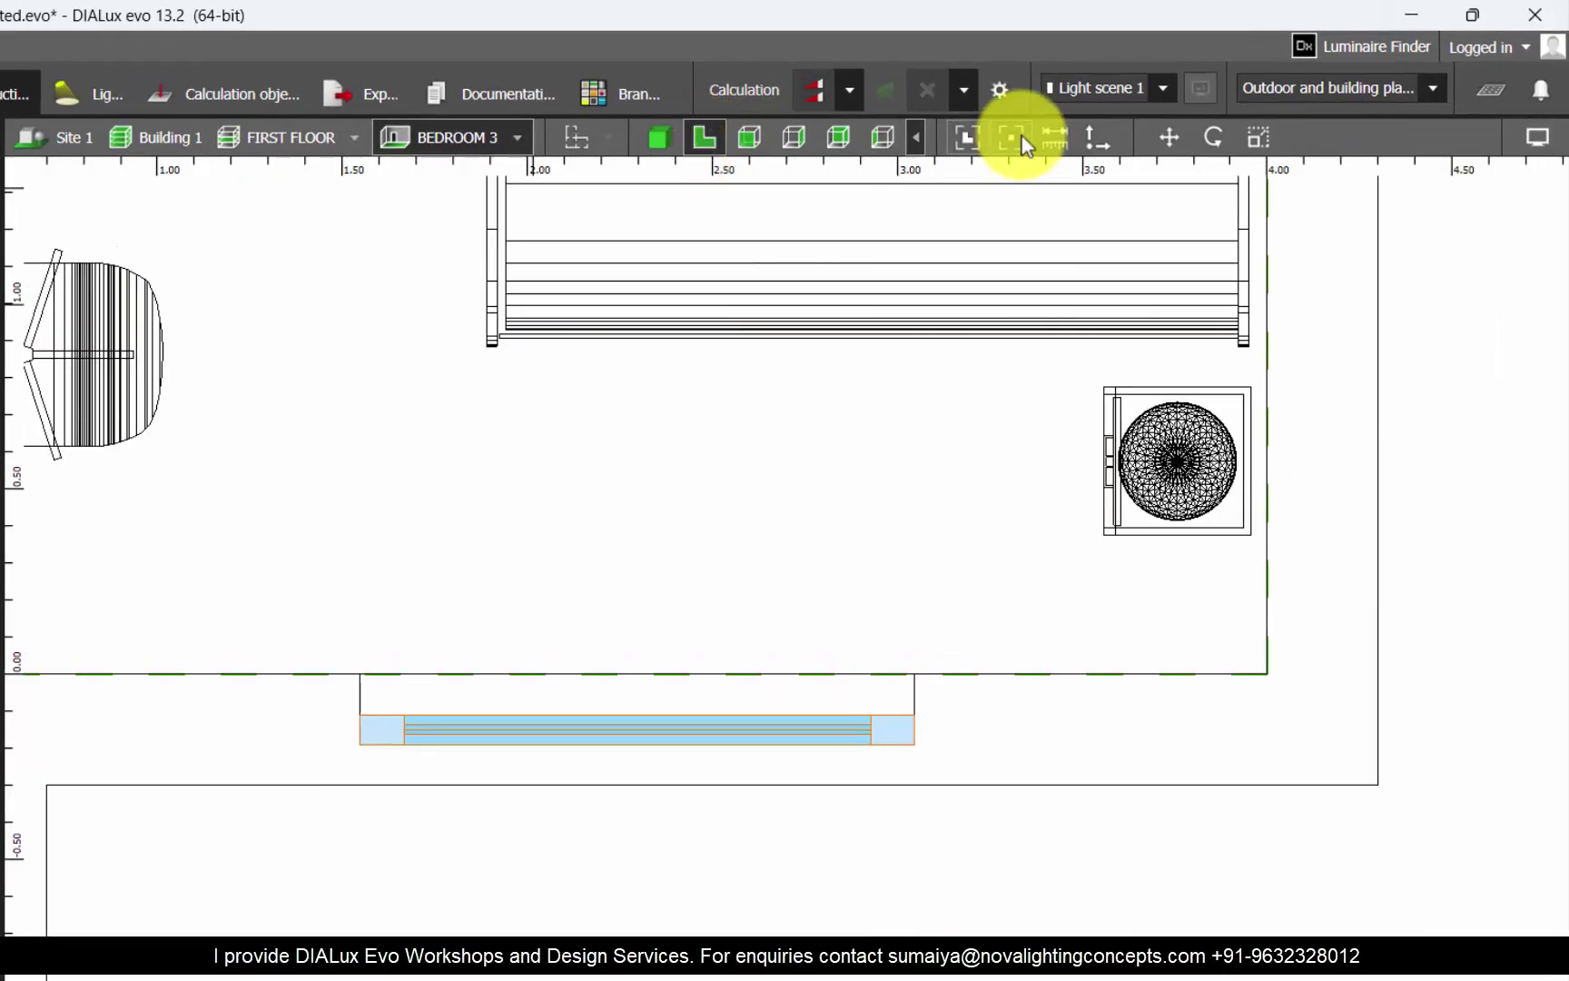
{"action": "left_click", "coordinate": [1184, 134]}
{"action": "scroll", "coordinate": [640, 647], "scroll_direction": "up", "scroll_amount": 3}
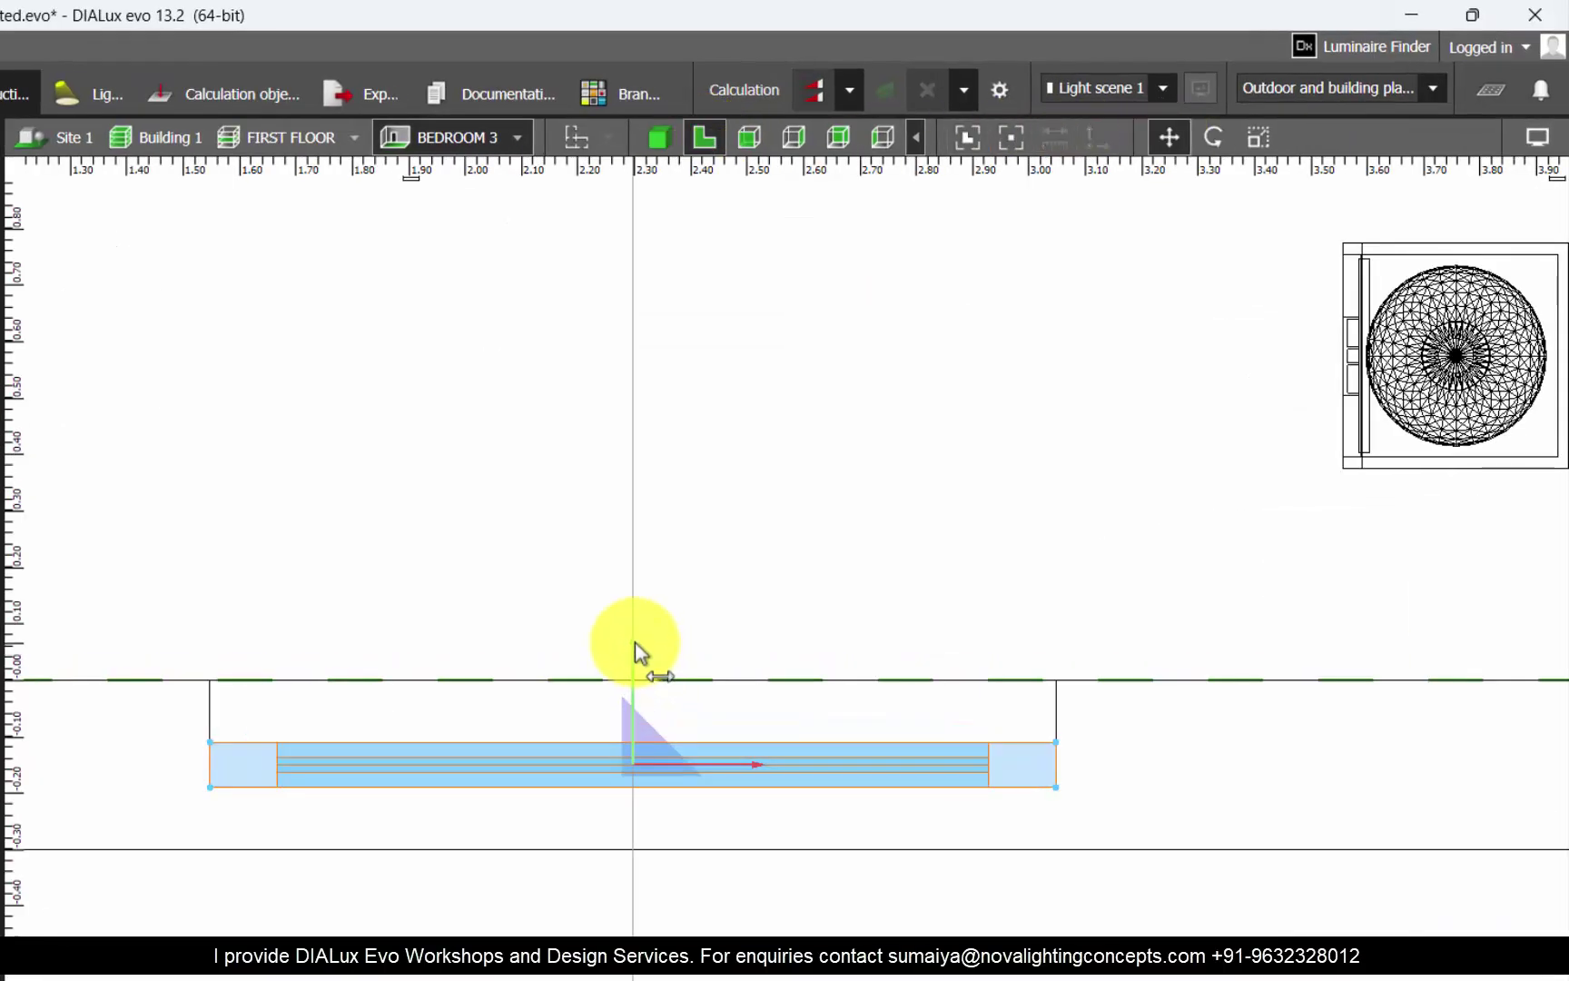
{"action": "left_click_drag", "start_coordinate": [634, 618], "coordinate": [640, 597]}
{"action": "scroll", "coordinate": [385, 666], "scroll_direction": "down", "scroll_amount": 2}
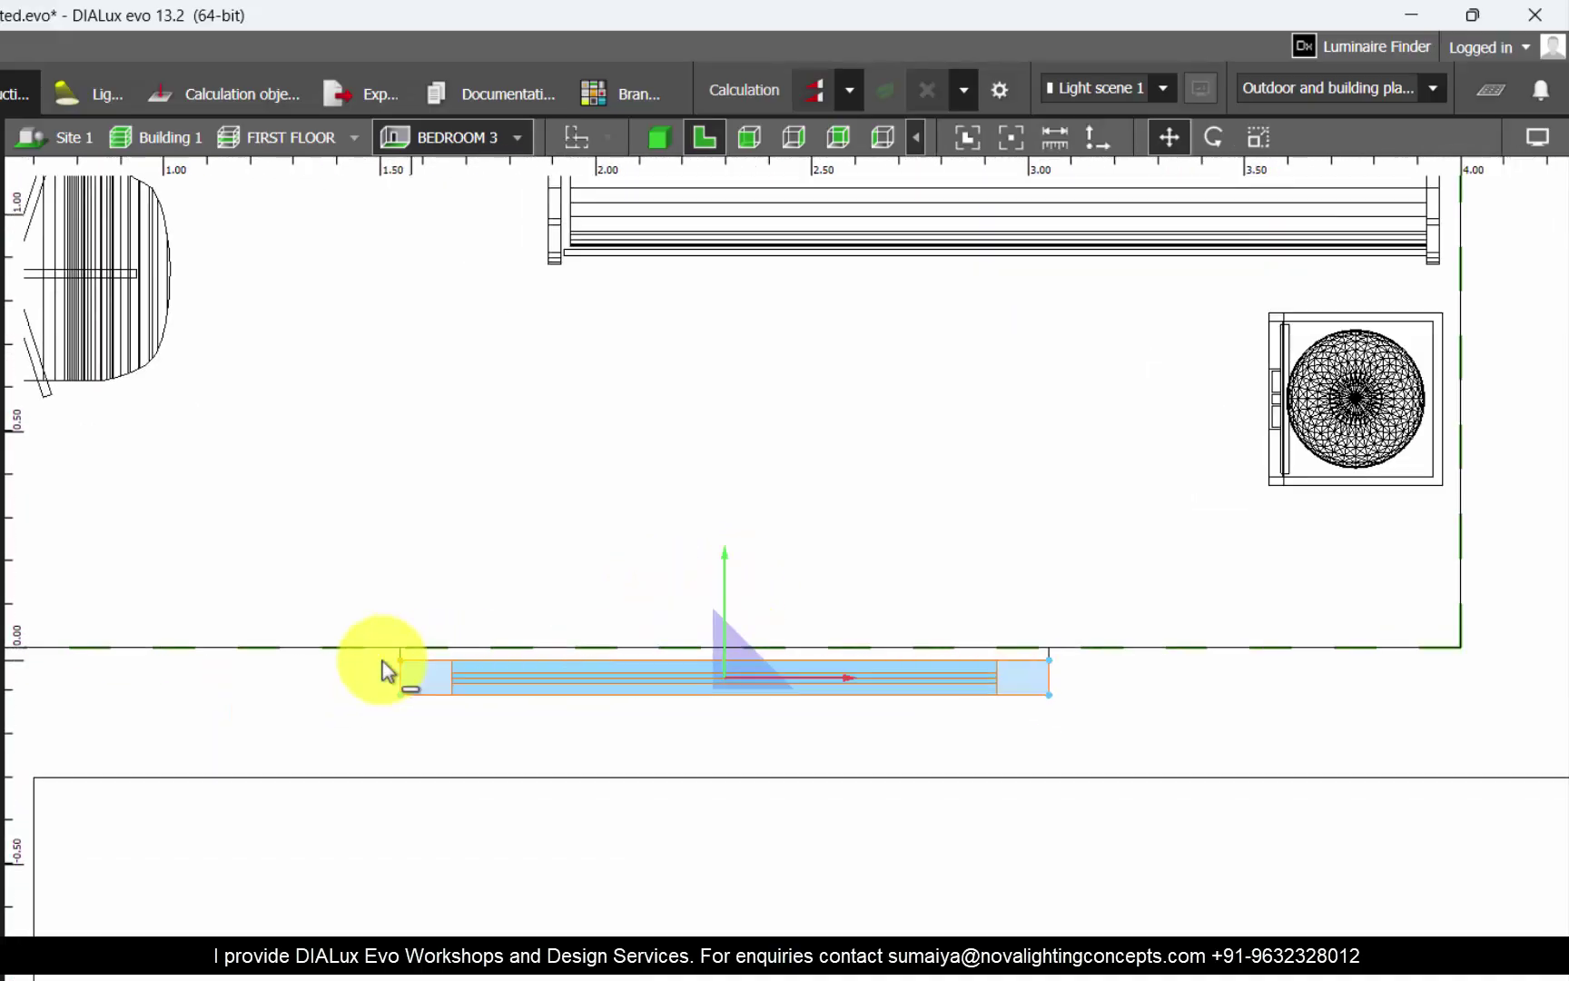
{"action": "scroll", "coordinate": [402, 648], "scroll_direction": "up", "scroll_amount": 4}
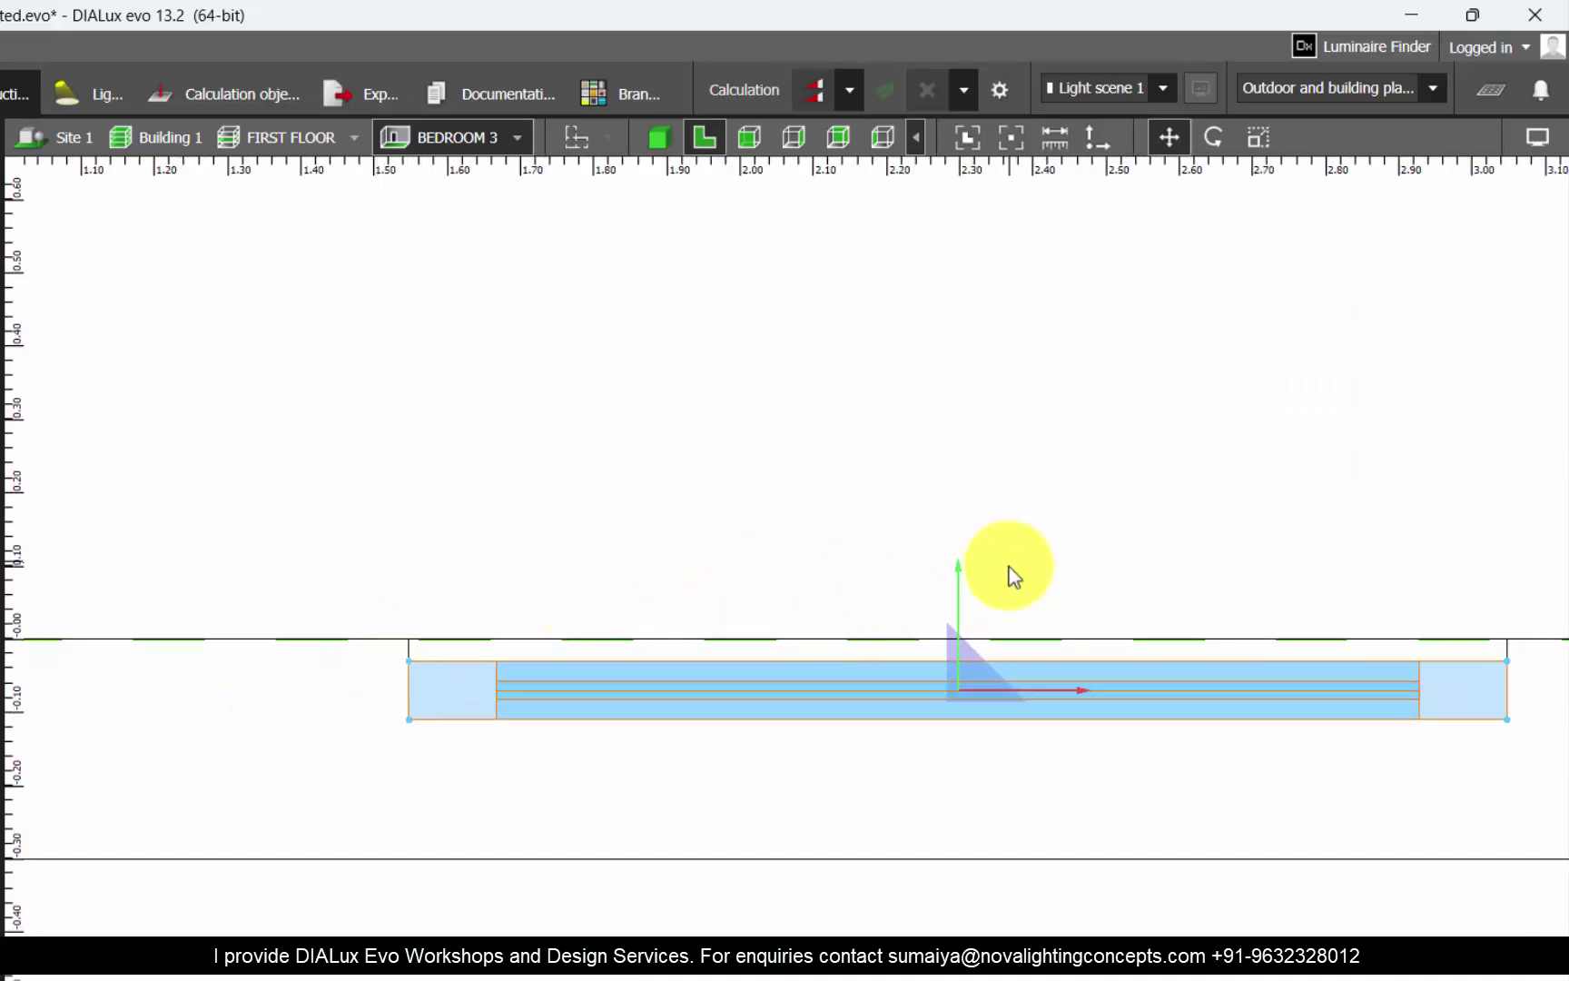
{"action": "left_click_drag", "start_coordinate": [961, 567], "coordinate": [965, 548]}
Step: Return to the 3D view, select the window aperture, and look into BEDROOM 3 toward the desk and wardrobe
{"action": "left_click", "coordinate": [659, 138]}
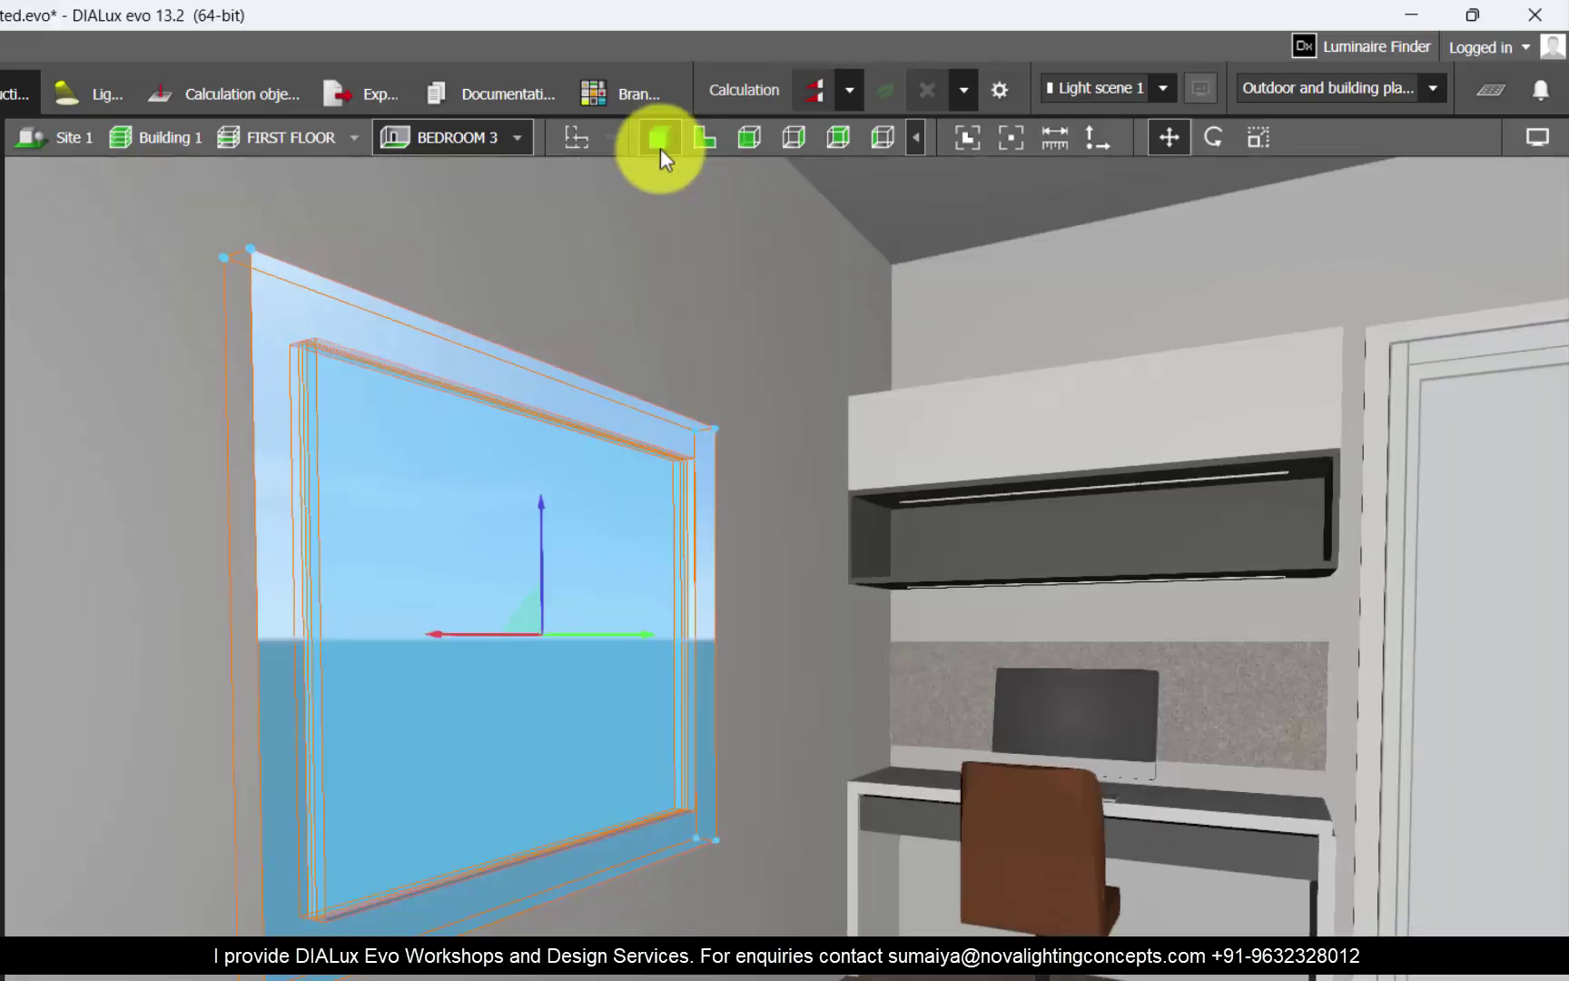
{"action": "left_click", "coordinate": [519, 601]}
{"action": "right_click_drag", "start_coordinate": [387, 610], "coordinate": [746, 625]}
{"action": "left_click_drag", "start_coordinate": [883, 527], "coordinate": [935, 455]}
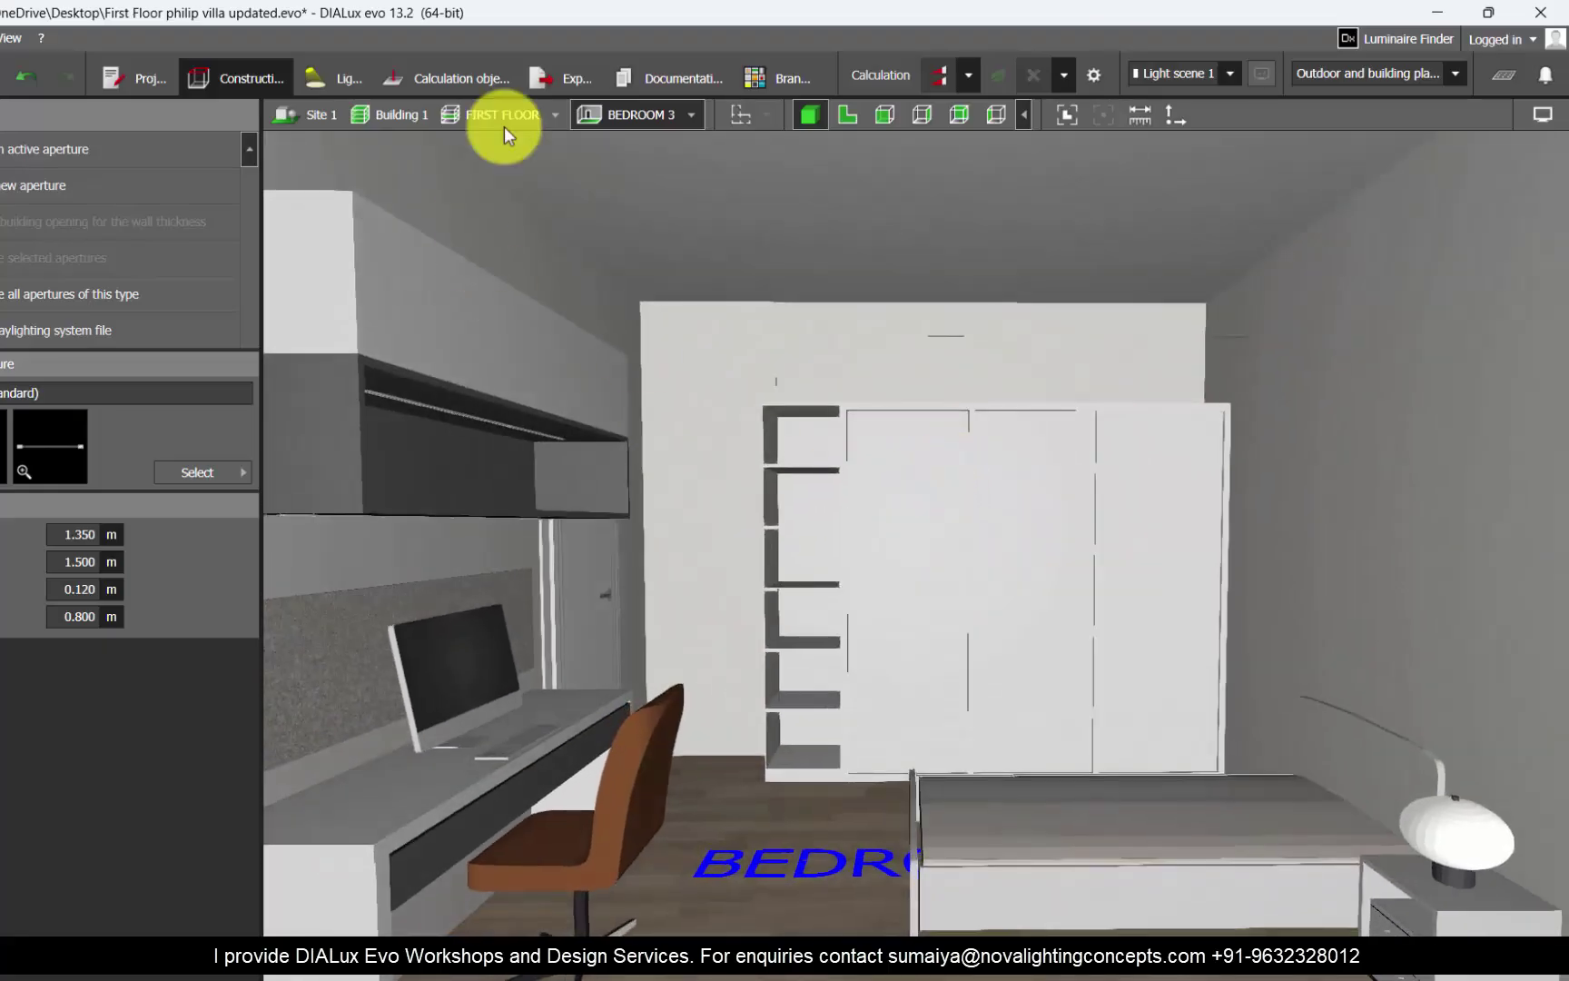
Step: Run the lighting calculation and save the current BEDROOM 3 view toward the wardrobe among the export views
{"action": "left_click", "coordinate": [936, 74]}
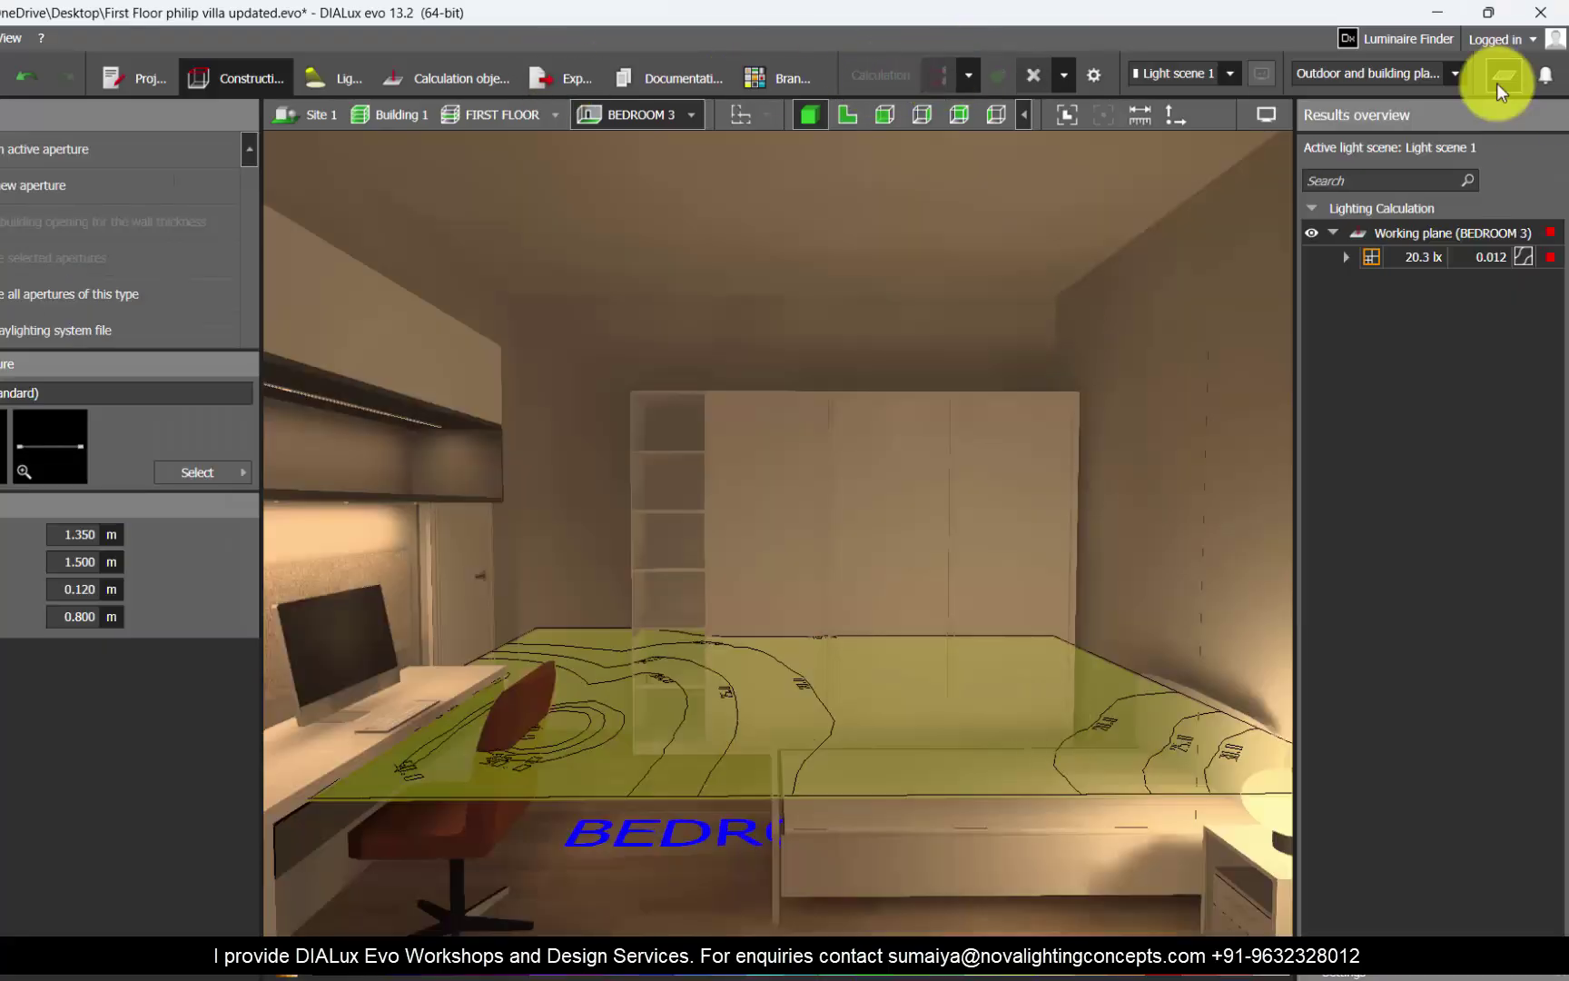
{"action": "left_click", "coordinate": [1498, 78]}
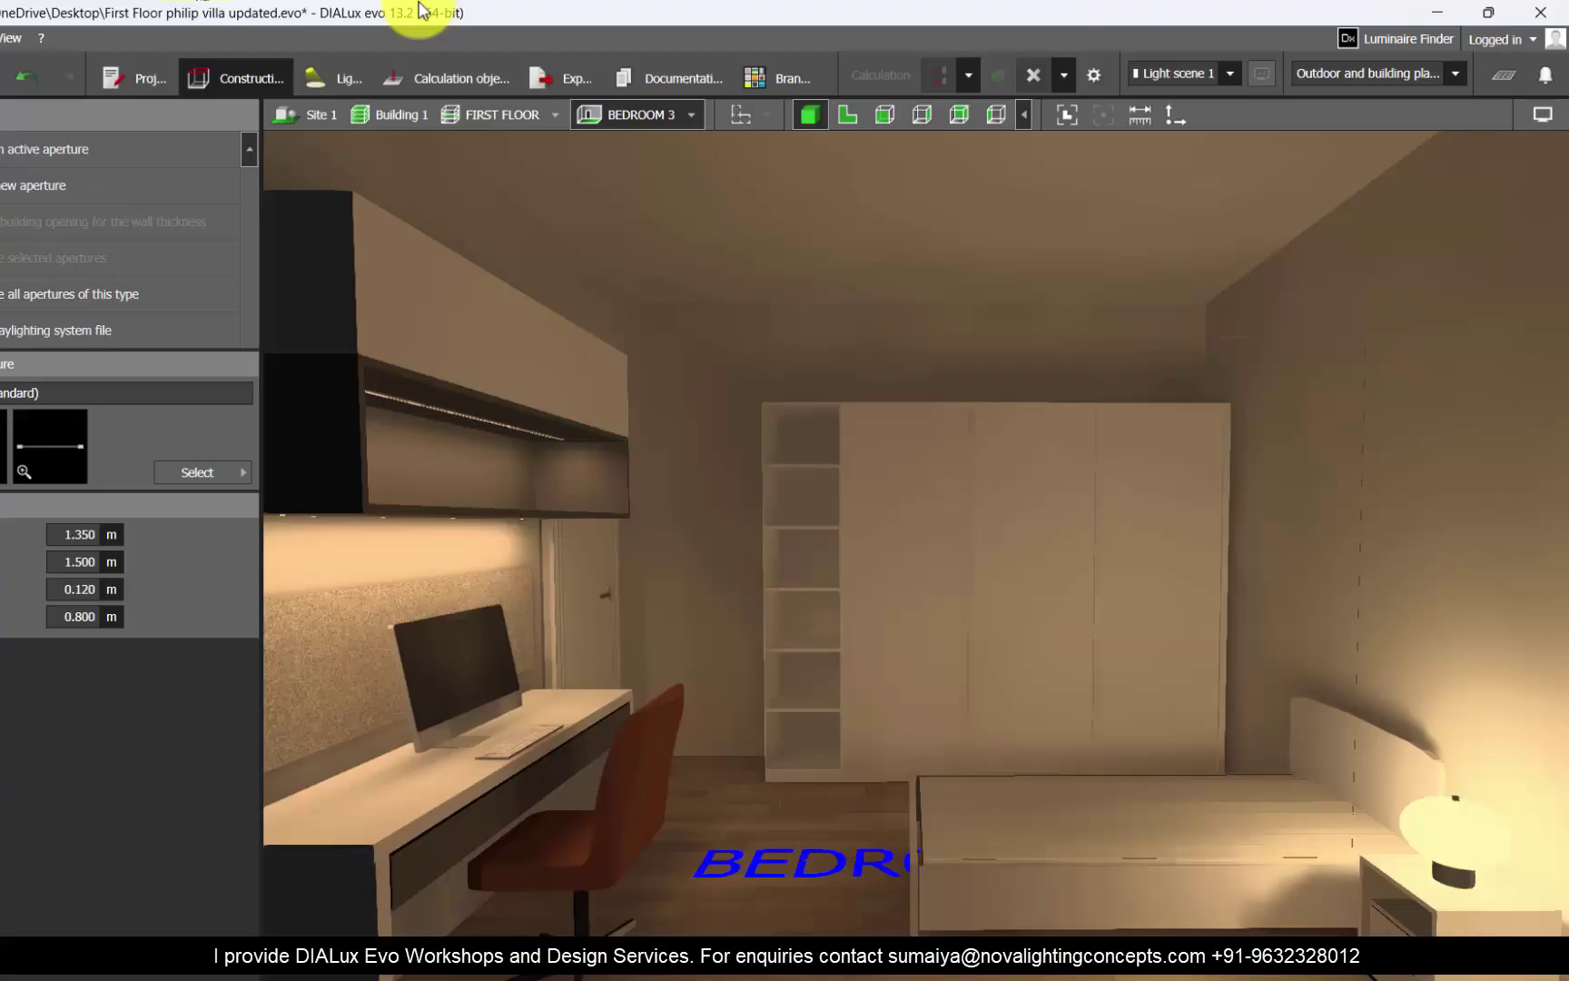
{"action": "left_click", "coordinate": [573, 77]}
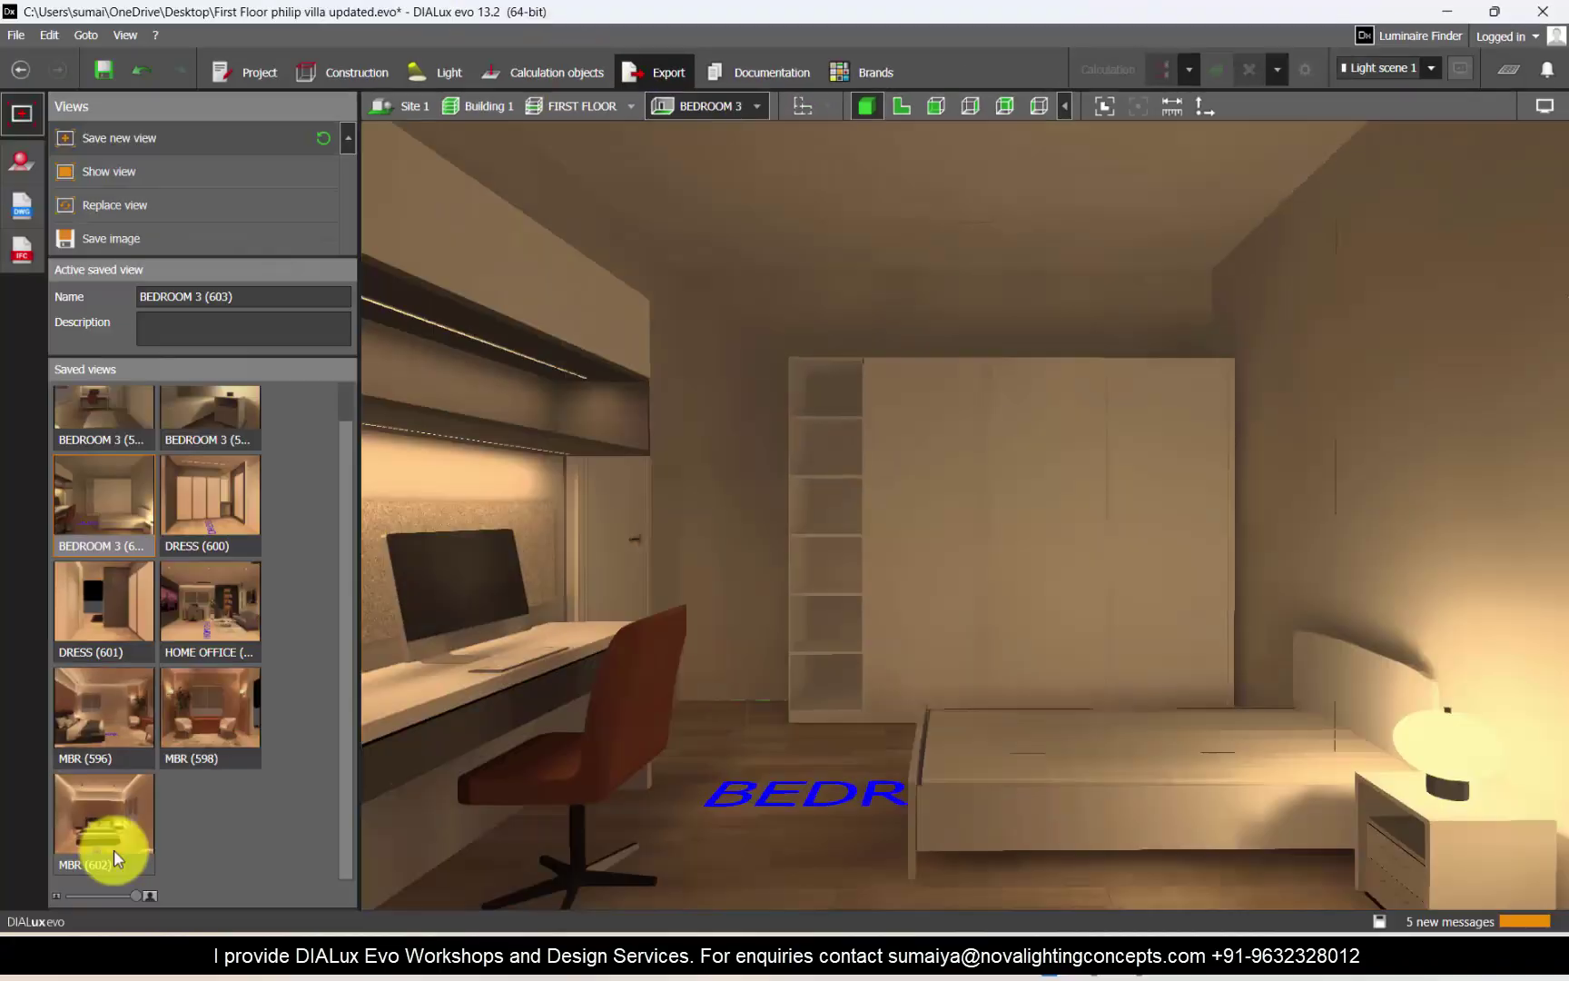
Step: Display the saved MBR (602) view, set the raytracer resolution to 3840 x 2160 pixels (4K UHD), and raytrace it to an enlarged image
{"action": "left_click", "coordinate": [103, 816]}
{"action": "left_click", "coordinate": [21, 161]}
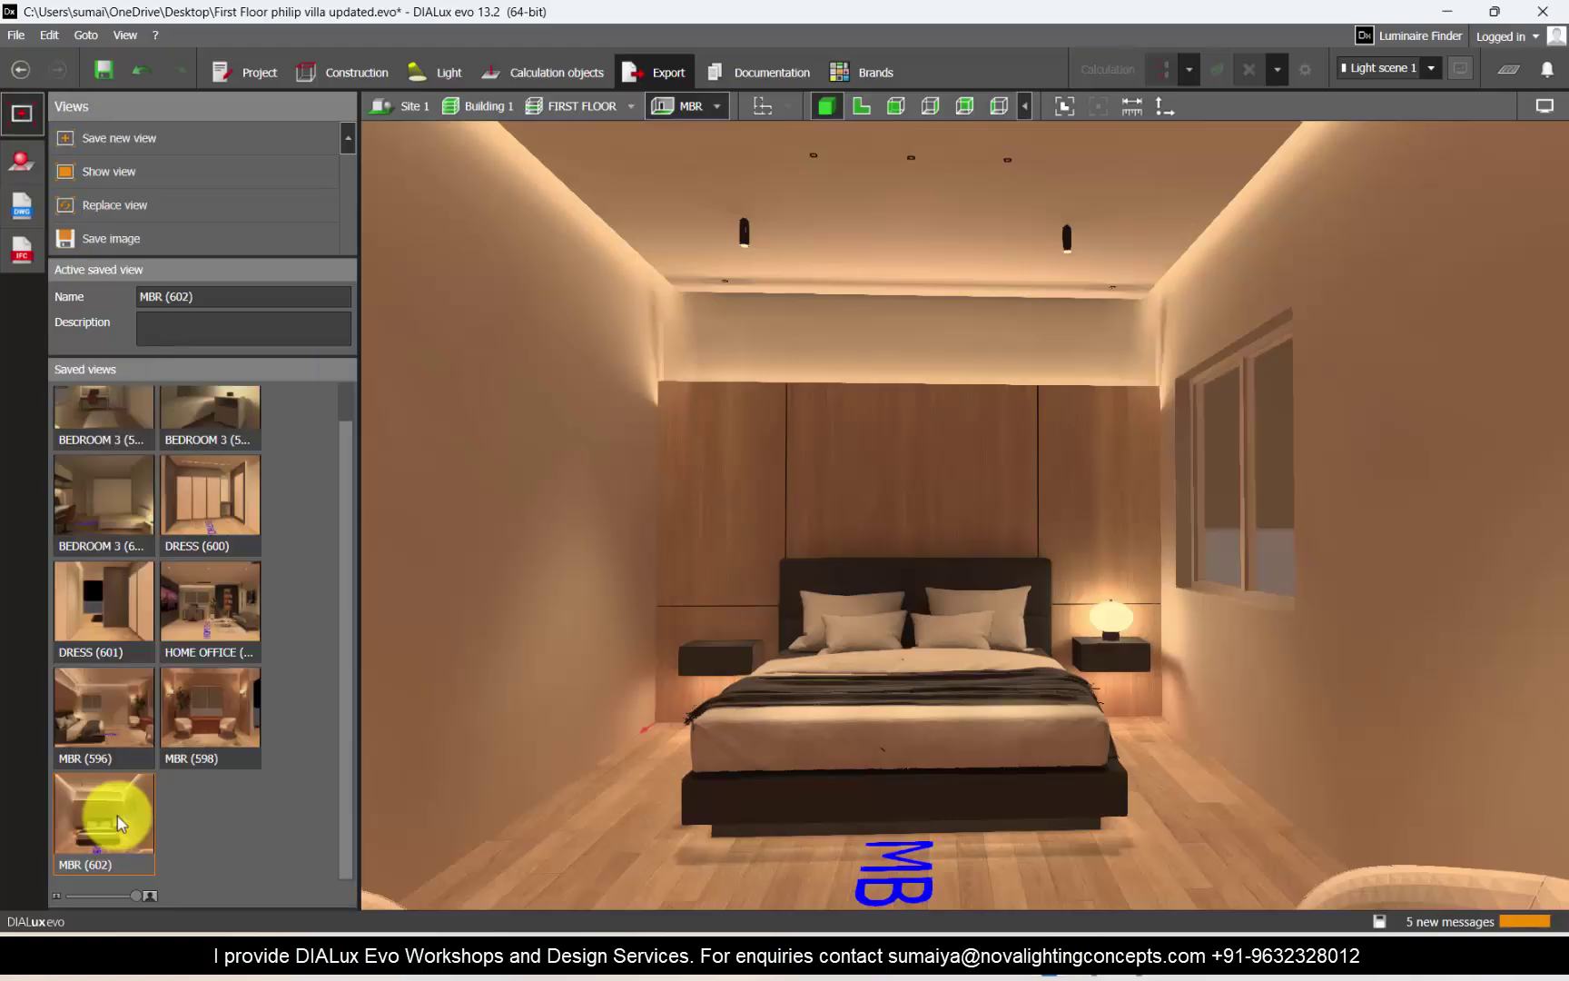
{"action": "double_click", "coordinate": [243, 679]}
{"action": "left_click", "coordinate": [123, 812]}
{"action": "left_click", "coordinate": [123, 812]}
{"action": "left_click", "coordinate": [22, 161]}
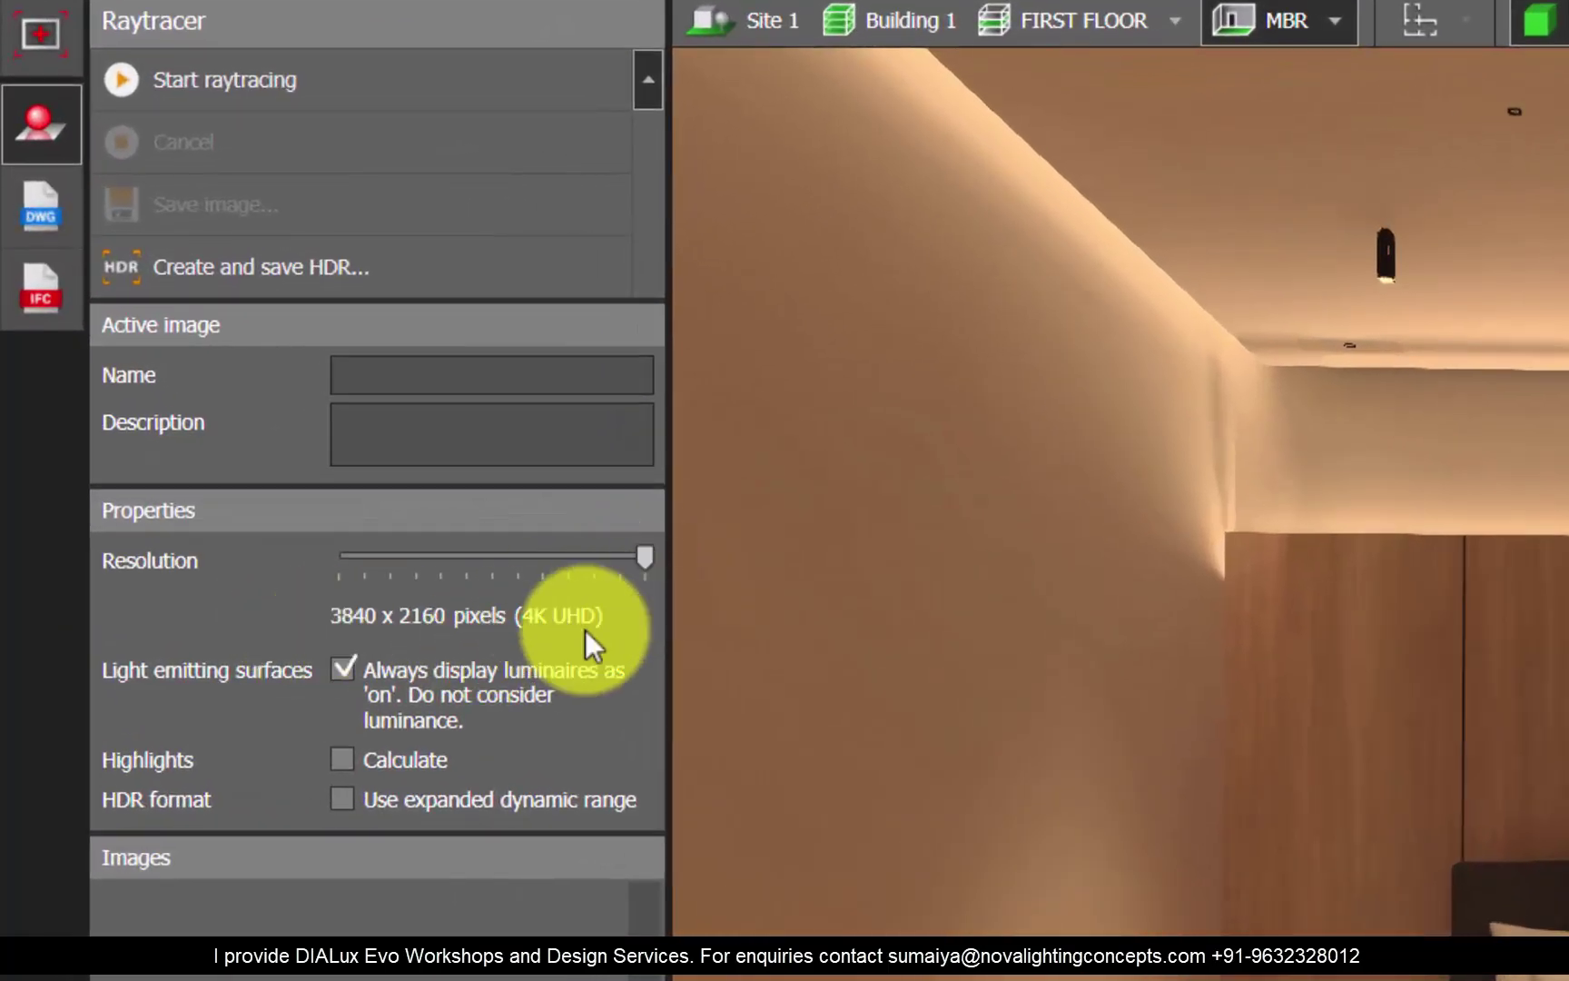
{"action": "left_click_drag", "start_coordinate": [645, 556], "coordinate": [693, 556]}
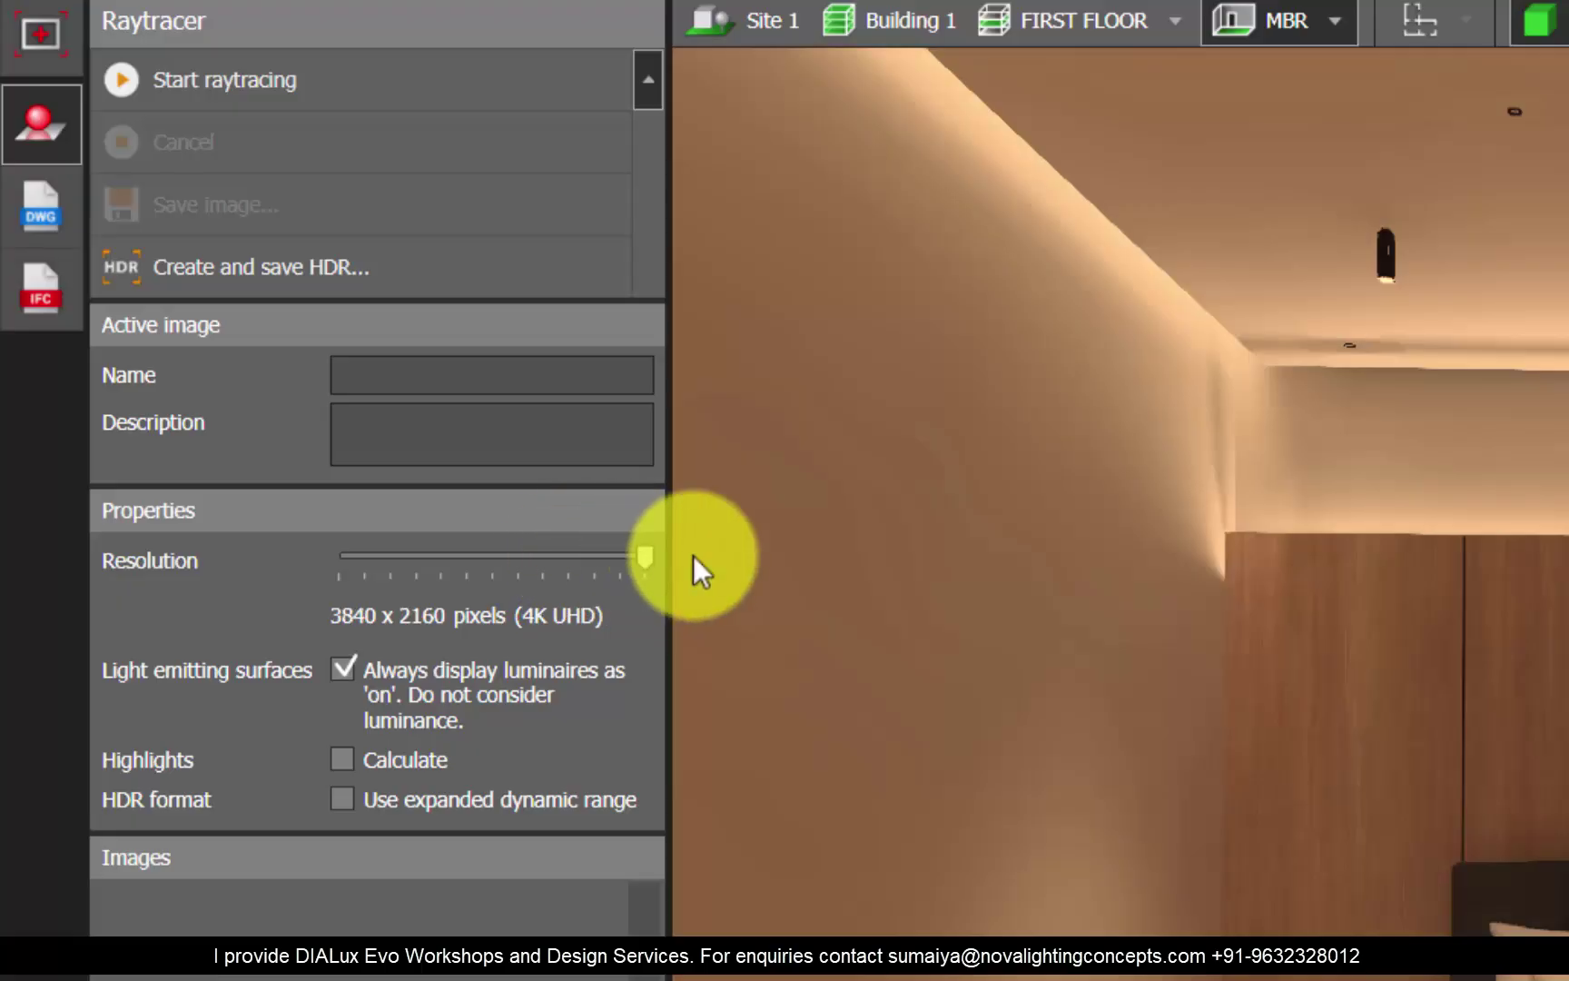
{"action": "left_click", "coordinate": [257, 98]}
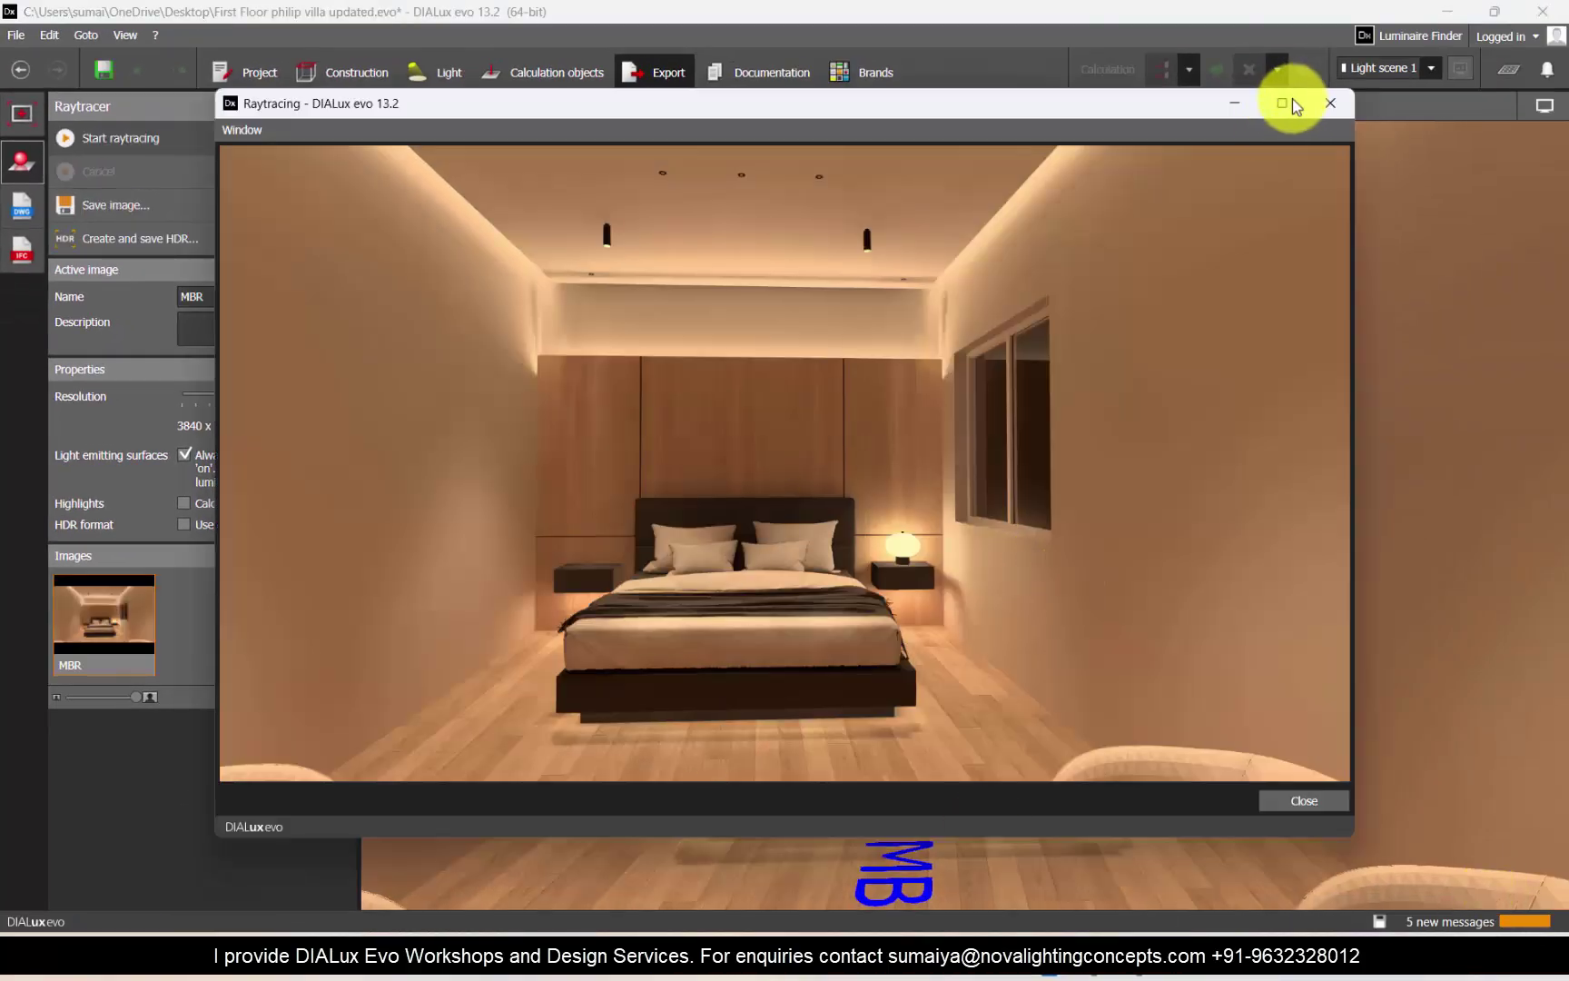
{"action": "left_click", "coordinate": [1284, 103]}
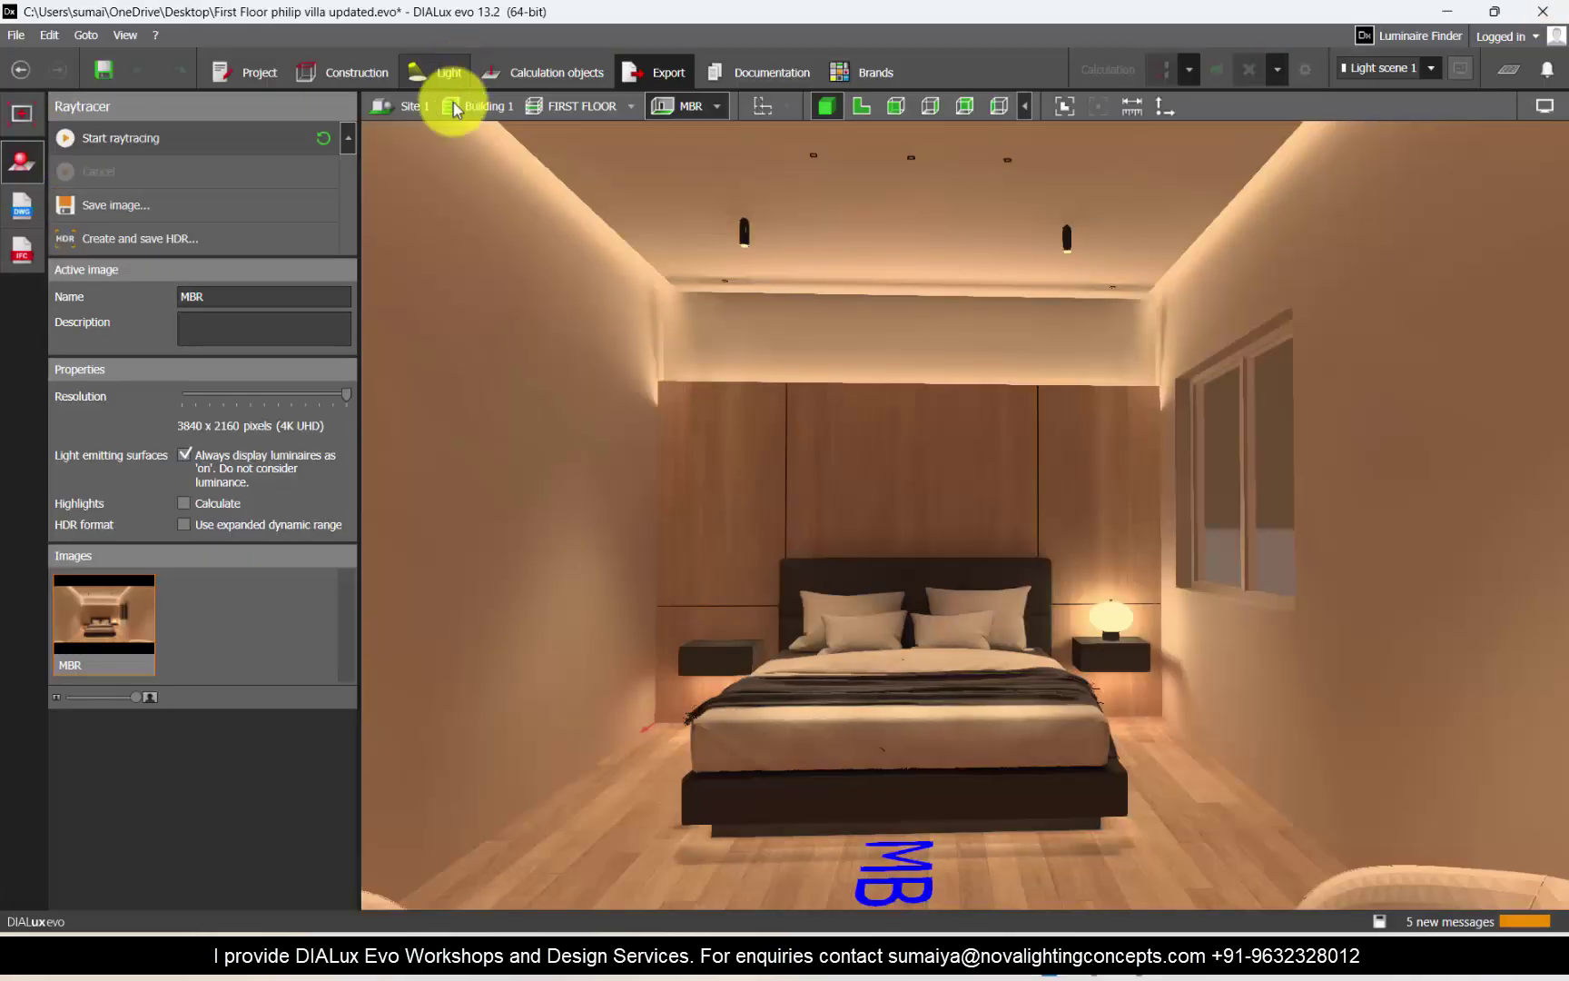
Step: Display the saved DRESS (601) view, raytrace it, and enlarge the rendered image
{"action": "left_click", "coordinate": [10, 128]}
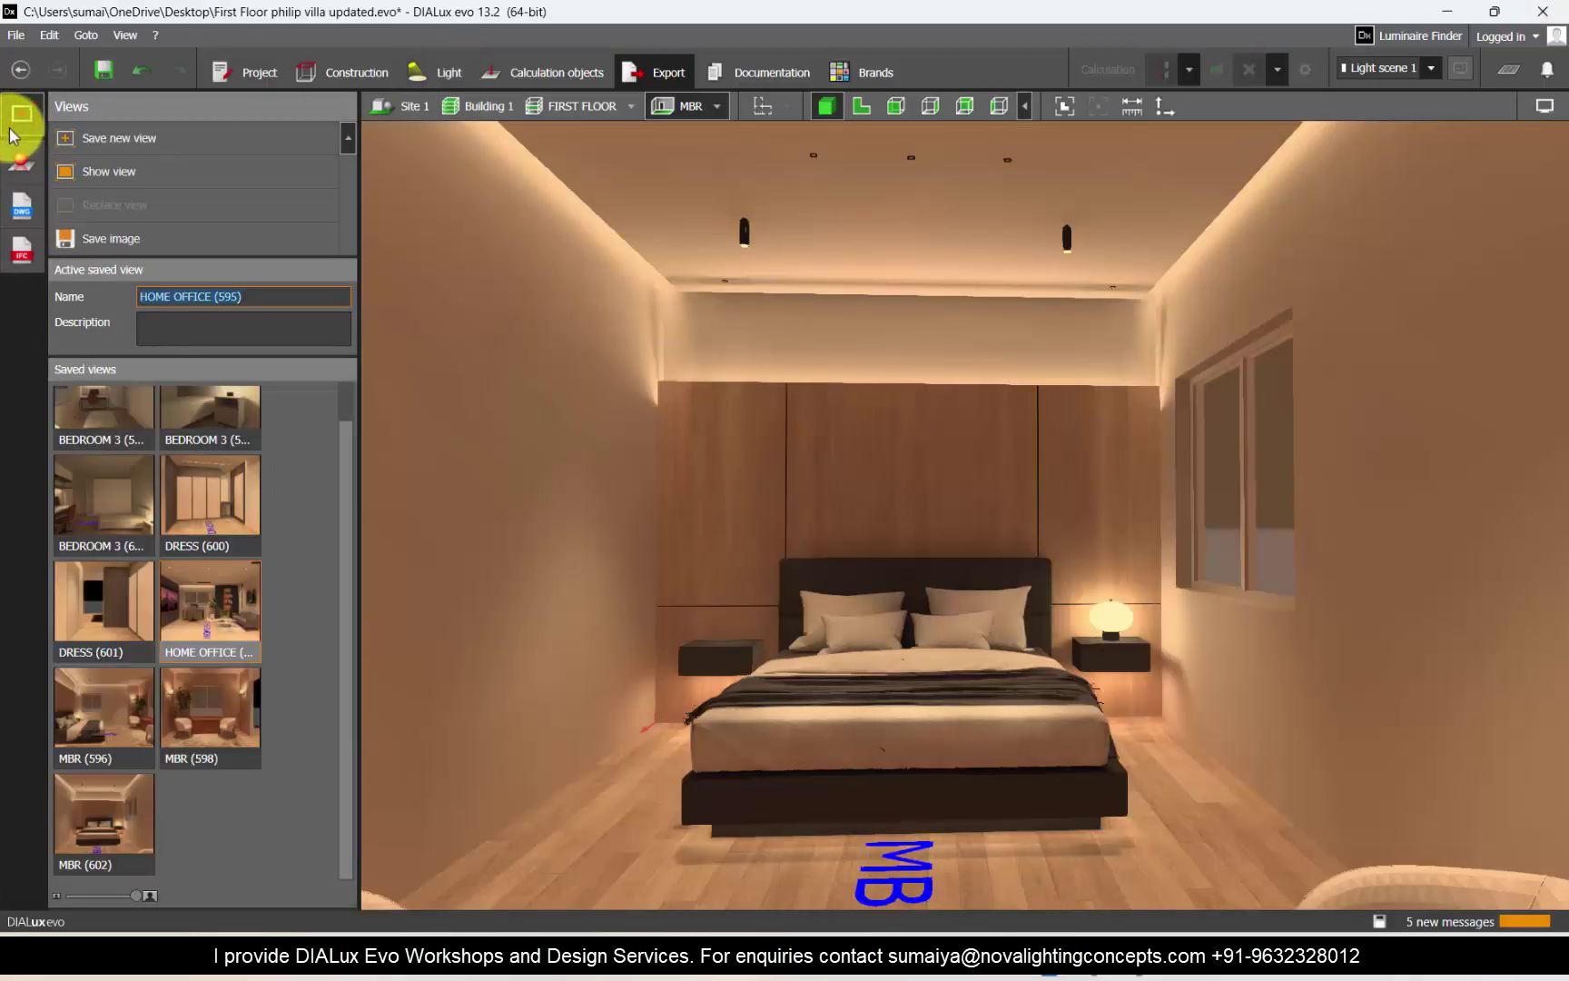
{"action": "left_click", "coordinate": [99, 627]}
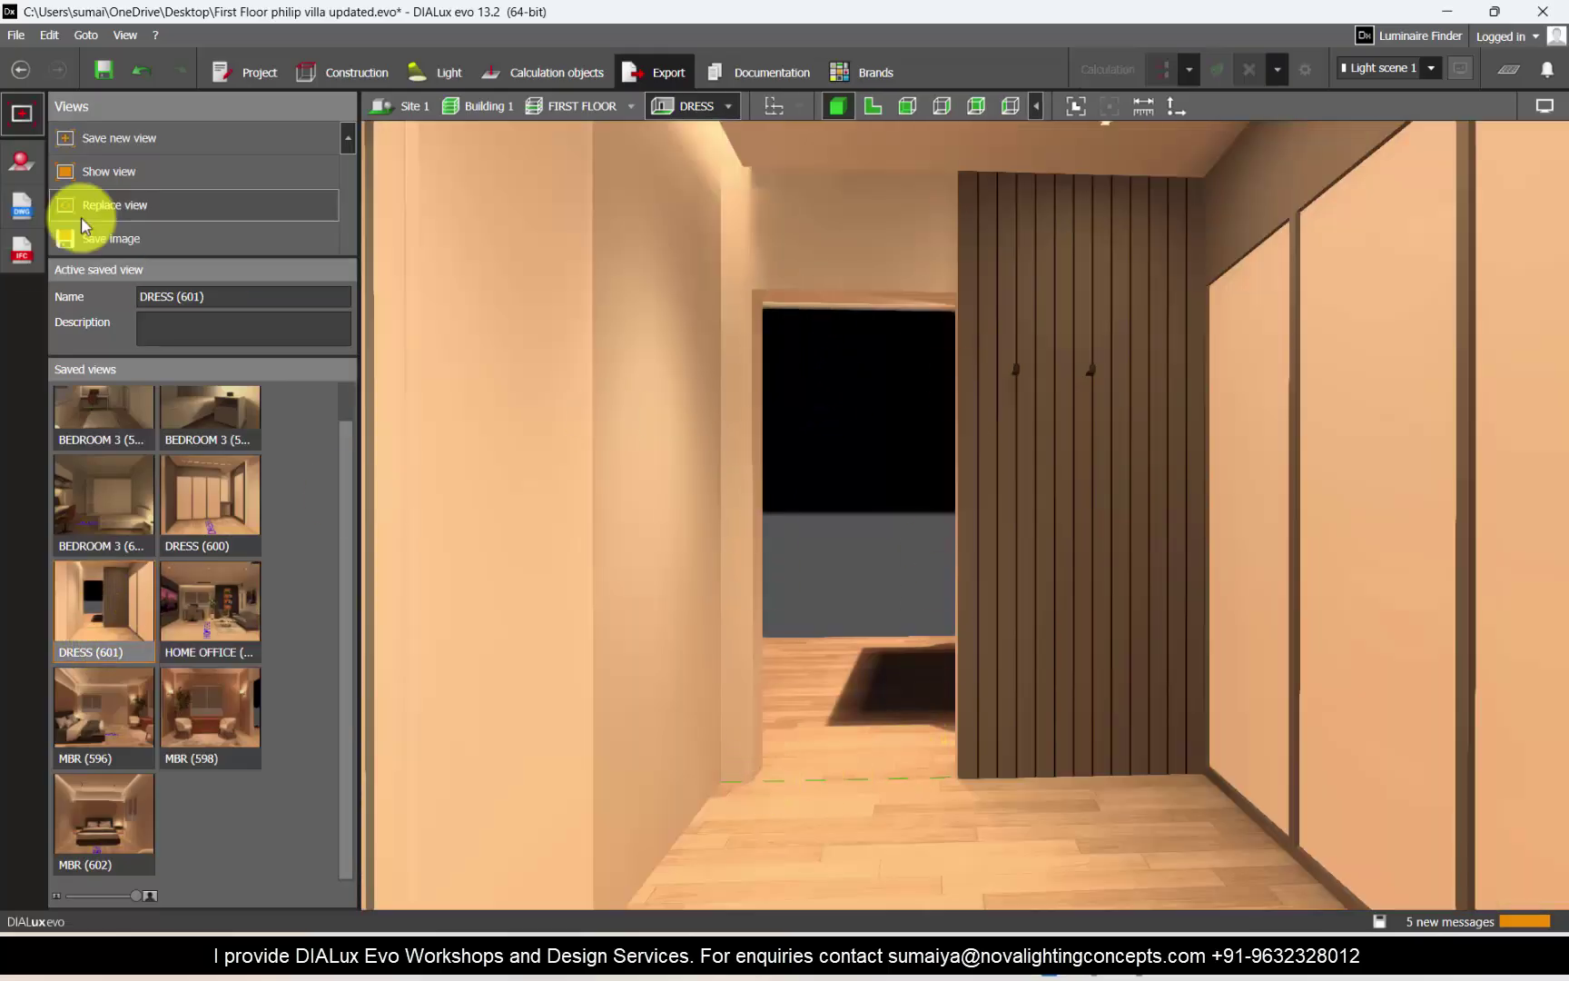
{"action": "left_click", "coordinate": [22, 161]}
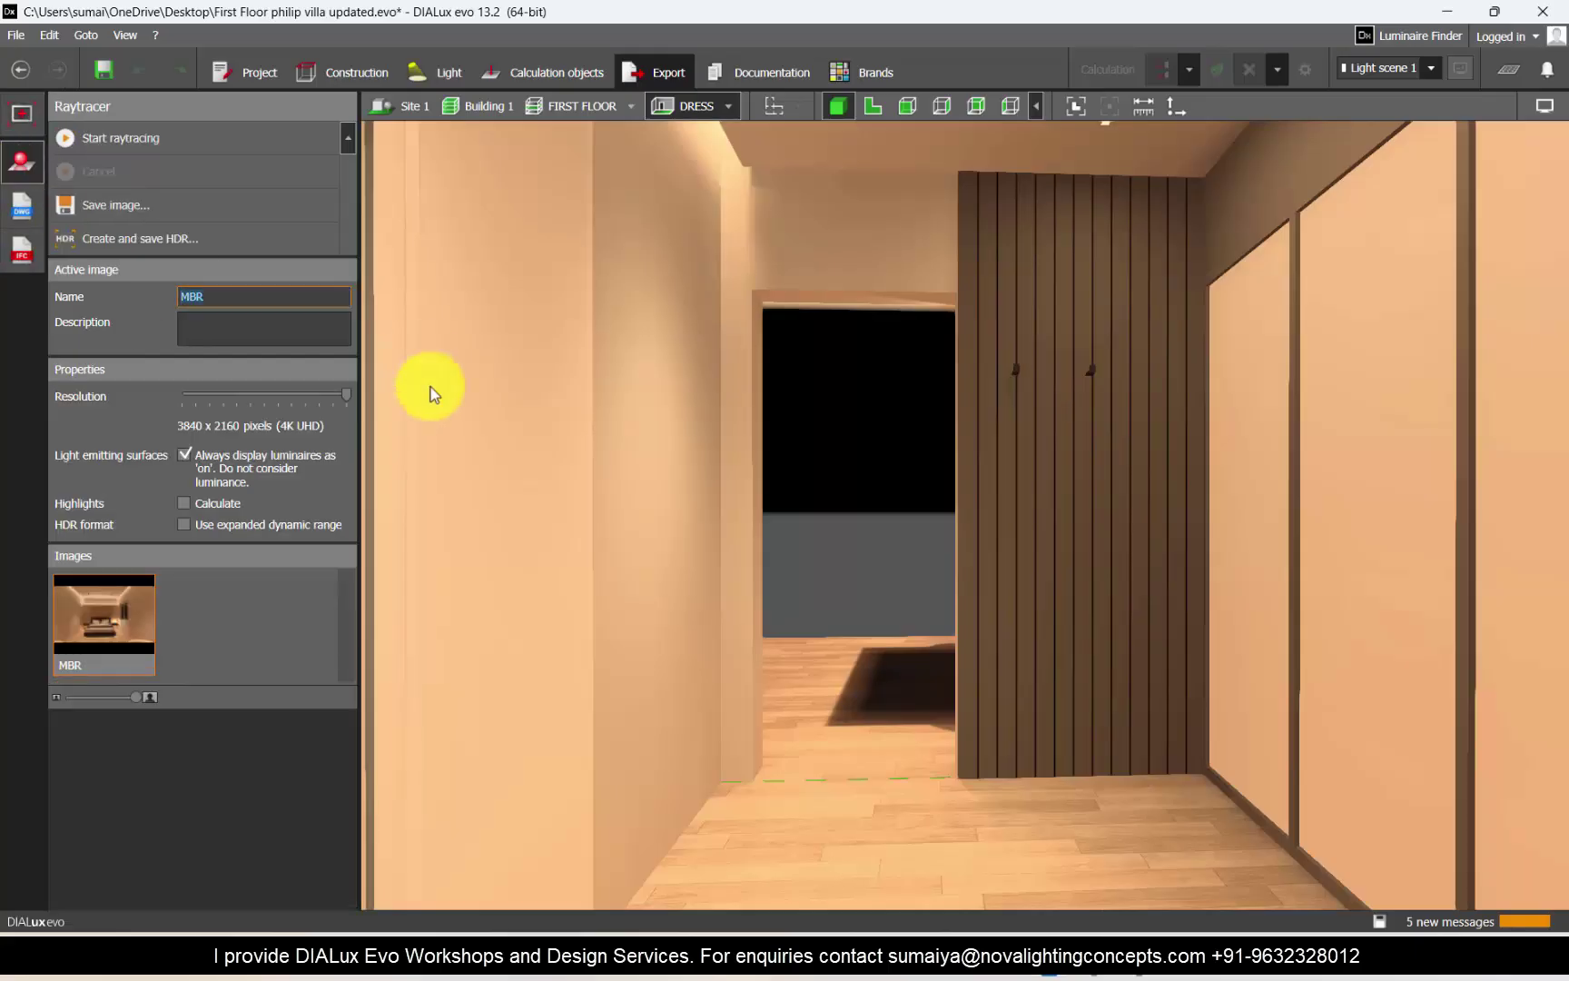
{"action": "double_click", "coordinate": [226, 296]}
{"action": "left_click", "coordinate": [158, 150]}
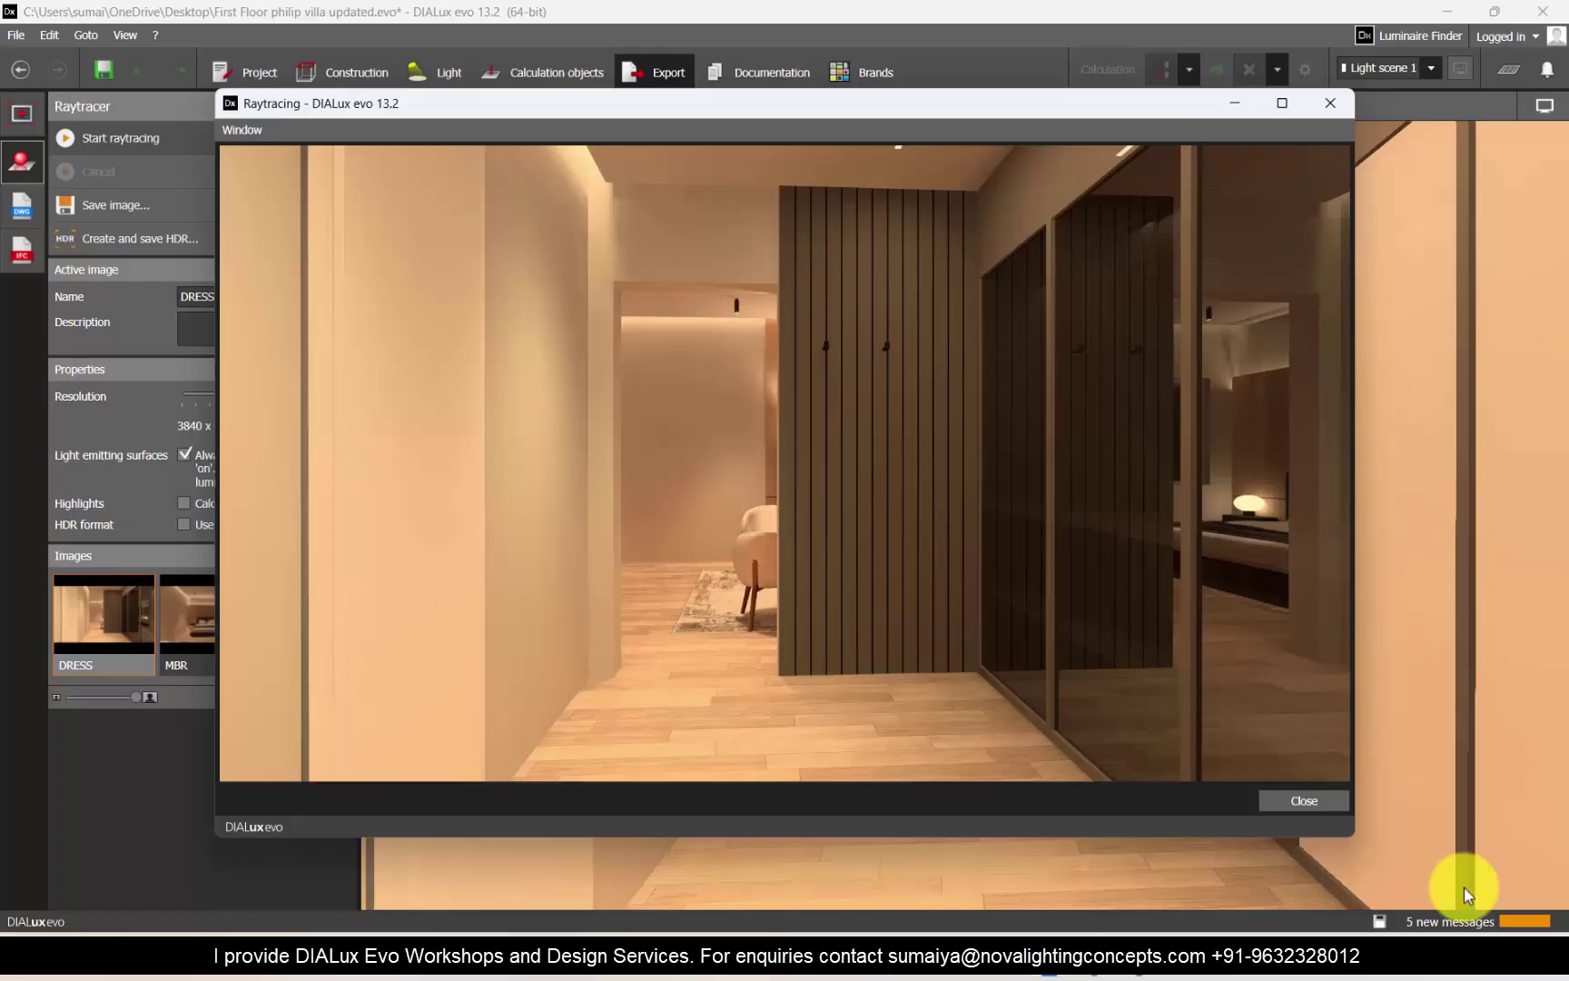
{"action": "left_click", "coordinate": [1283, 103]}
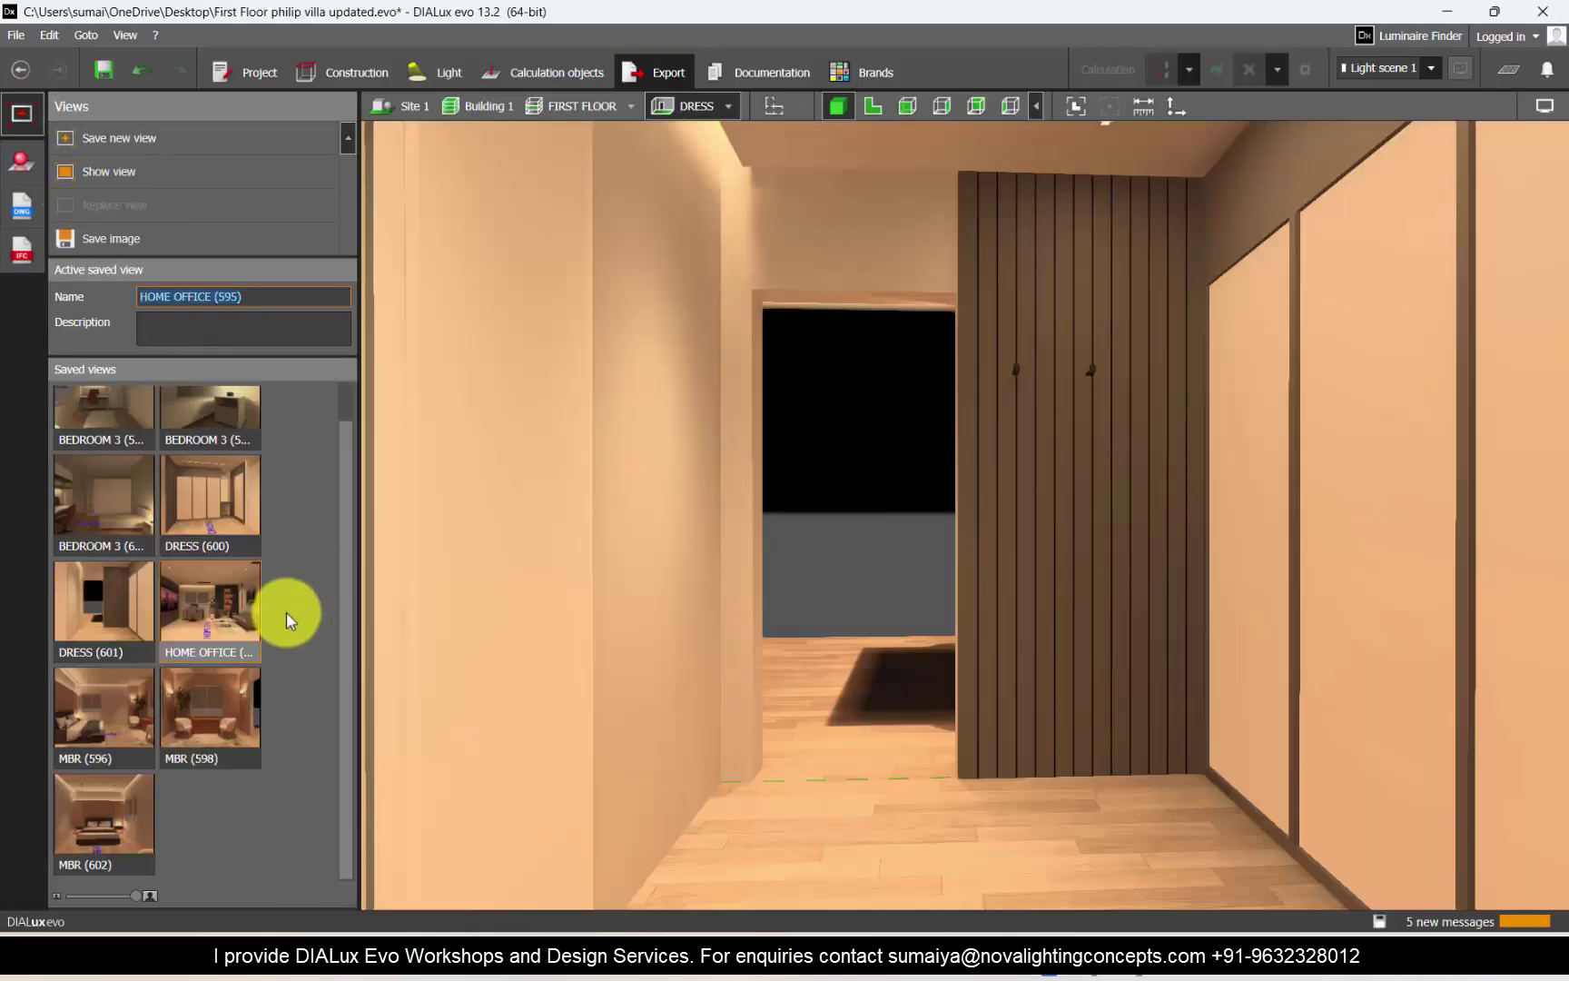
Step: Display the saved BEDROOM 3 (603) view, raytrace it, and inspect the image full-screen before closing it
{"action": "double_click", "coordinate": [85, 543]}
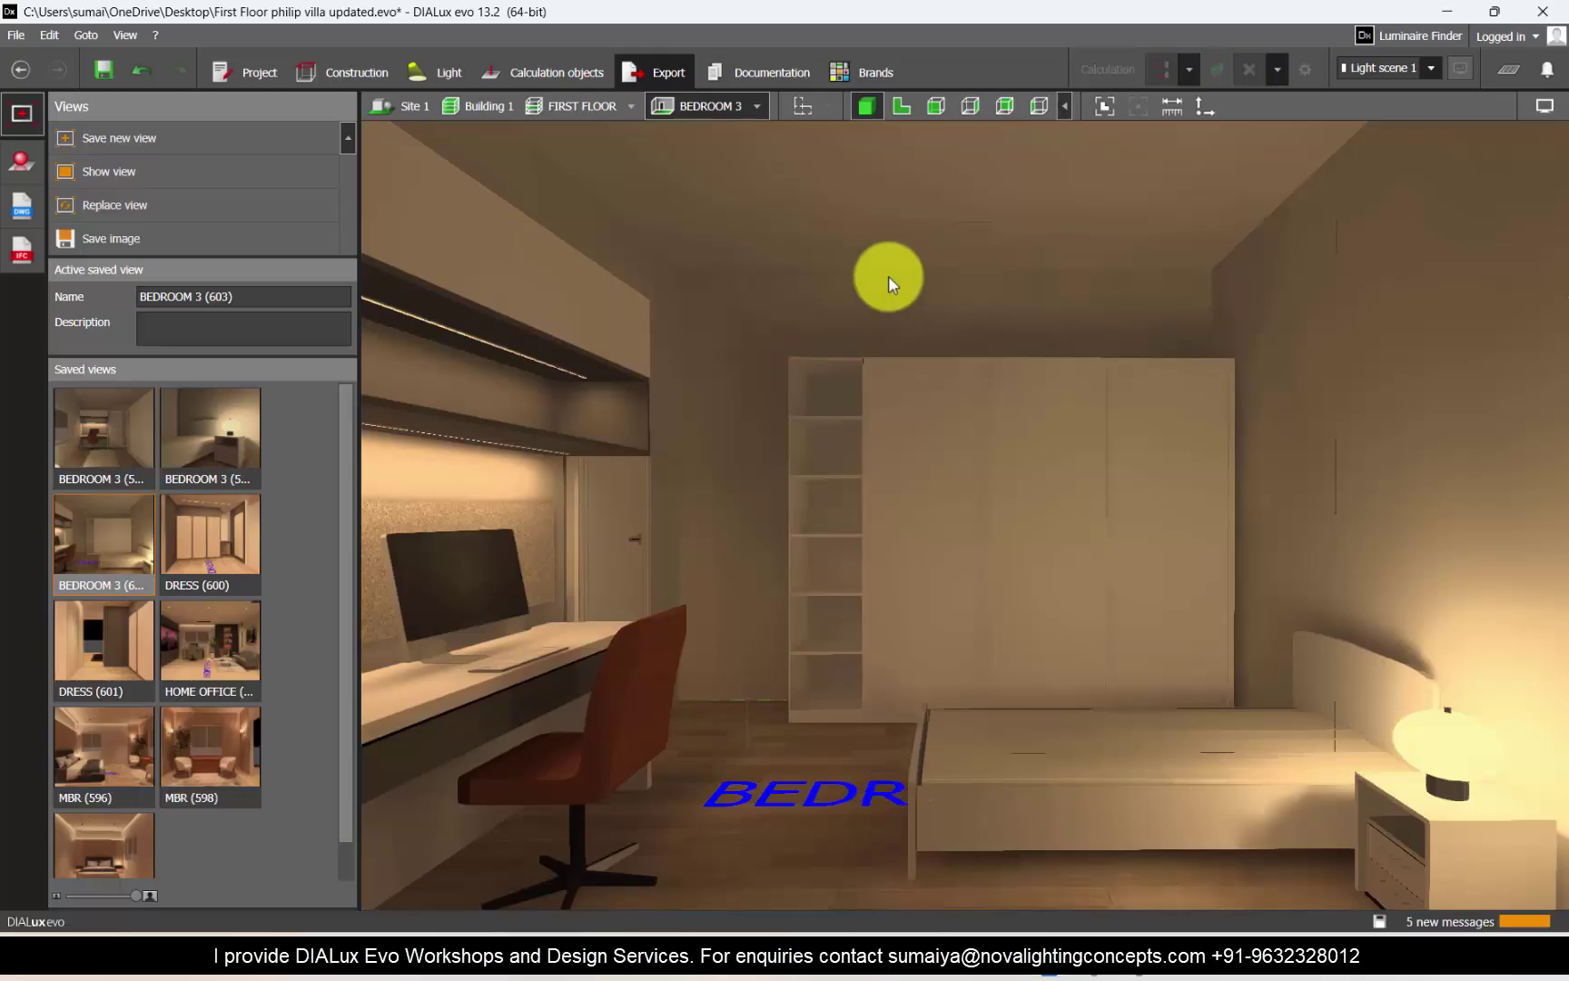
{"action": "left_click", "coordinate": [21, 160]}
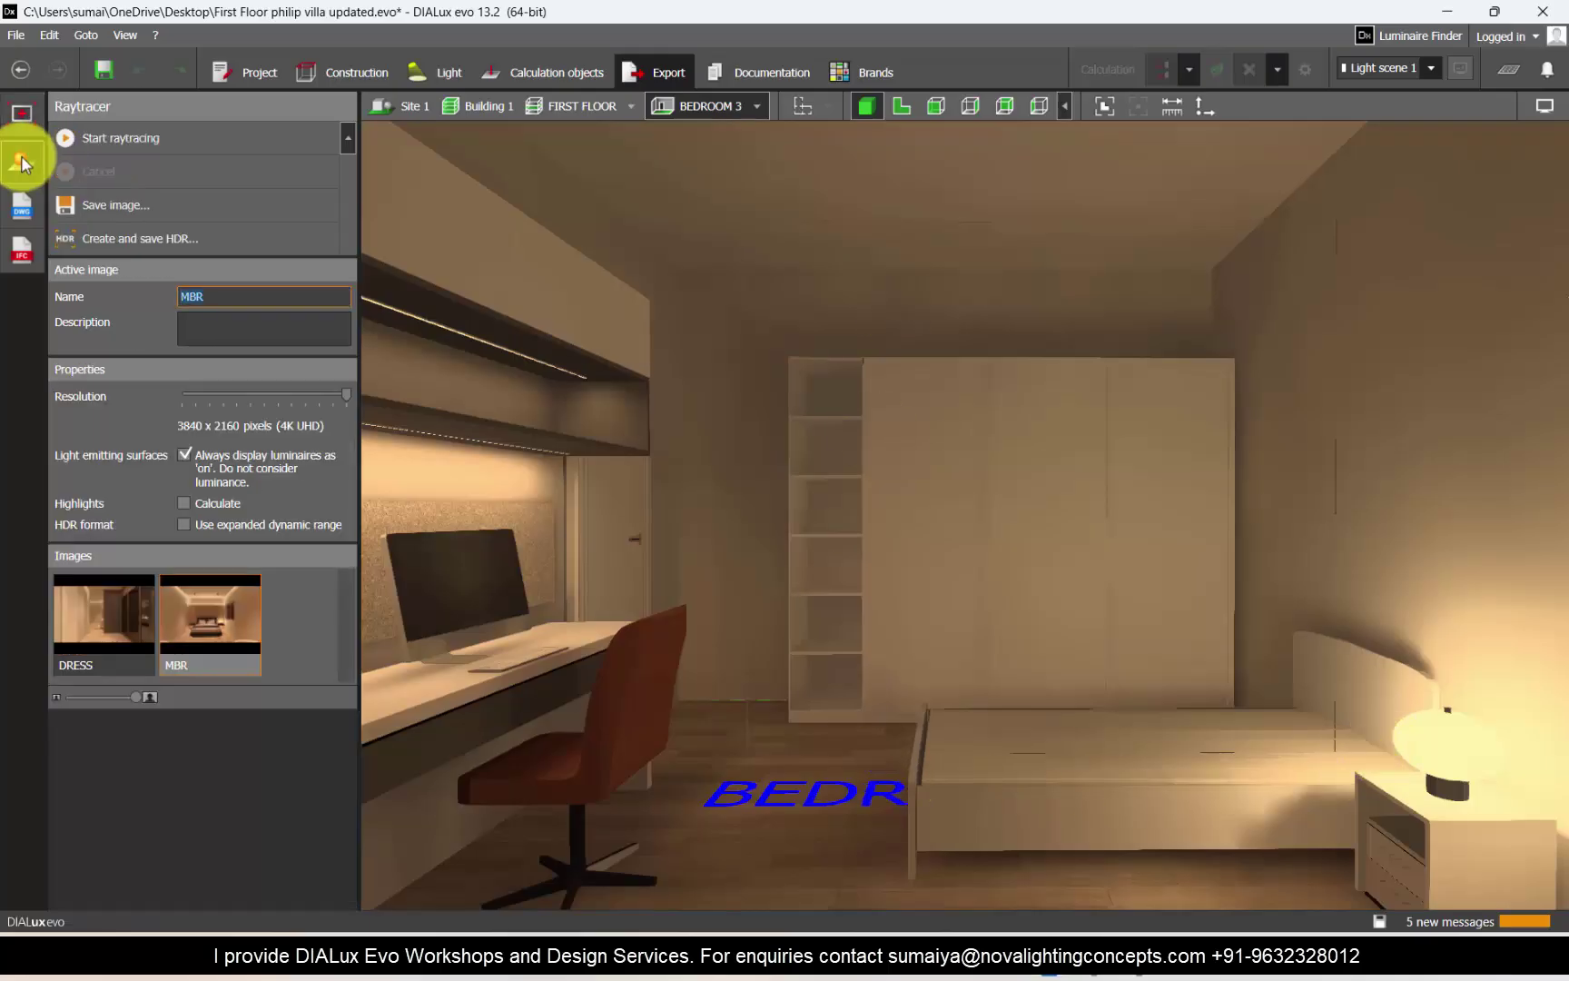
{"action": "left_click", "coordinate": [168, 139]}
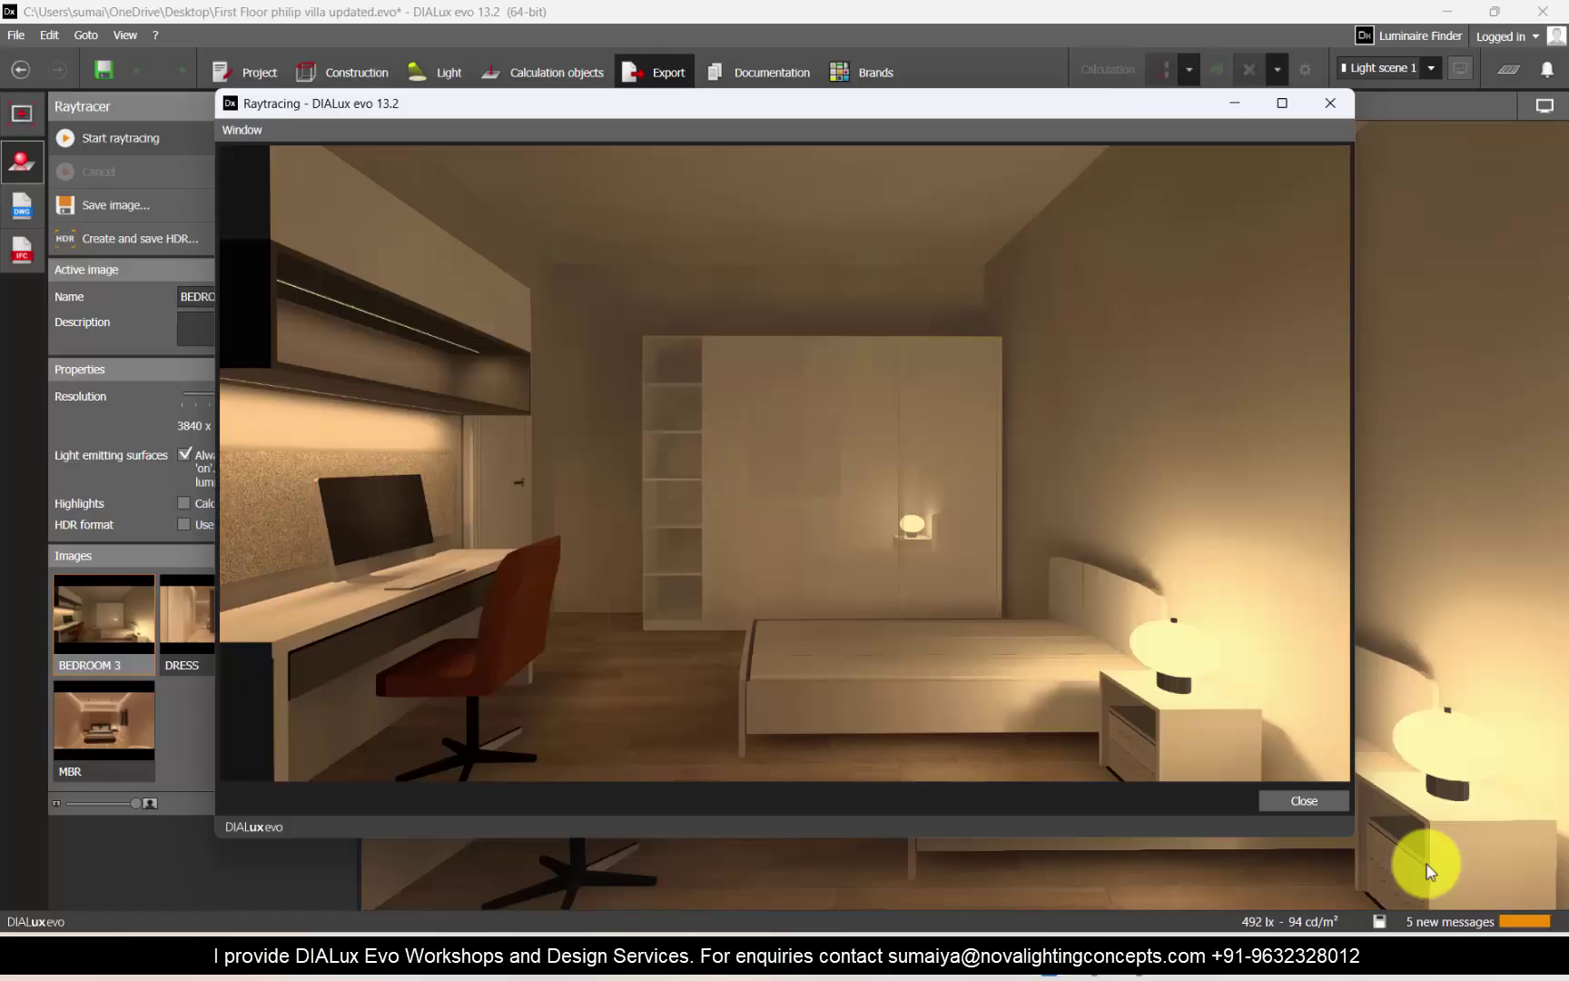
{"action": "left_click", "coordinate": [1282, 105]}
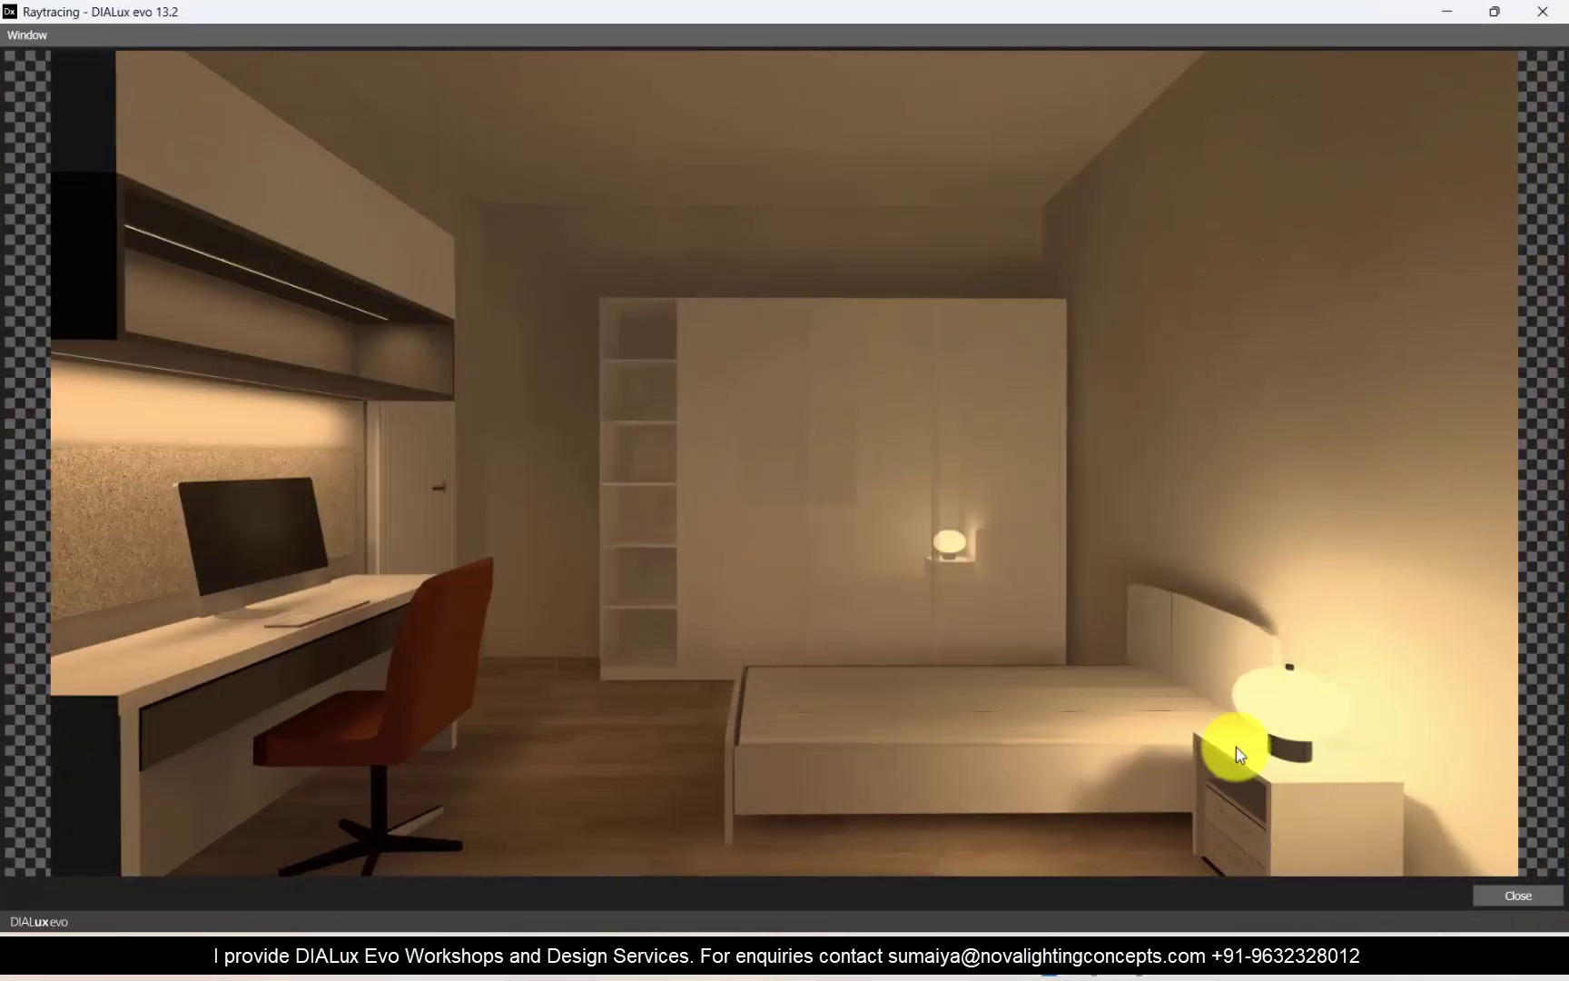
{"action": "left_click", "coordinate": [1543, 11]}
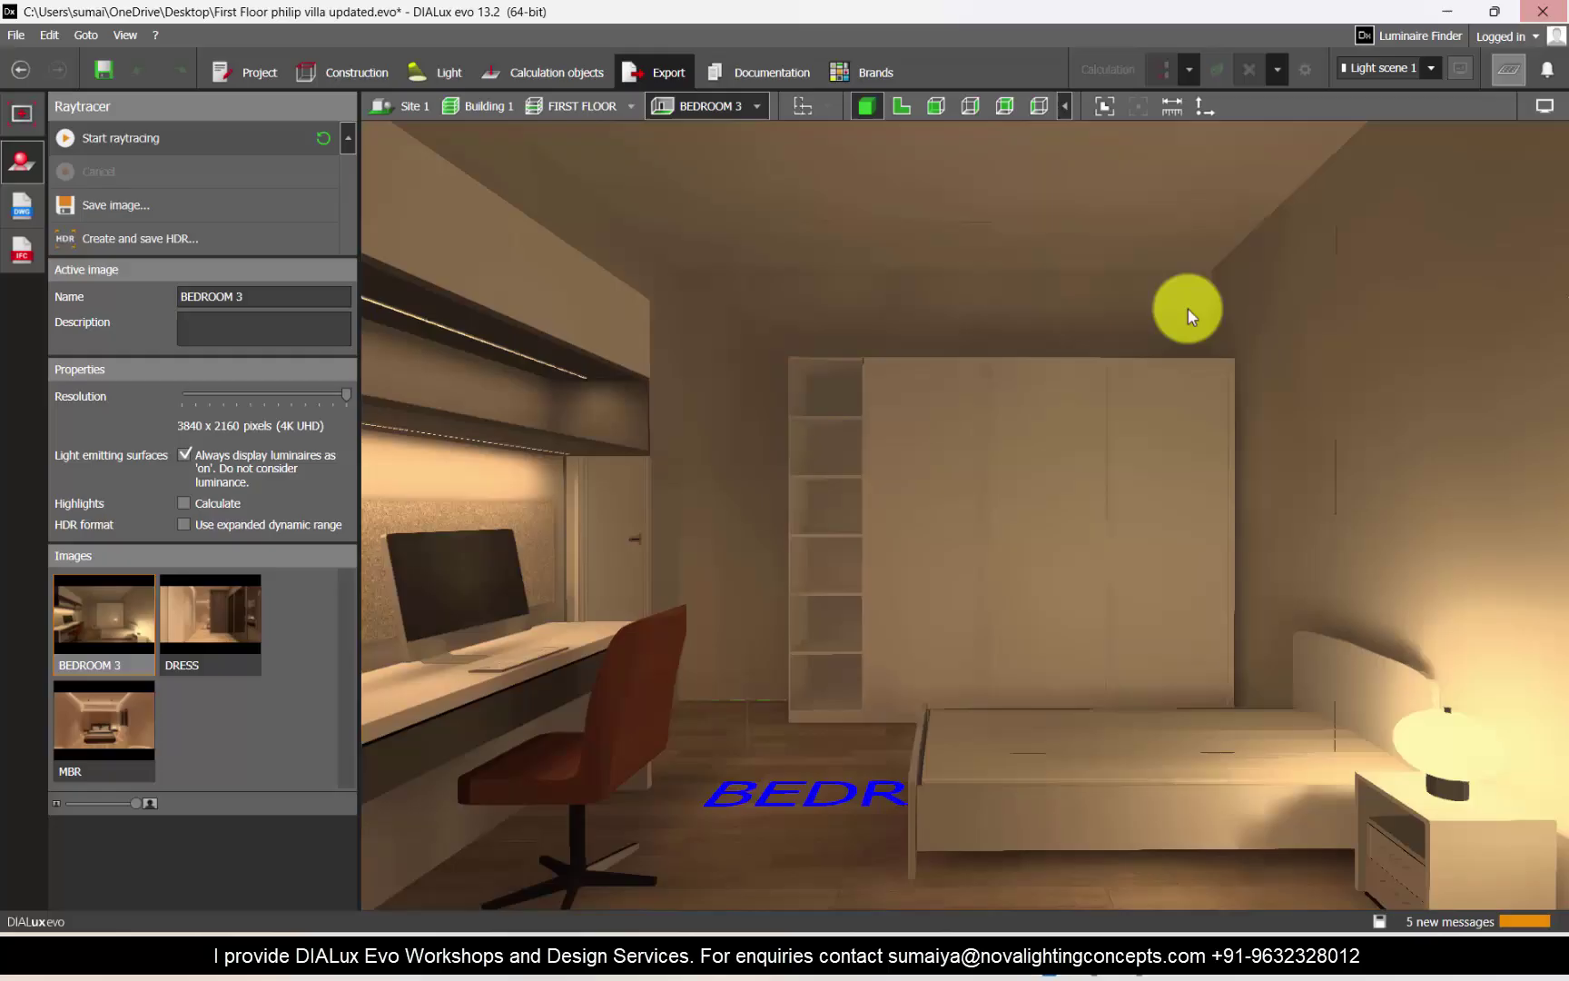
Step: Review the raytraced images of DRESS, BEDROOM 3 and MBR one after another
{"action": "double_click", "coordinate": [229, 633]}
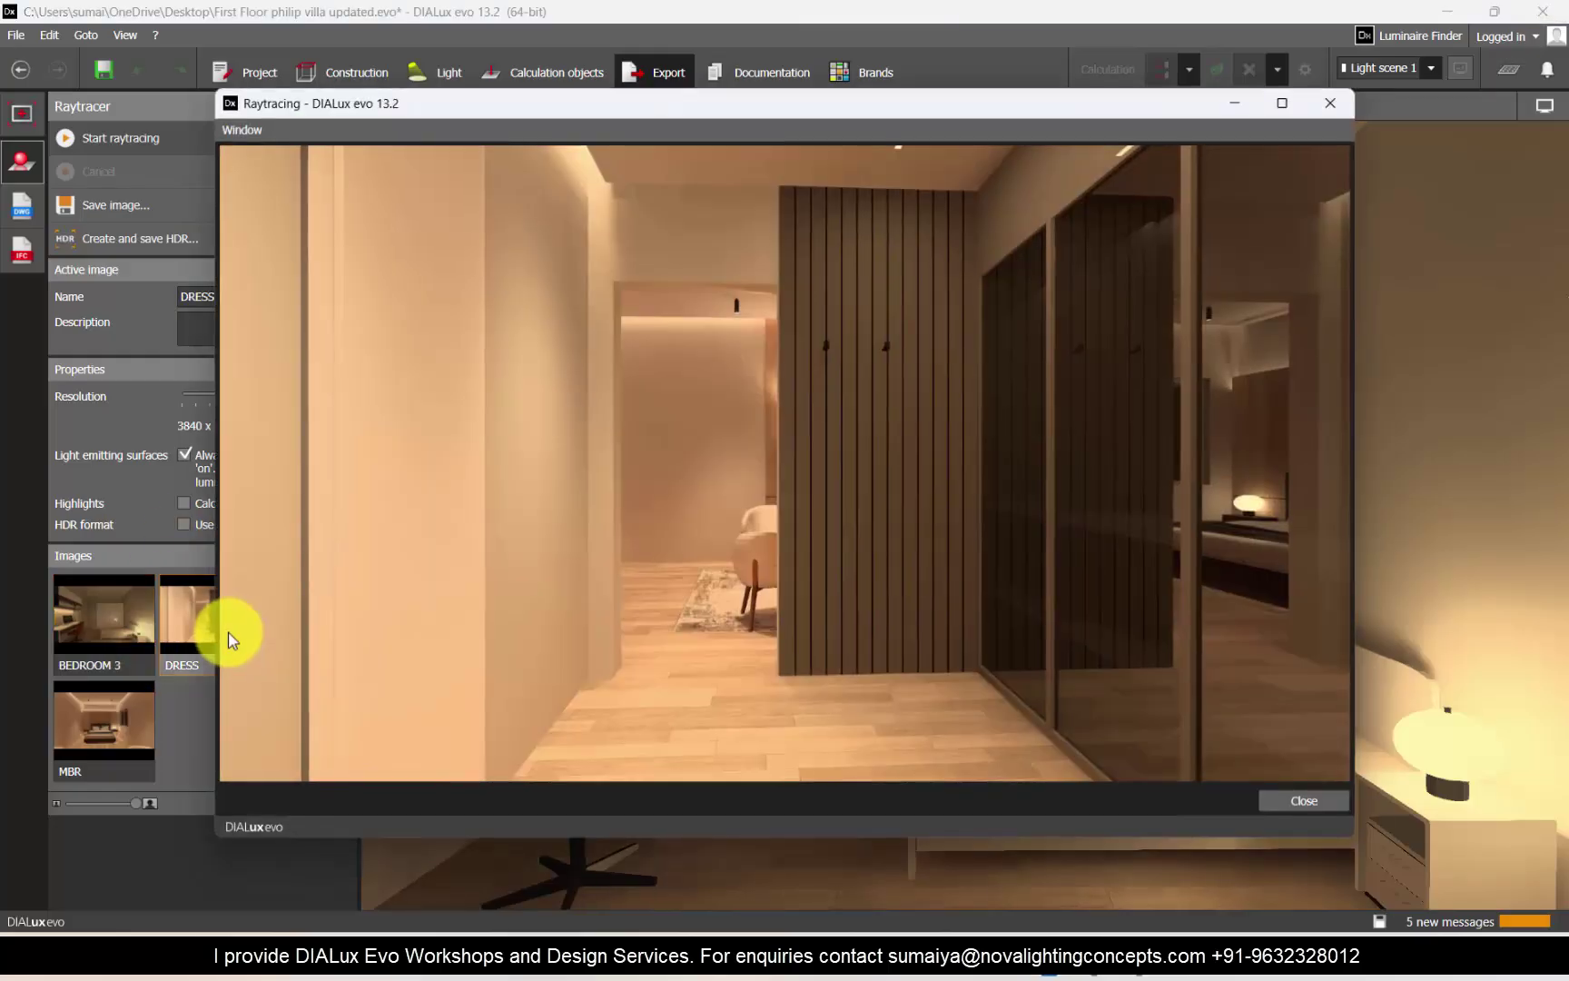
{"action": "double_click", "coordinate": [133, 635]}
{"action": "double_click", "coordinate": [86, 740]}
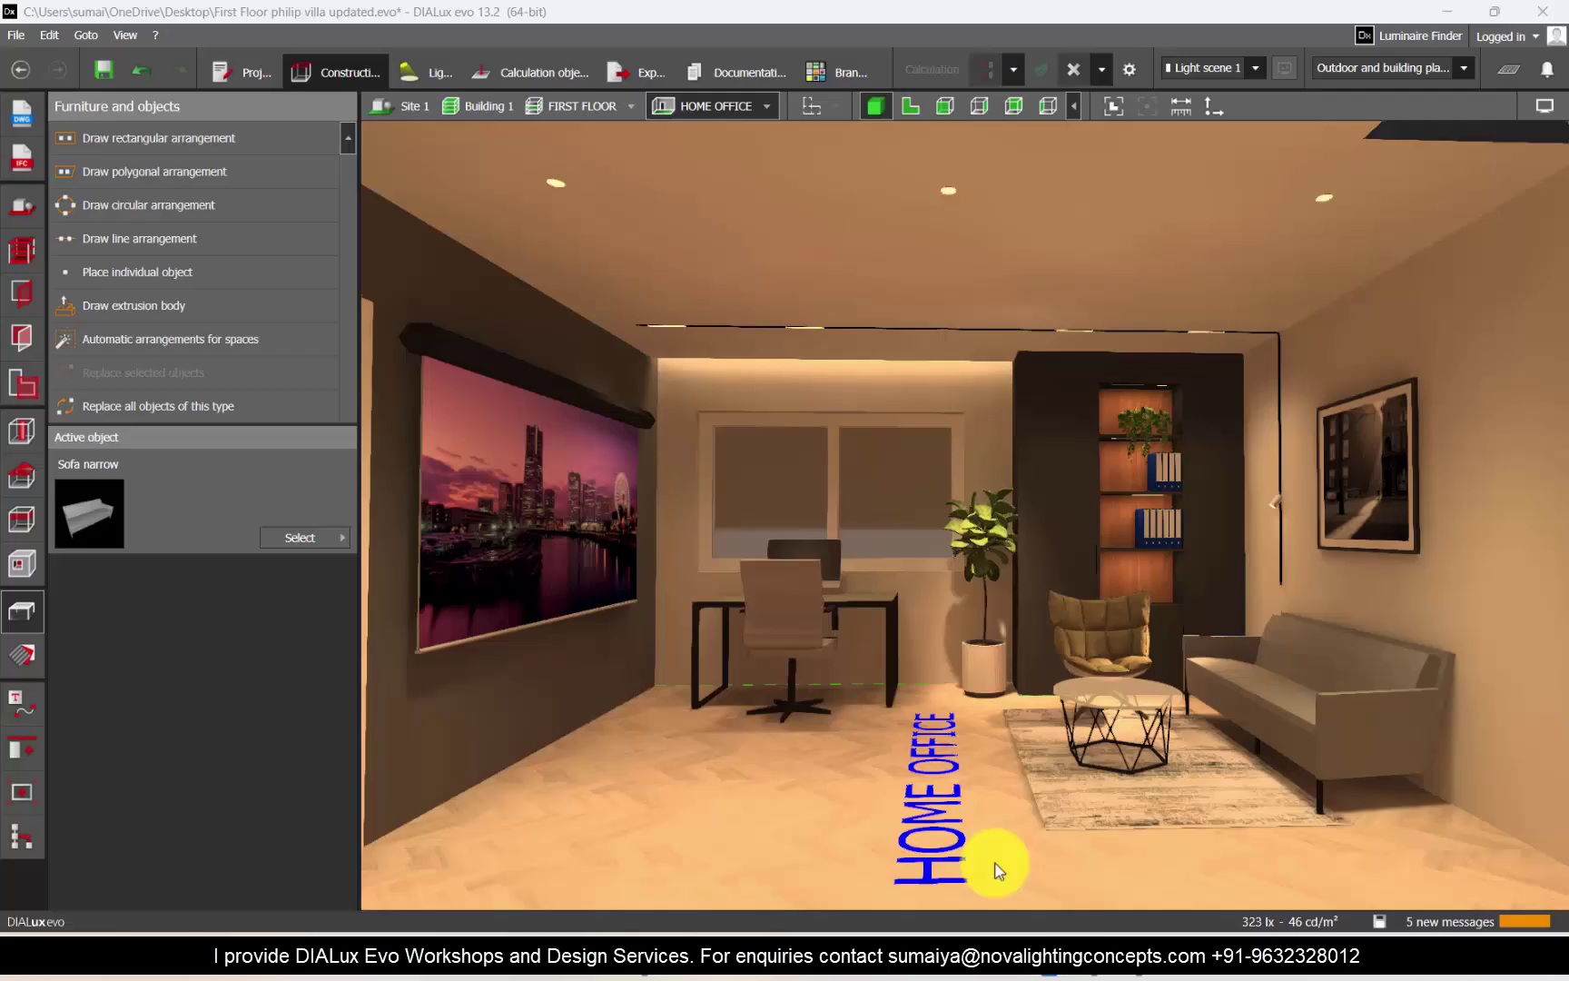
{"action": "left_click", "coordinate": [932, 418]}
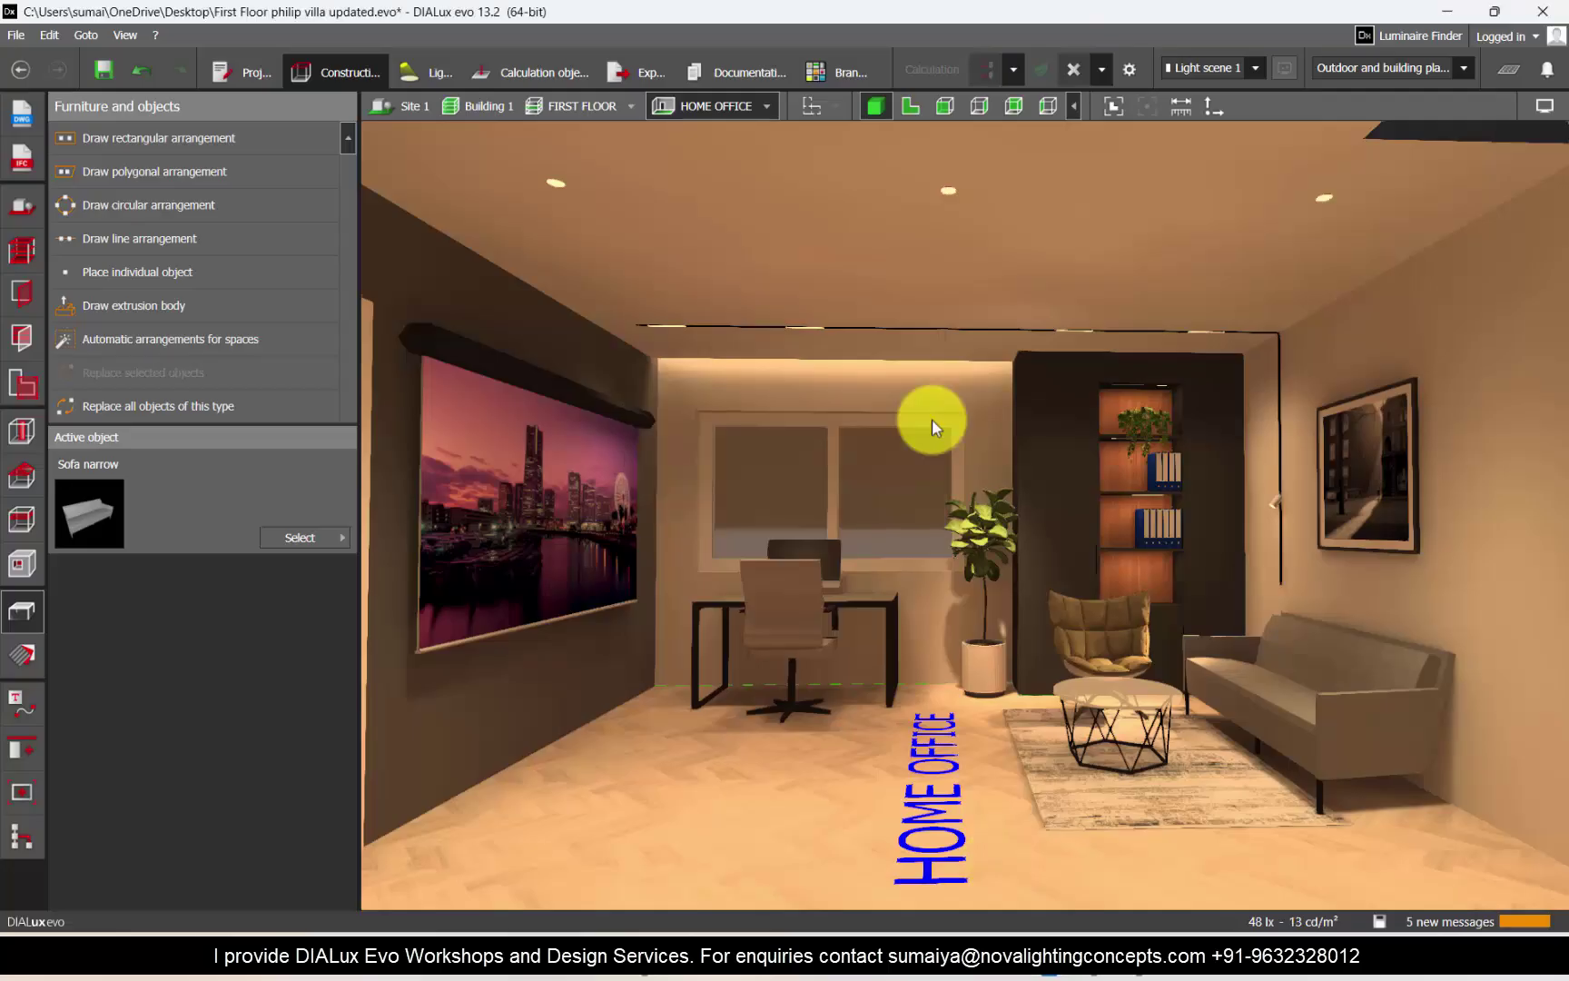